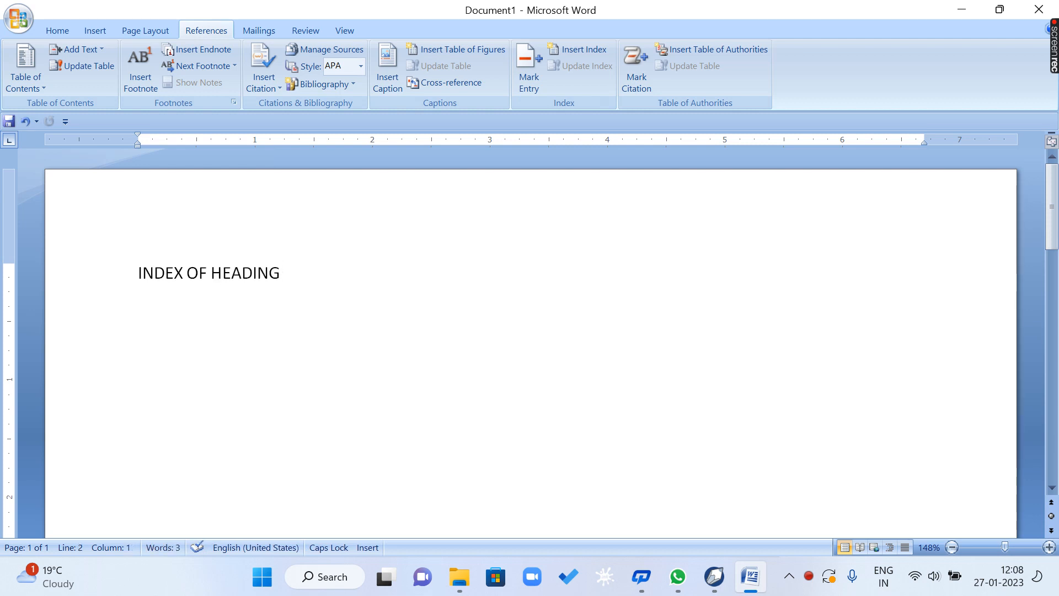
Add the line INDEX OF FIGURES below INDEX OF HEADING, and make both lines bold and centred.
text(INDEX O)
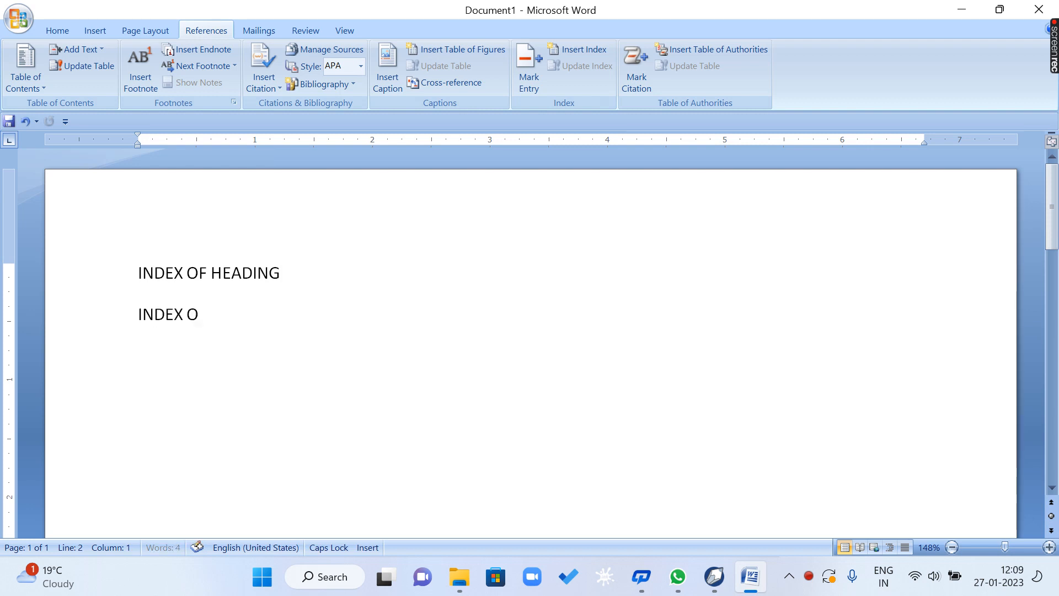
text(F FIGURES)
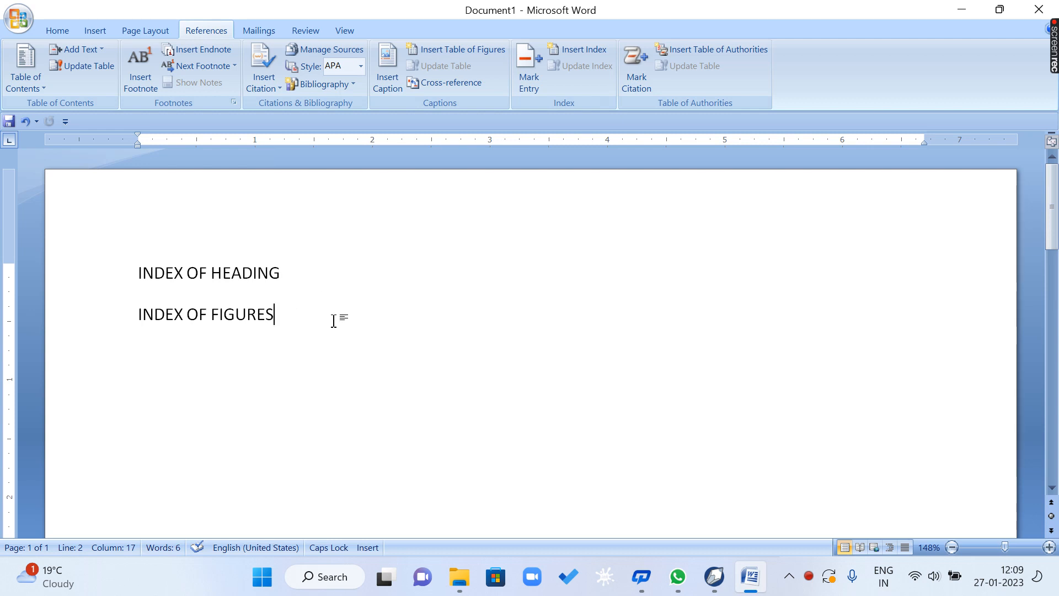
key(ctrl+a)
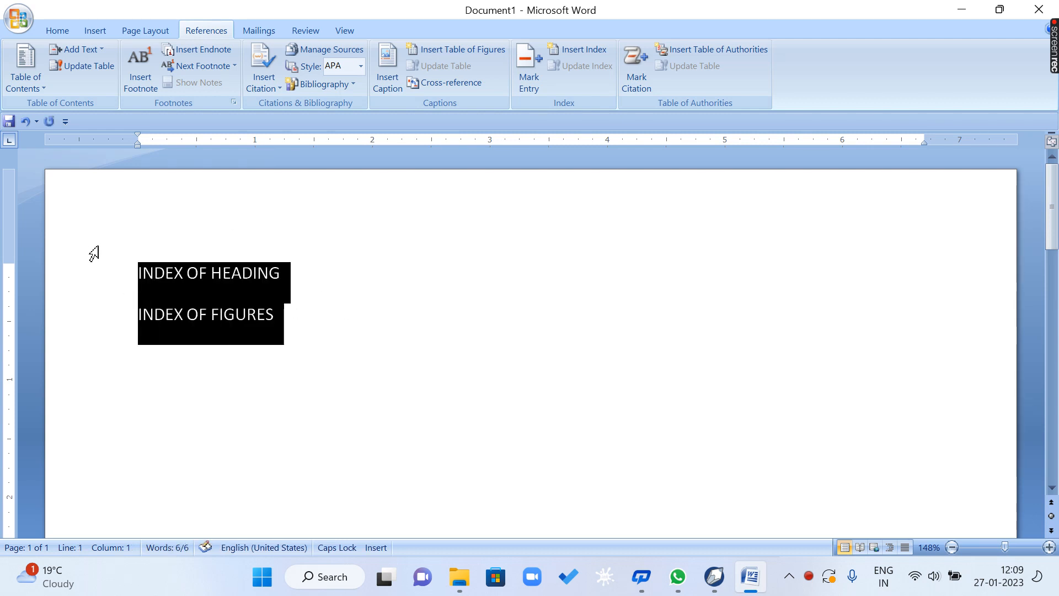
key(ctrl+b)
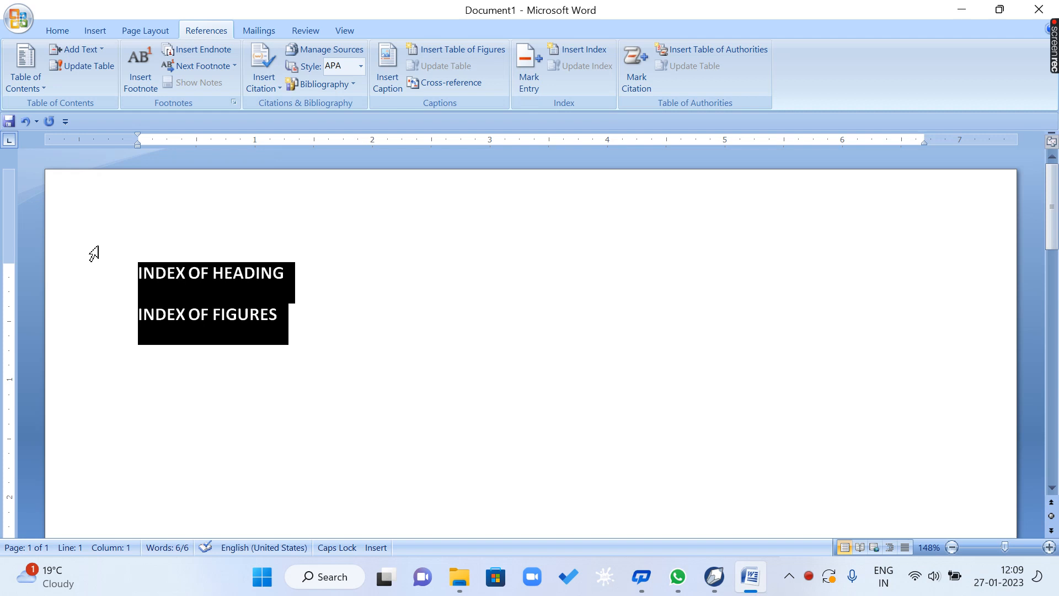
key(ctrl+e)
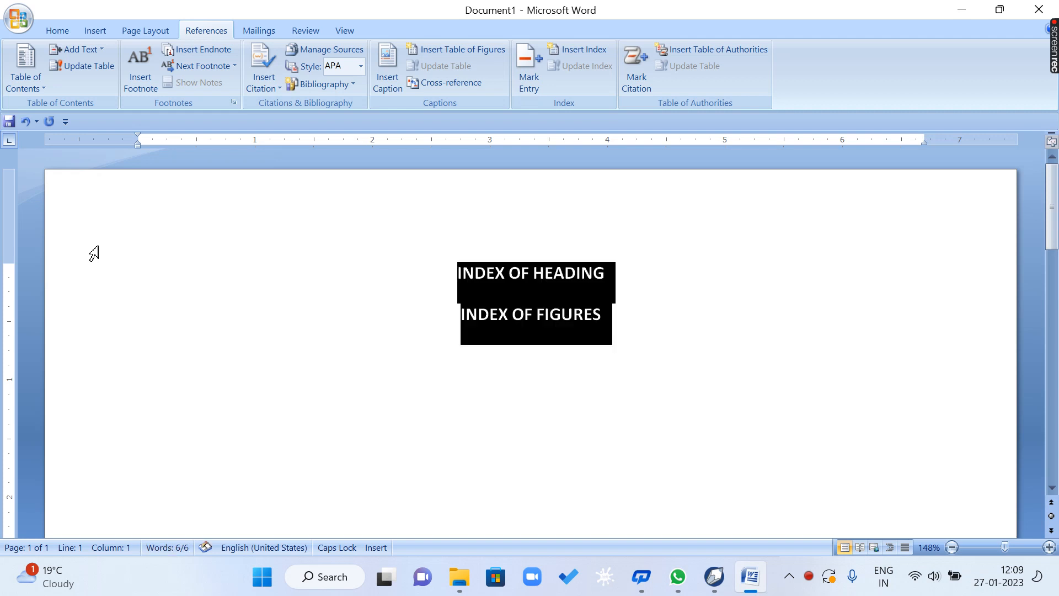
Start a new left-aligned, non-bold paragraph below the INDEX OF FIGURES line.
click(631, 320)
key(Return)
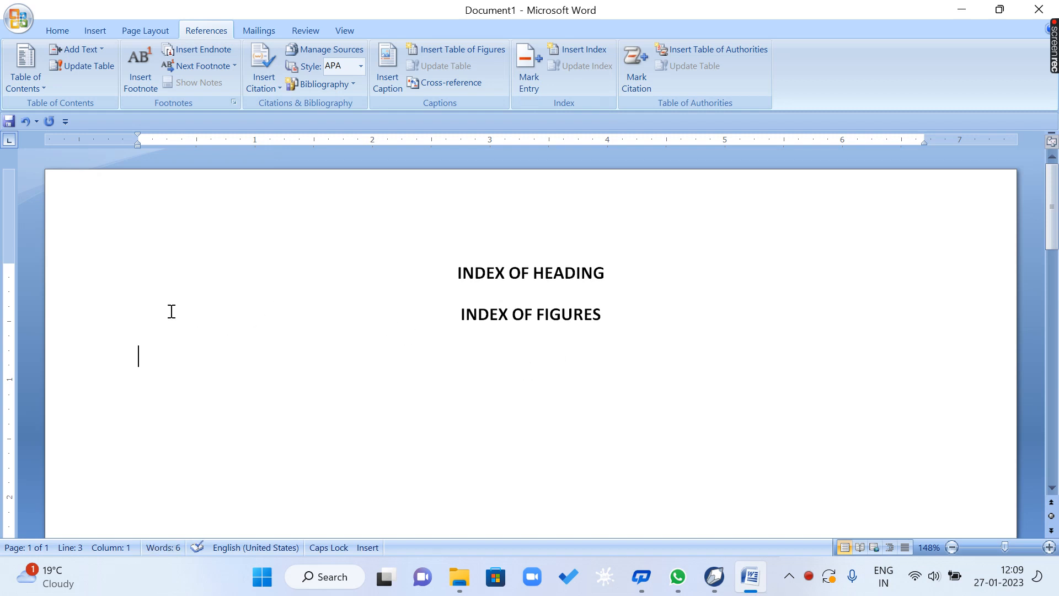
click(56, 32)
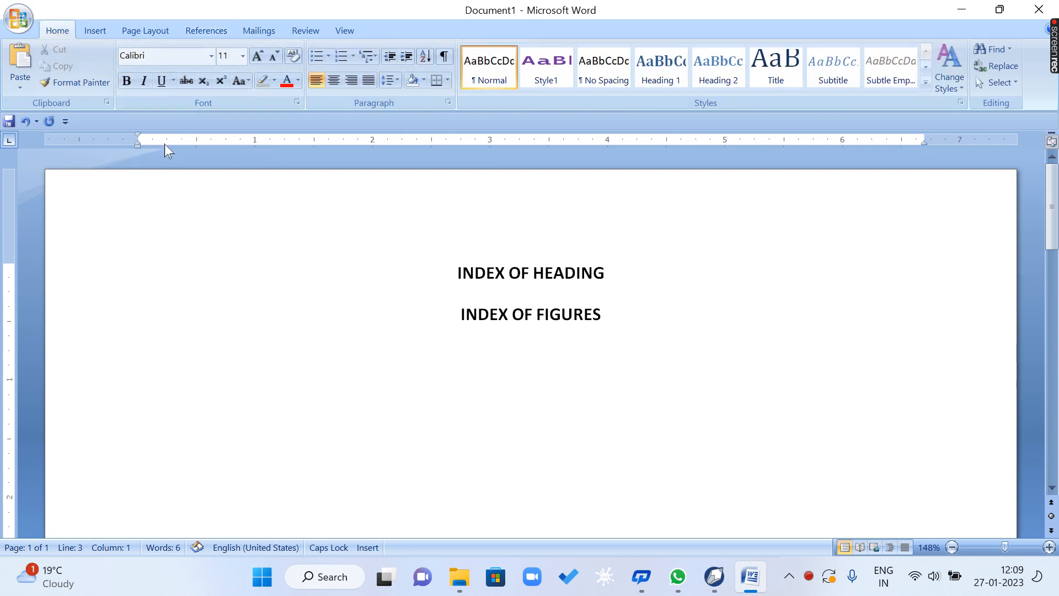
click(130, 86)
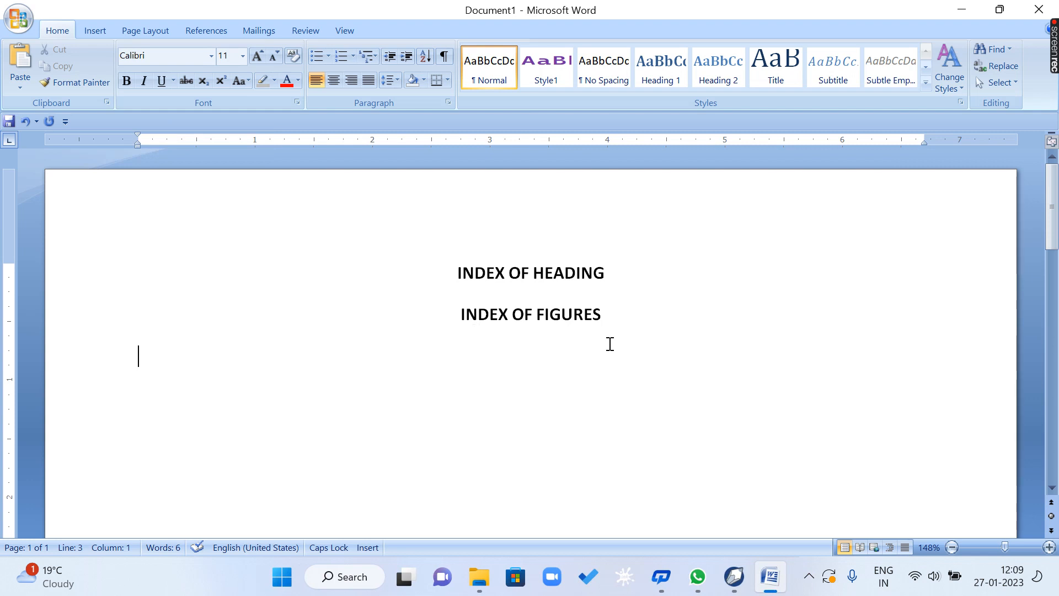
click(472, 275)
click(556, 272)
drag(540, 271, 609, 269)
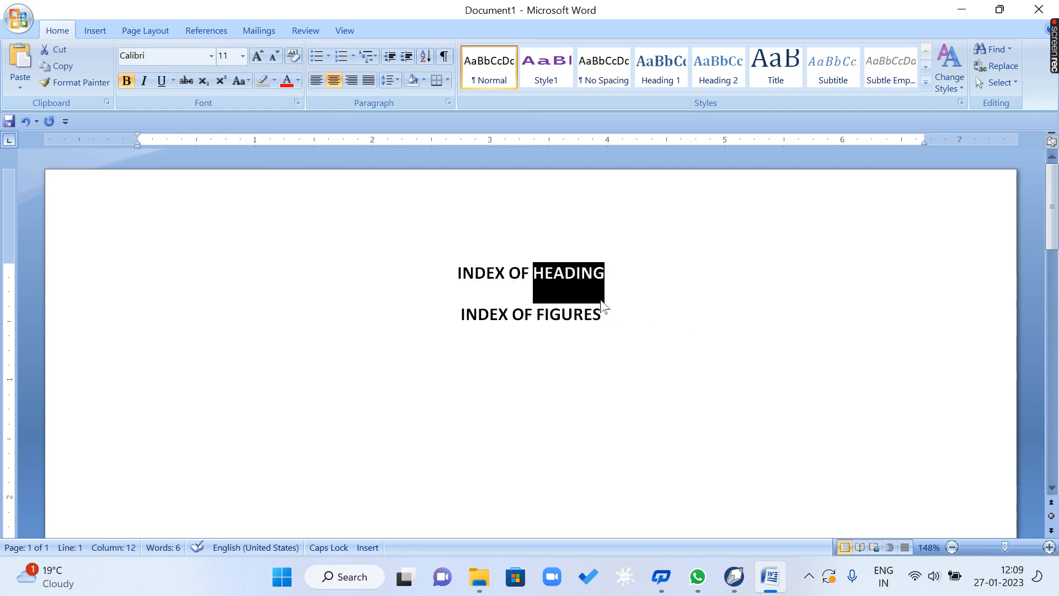
click(492, 316)
drag(537, 316, 612, 319)
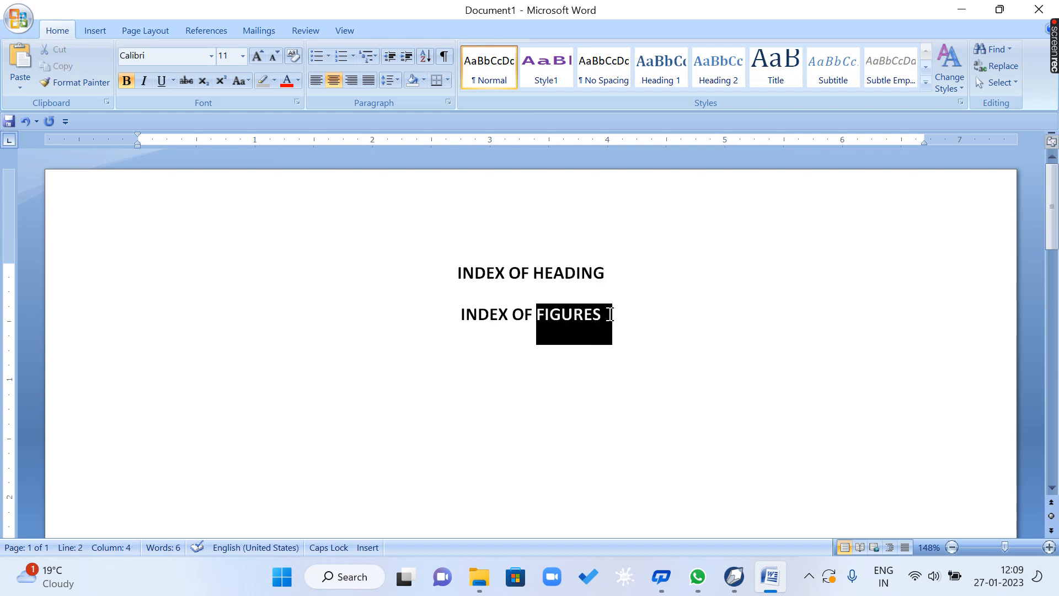
click(540, 313)
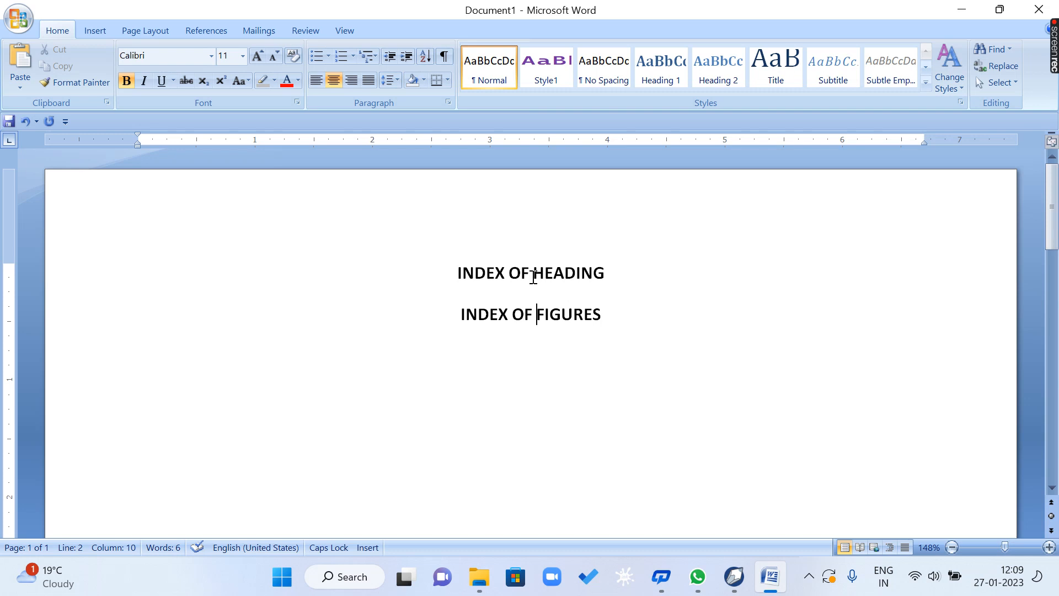
drag(534, 277, 639, 272)
click(640, 322)
drag(541, 313, 639, 311)
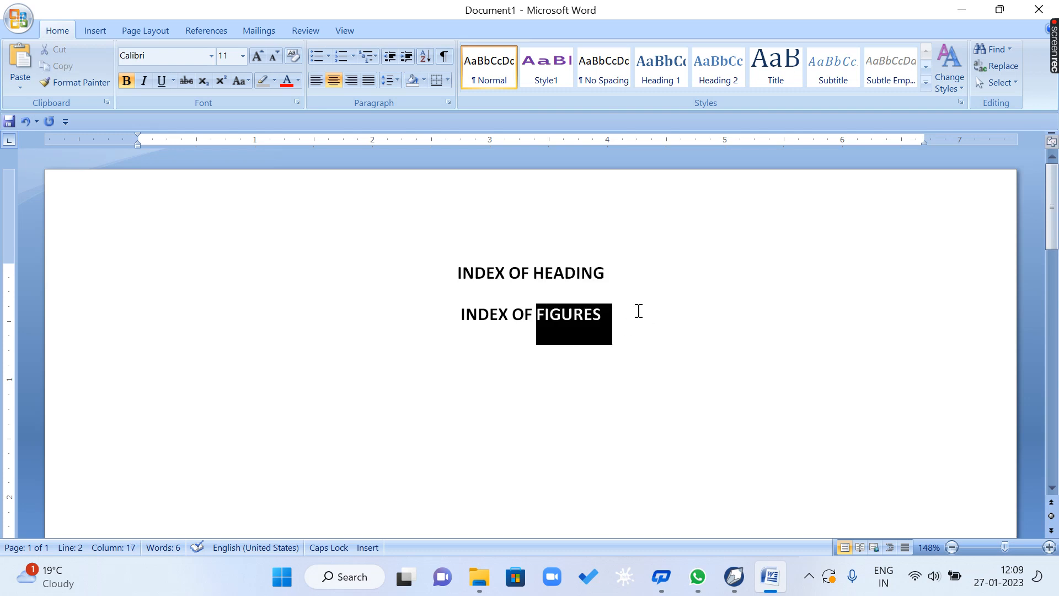
Generate sample paragraphs below the two index titles with the =RAND() function.
click(176, 381)
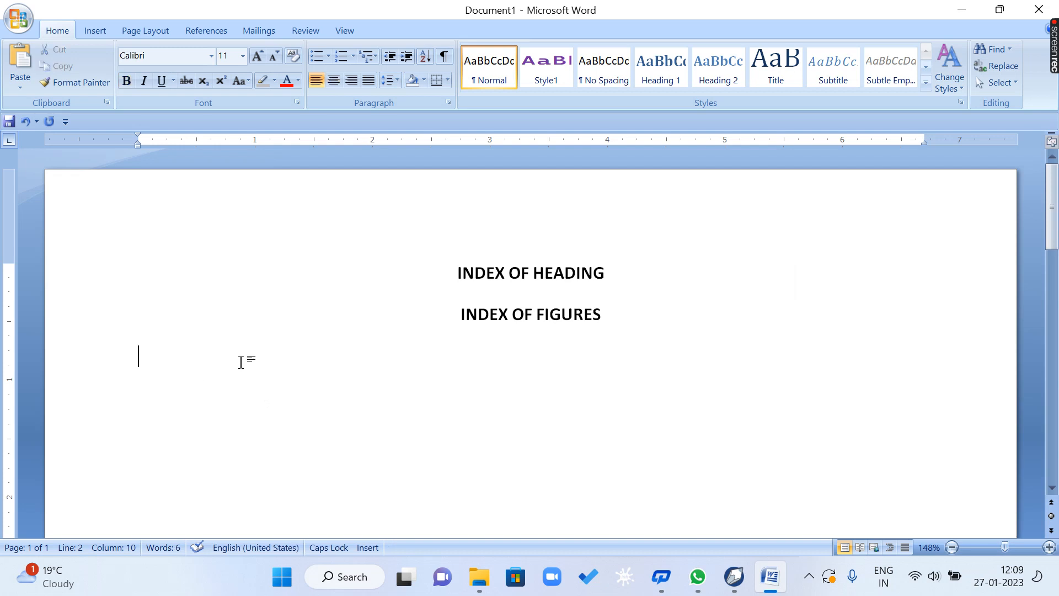
text(=)
text(HOME)
text(()
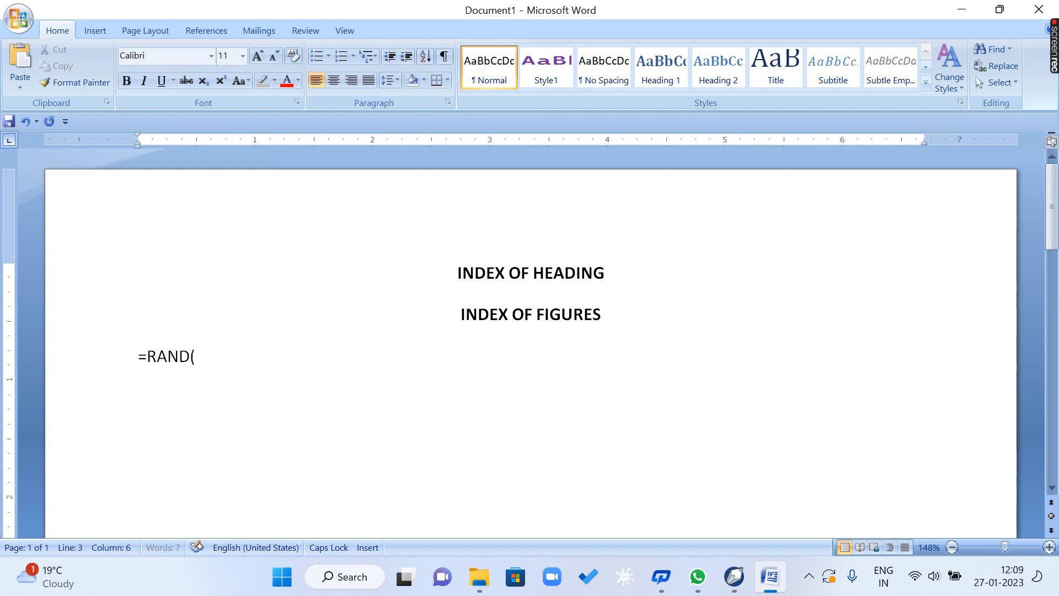
text())
key(Return)
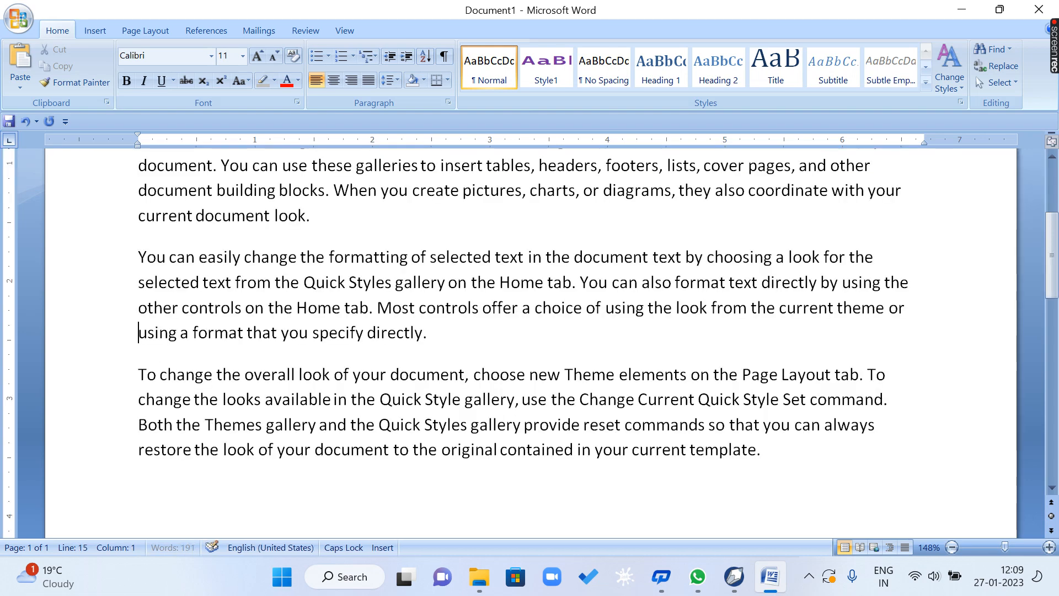
Insert the heading line HOME above the first sample paragraph.
key(Up)
key(Up)
key(Up)
key(Up)
key(Up)
key(Up)
key(Down)
key(Down)
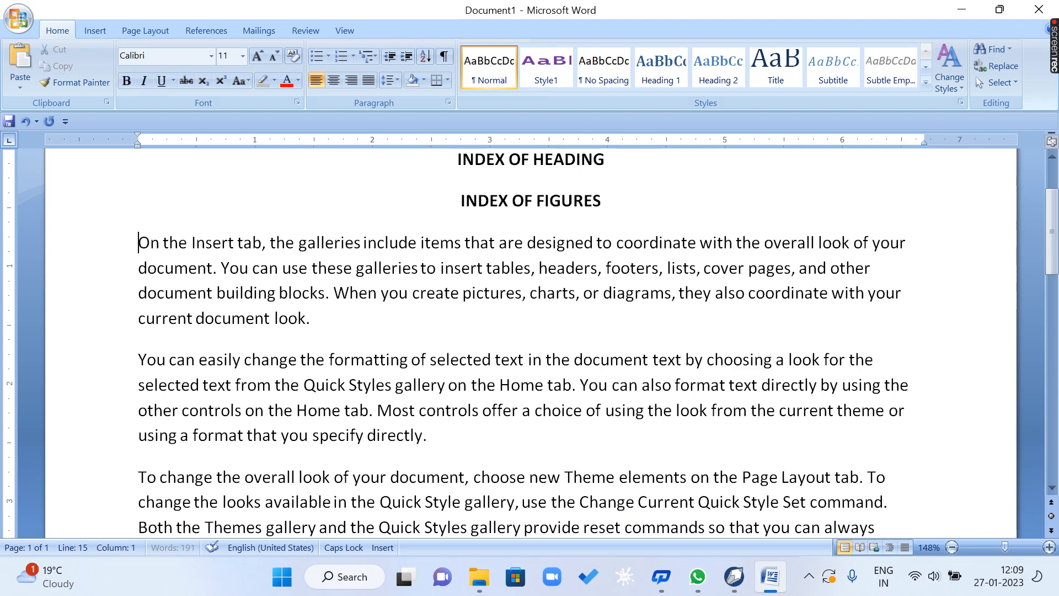
key(Up)
text(HOME)
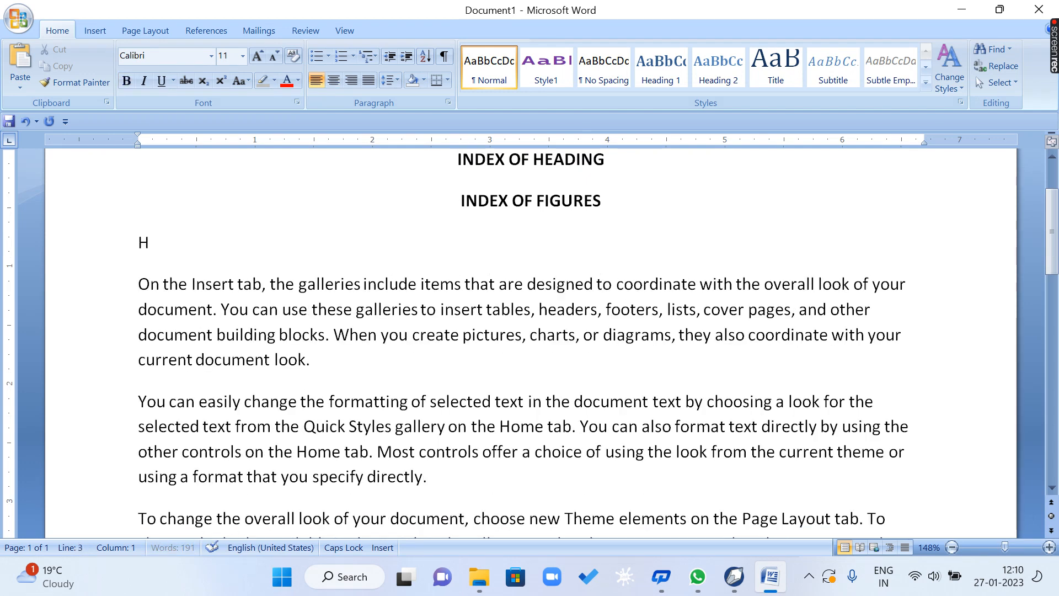
Insert the heading line INSERT above the second sample paragraph, beginning "You can easily change".
key(Down)
key(Down)
key(Down)
key(Down)
key(Home)
text(INSERT)
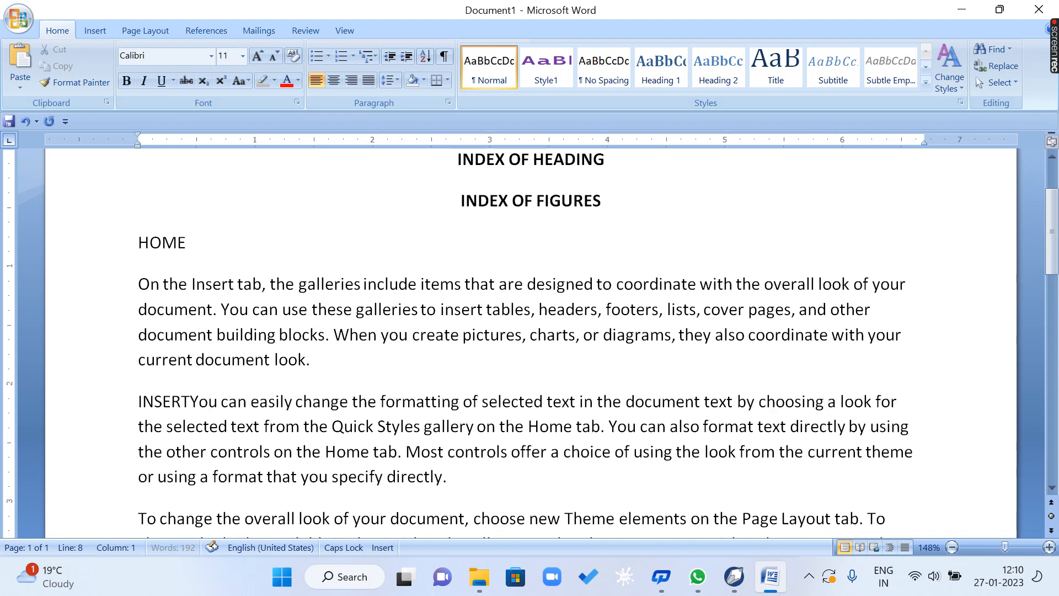
key(Return)
Insert the heading line PAGE LAYOUT above the third sample paragraph, beginning "To change the overall look".
key(Down)
key(Down)
key(Down)
key(Down)
key(Down)
key(Down)
key(Up)
key(Up)
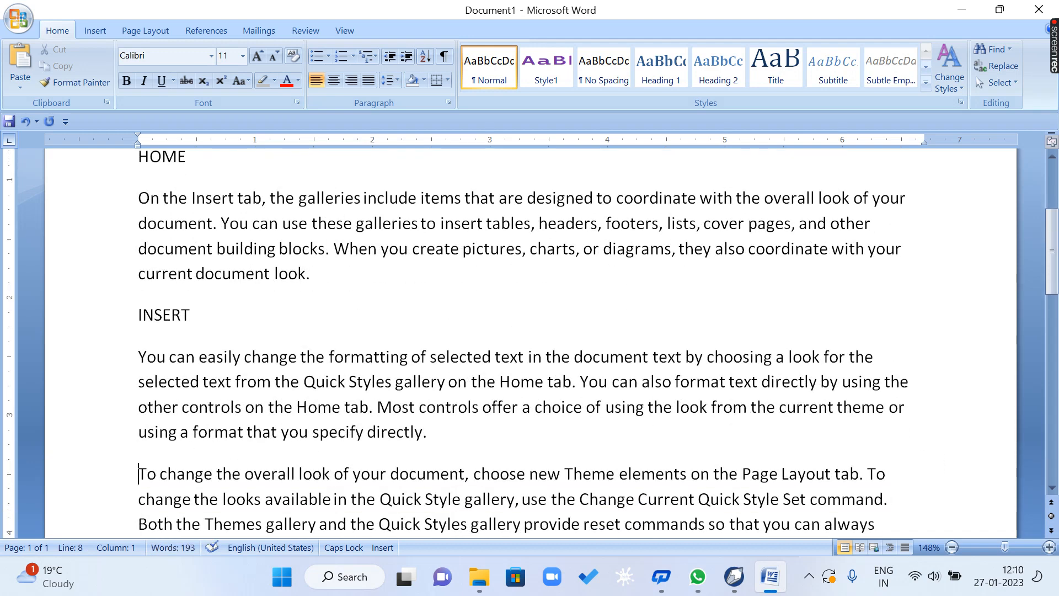
text(PAGE LAYOUT)
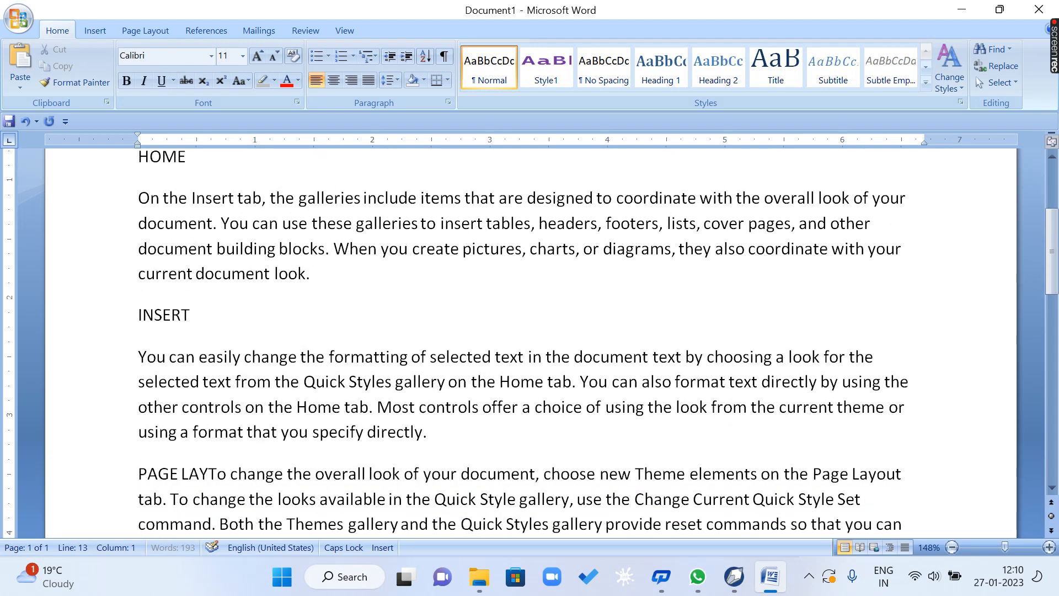
key(Return)
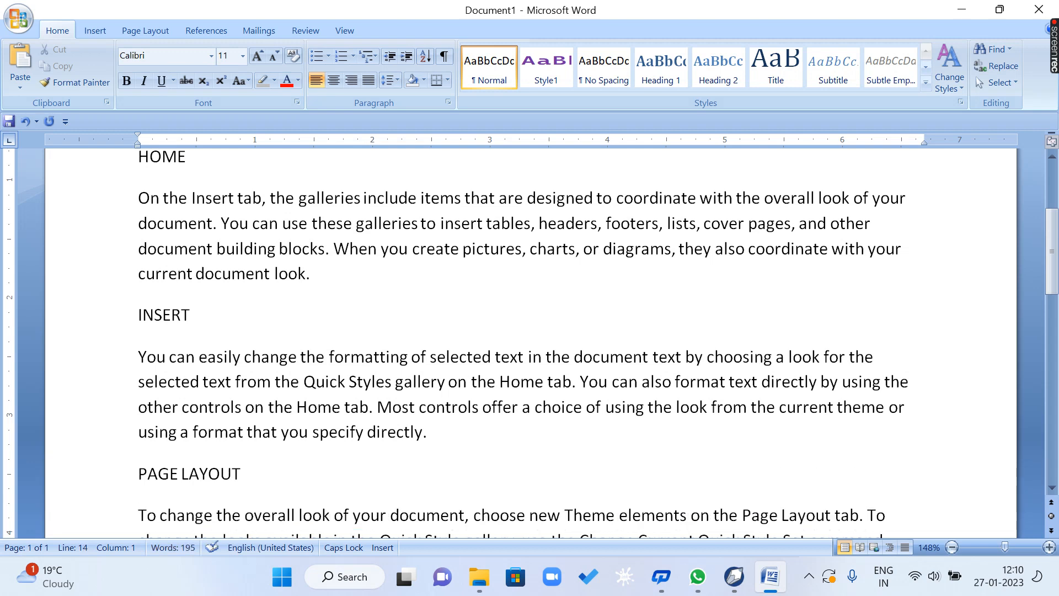
Add a page break after the sample text and generate sample paragraphs on page 2 with =RAND().
scroll(530, 342, down, 3)
key(ctrl+Return)
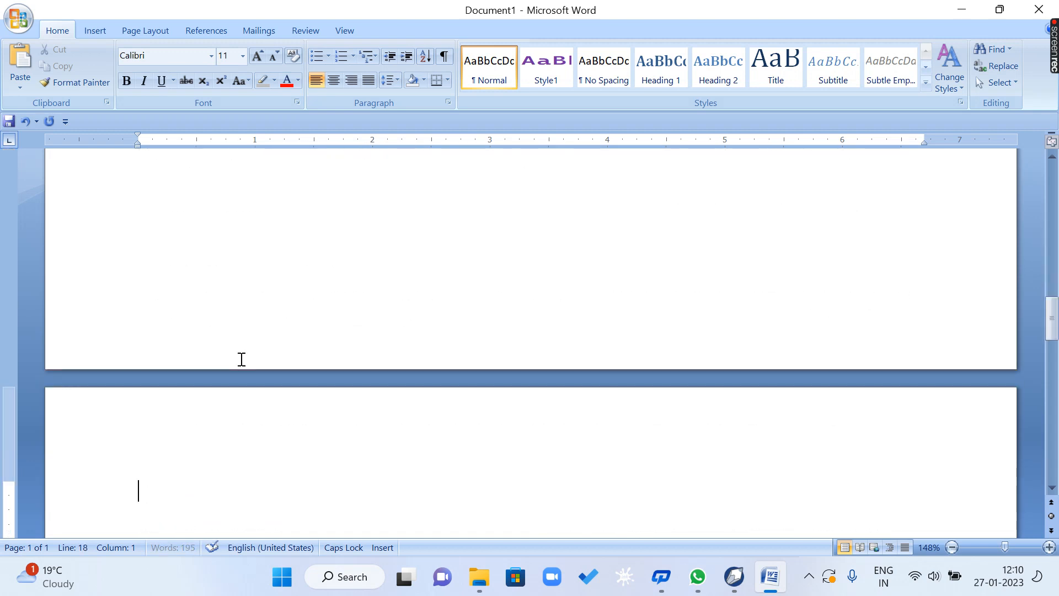
text(=RANMD)
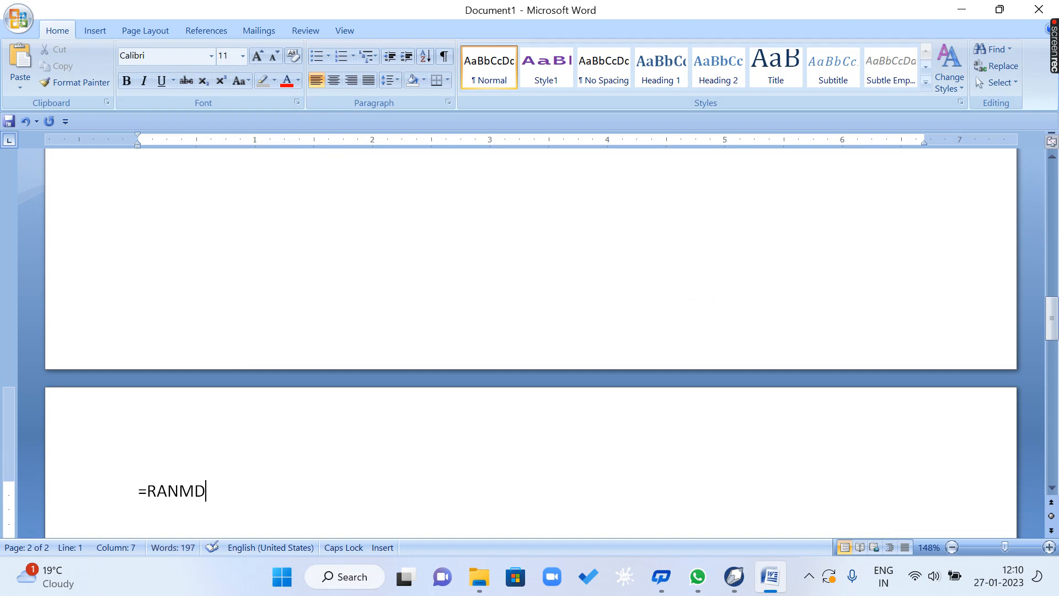
key(BackSpace)
key(BackSpace)
text(D)())
key(Return)
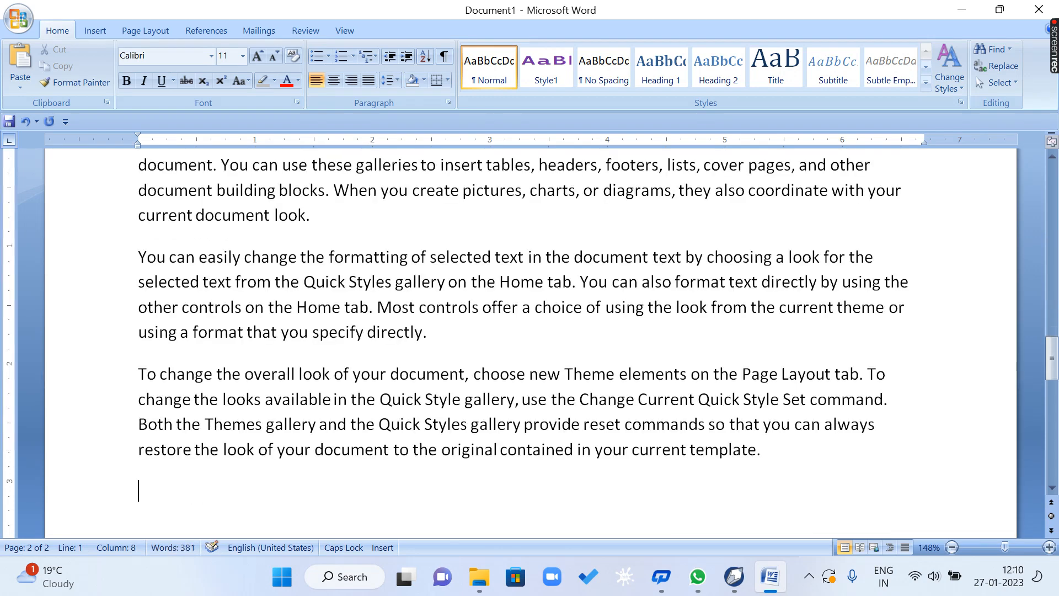
Insert a person's first name as a heading line above the first paragraph on page 2.
click(138, 399)
key(Up)
key(Up)
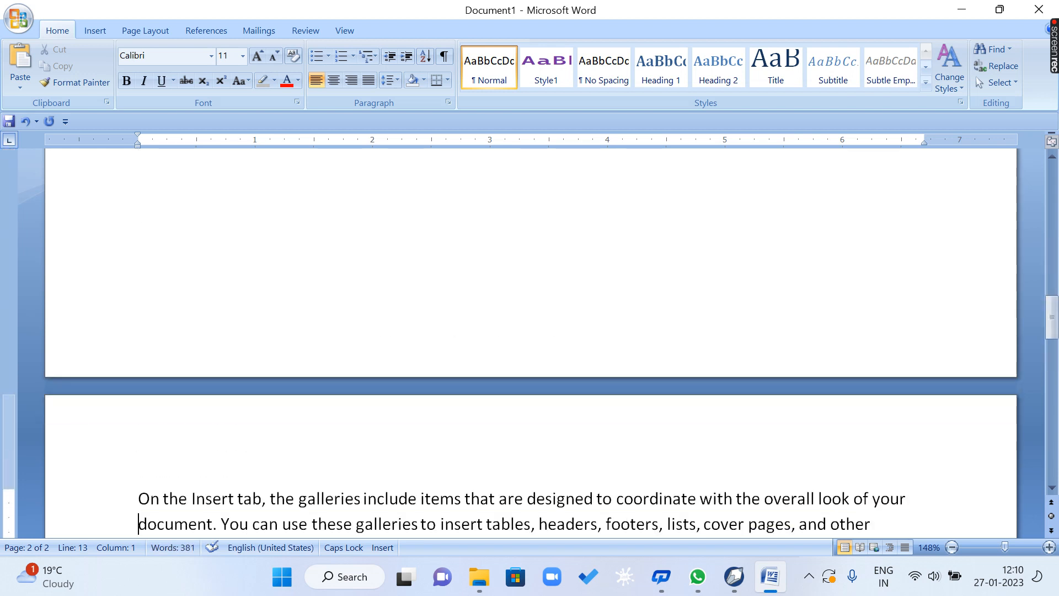
key(Return)
key(Up)
text(SAM)
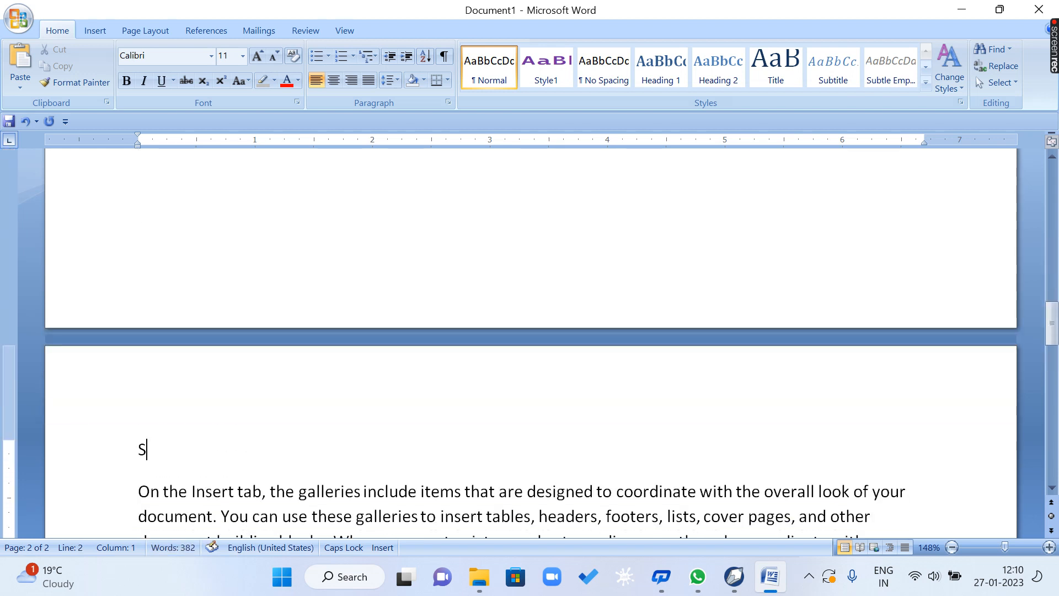
Insert another person's first name as a heading above page 2's second paragraph, undoing its automatic replacement by a symbol.
key(Down)
key(Down)
key(Down)
key(Down)
key(Down)
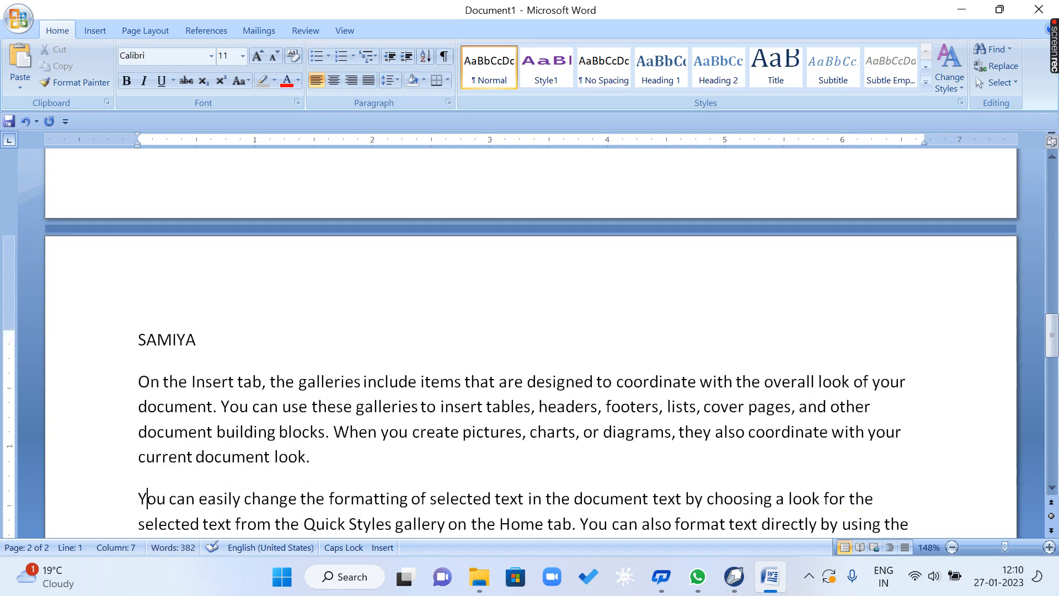
key(Home)
text(SURYA)
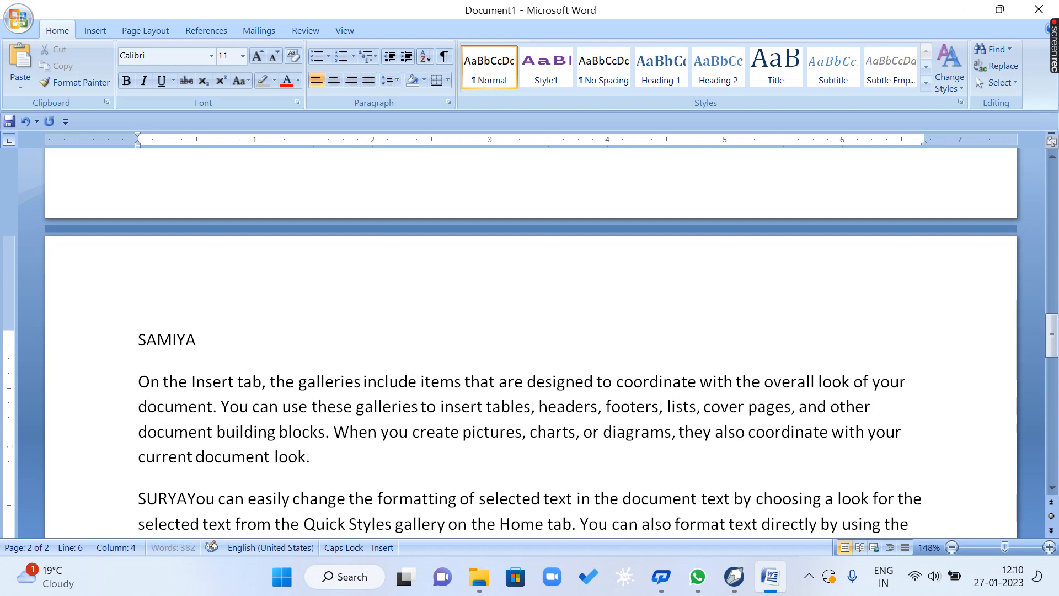
key(Return)
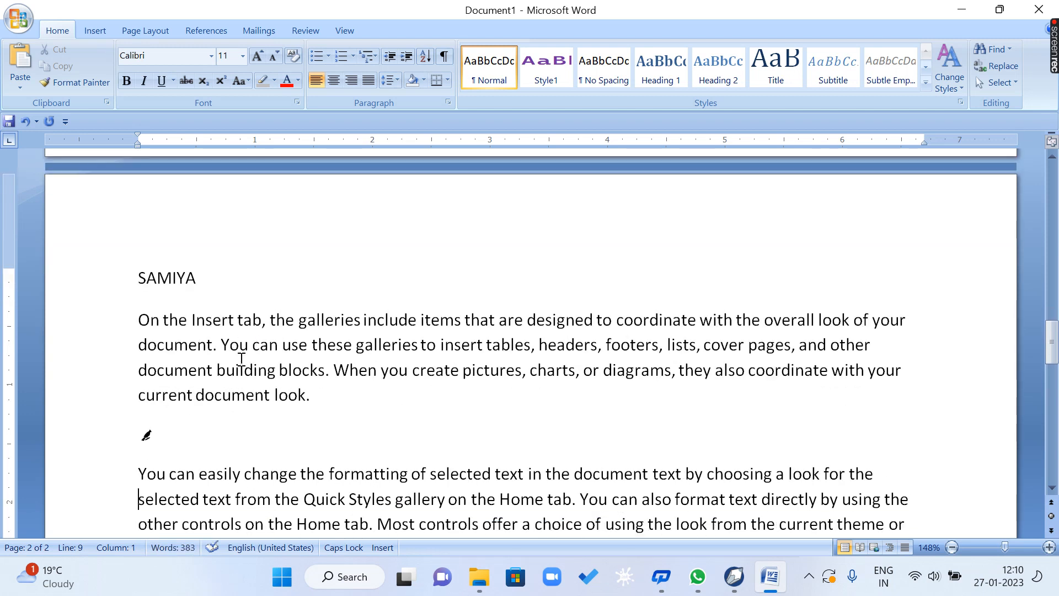
key(ctrl+z)
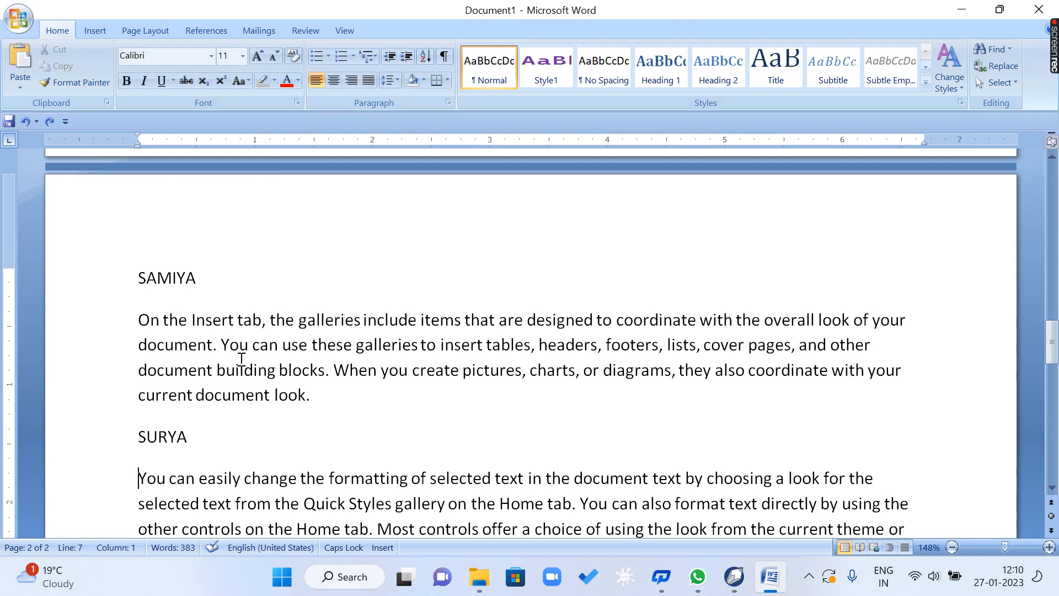
Insert a third person's first name as a heading line above the last paragraph on page 2.
key(Down)
key(Down)
key(Down)
key(Down)
key(Down)
key(Up)
key(Up)
key(Return)
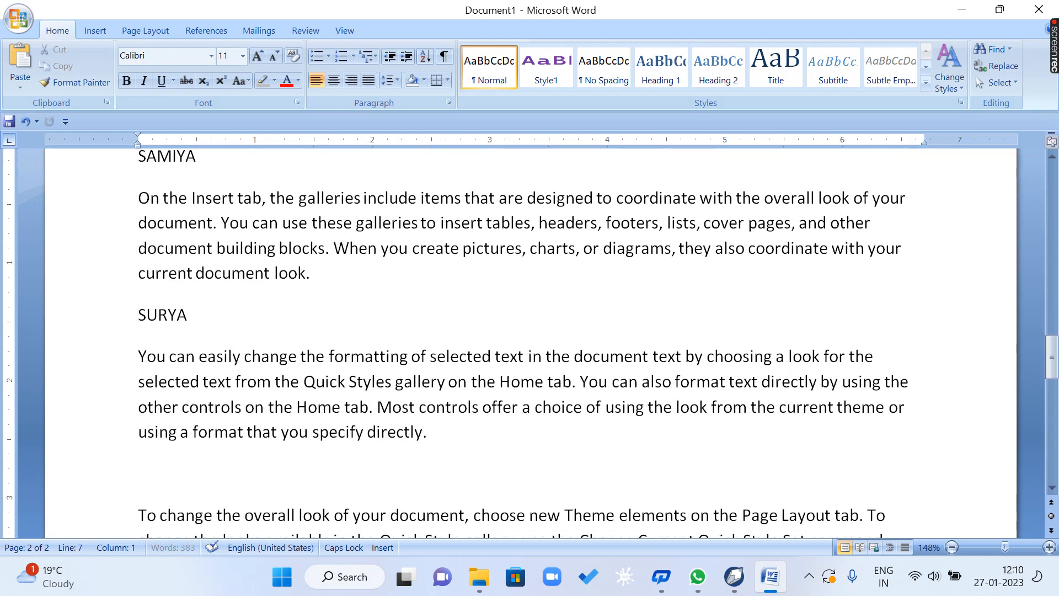
key(Up)
text(VIVEK)
Add a page break after page 2's last paragraph and generate sample paragraphs on page 3 with =RAND().
scroll(290, 429, down, 3)
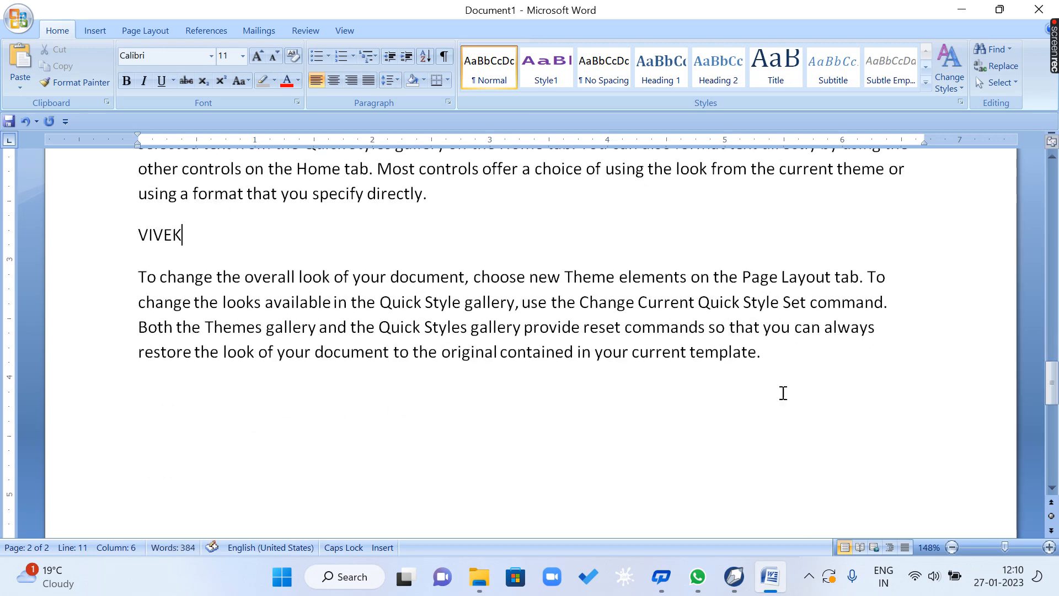
click(786, 358)
key(ctrl+Return)
scroll(449, 440, down, 2)
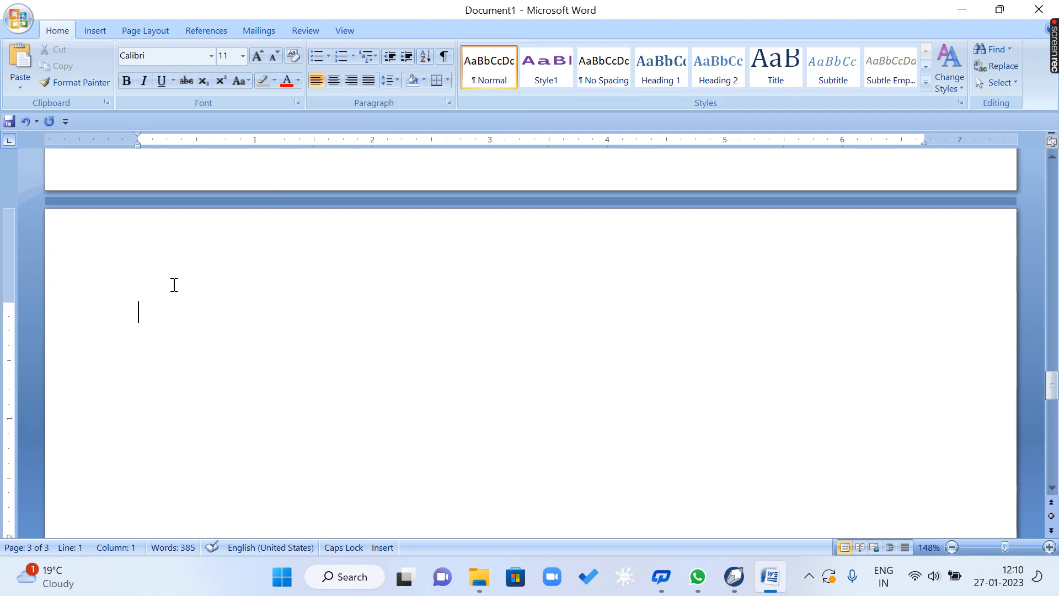
text(=RAND())
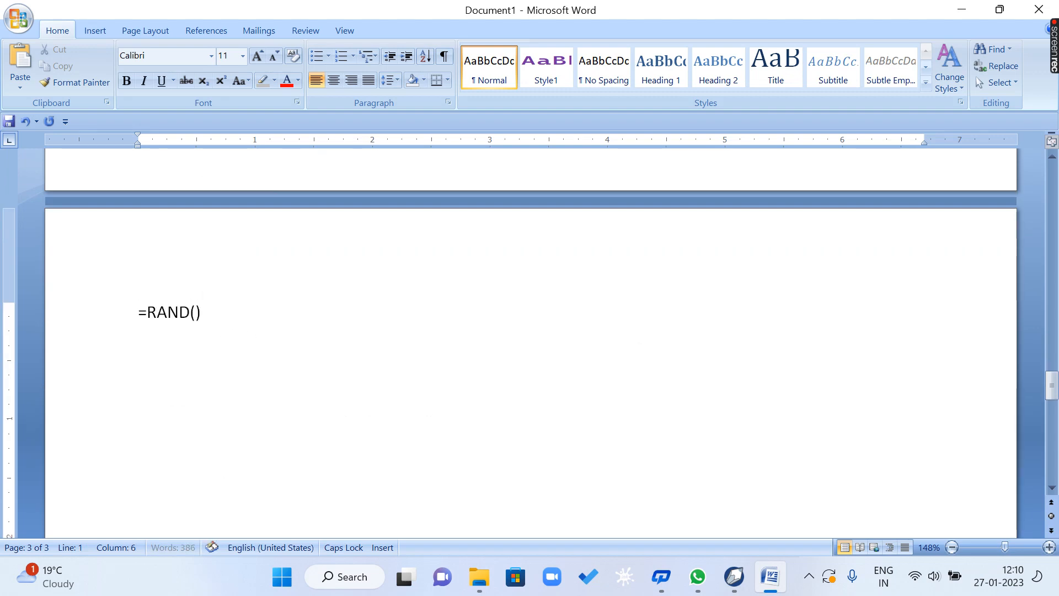
key(Return)
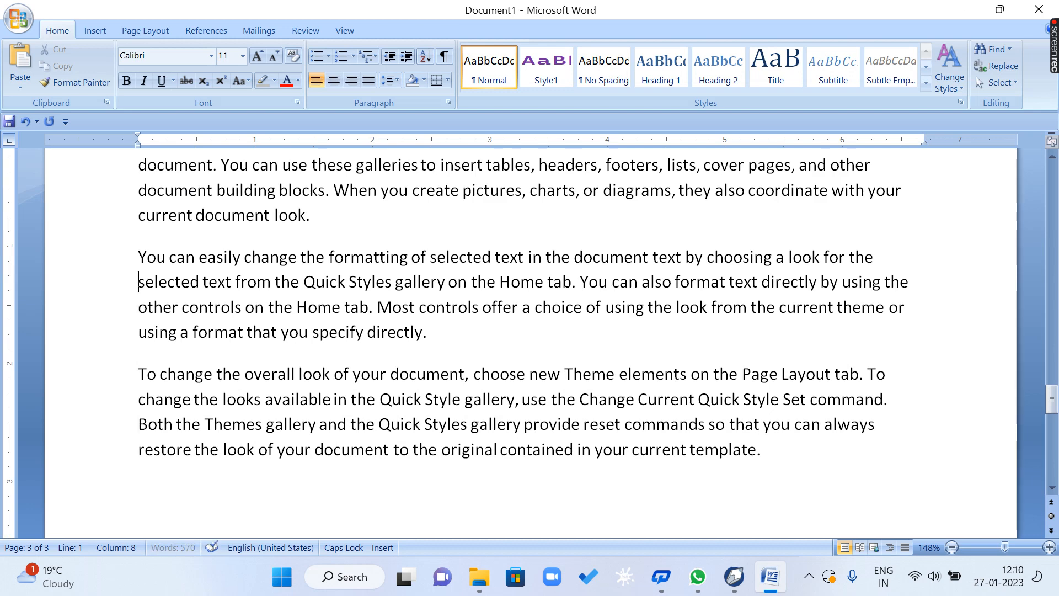
Insert "PC" as a heading line above the first paragraph on page 3.
key(Up)
key(Return)
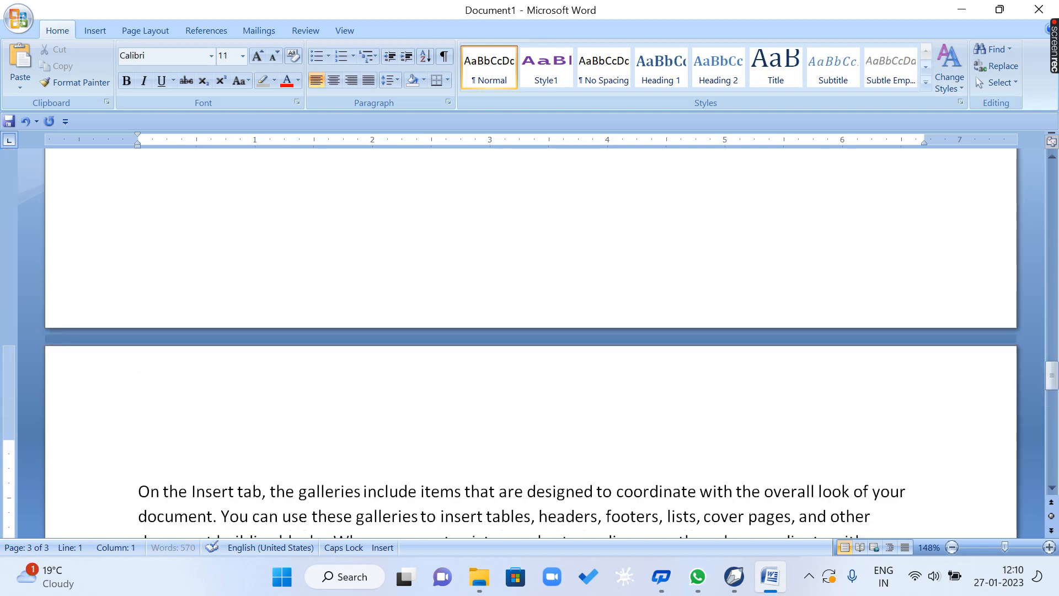
text(P)
Insert "LAPTOP" as a heading line above the second paragraph on page 3.
key(Down)
key(Down)
key(Down)
key(Down)
key(Down)
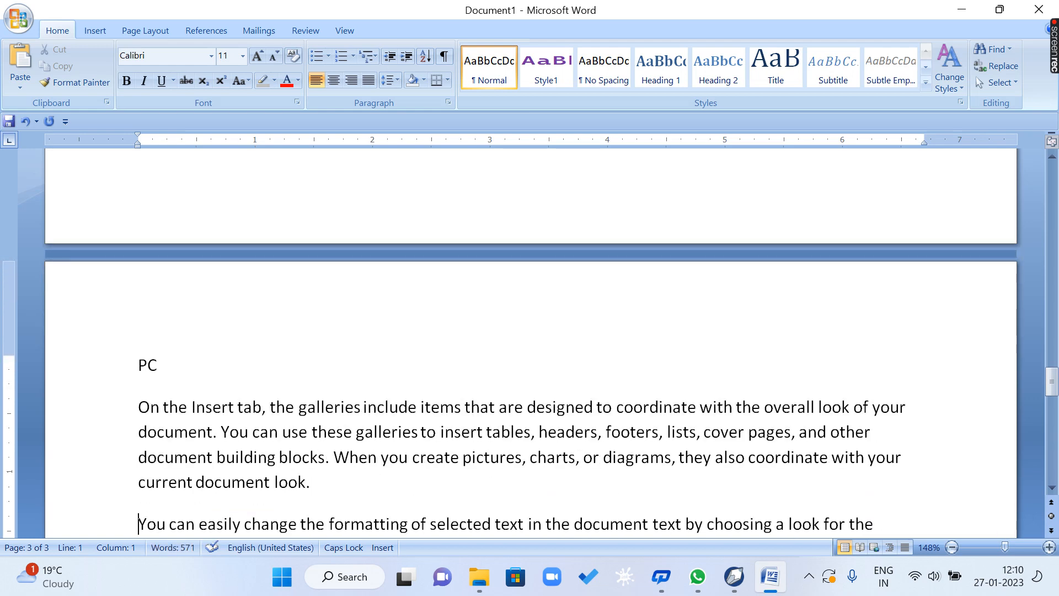
text(LAPTOP)
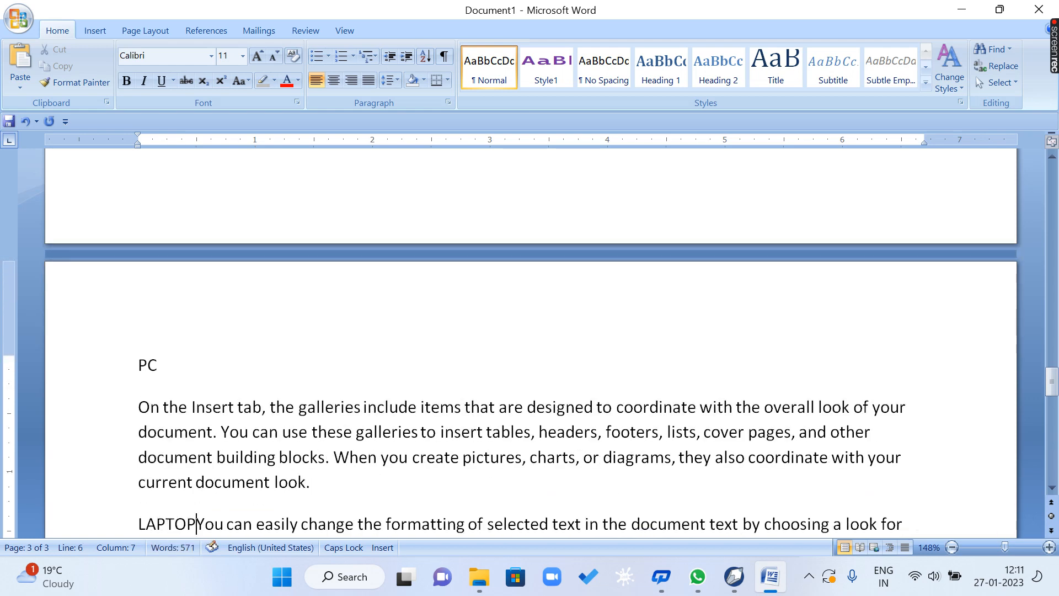
key(Return)
Replace the "PC" heading at the start of page 3 with "DESKTOP".
key(Up)
key(Up)
key(Up)
key(Up)
key(Up)
key(Up)
key(shift+Right)
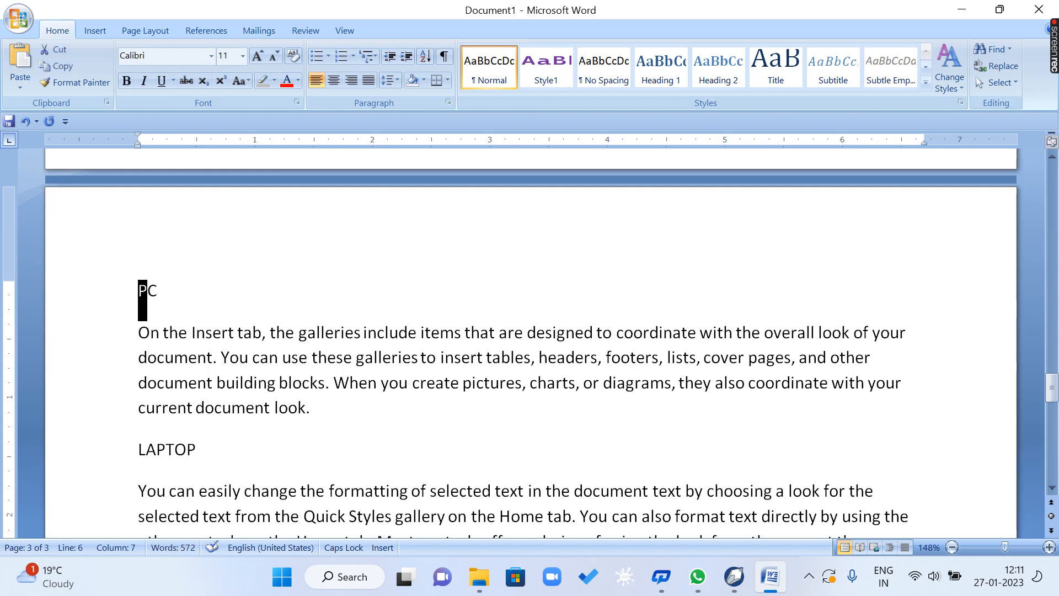
key(shift+Right)
text(DESKTO)
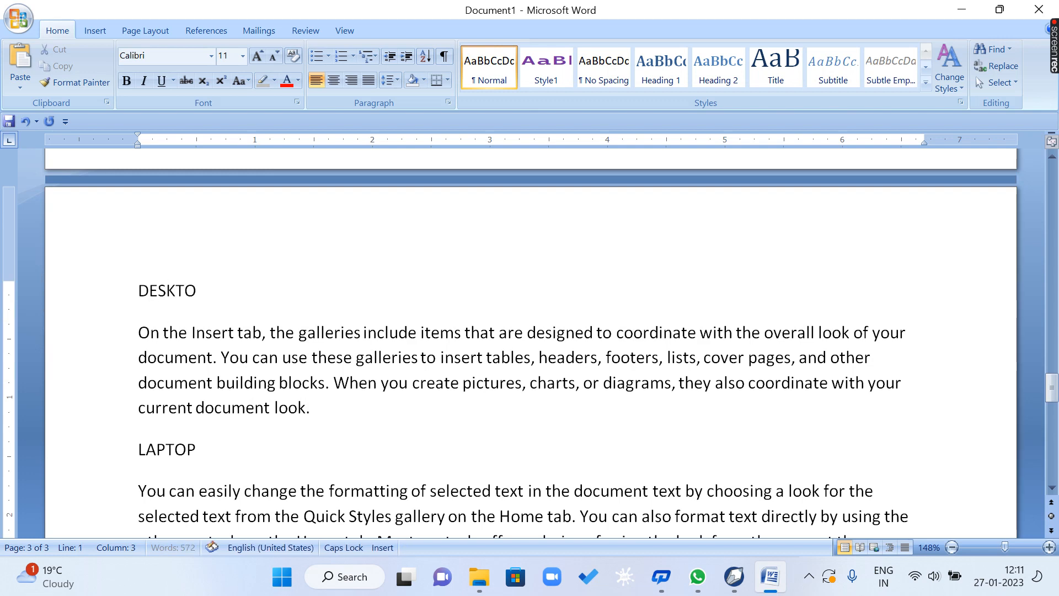
text(P)
Insert "PALMTOP" as a heading line above the last paragraph on page 3.
key(Down)
key(Down)
key(Down)
key(Down)
key(Down)
key(Down)
key(Down)
key(Down)
key(Down)
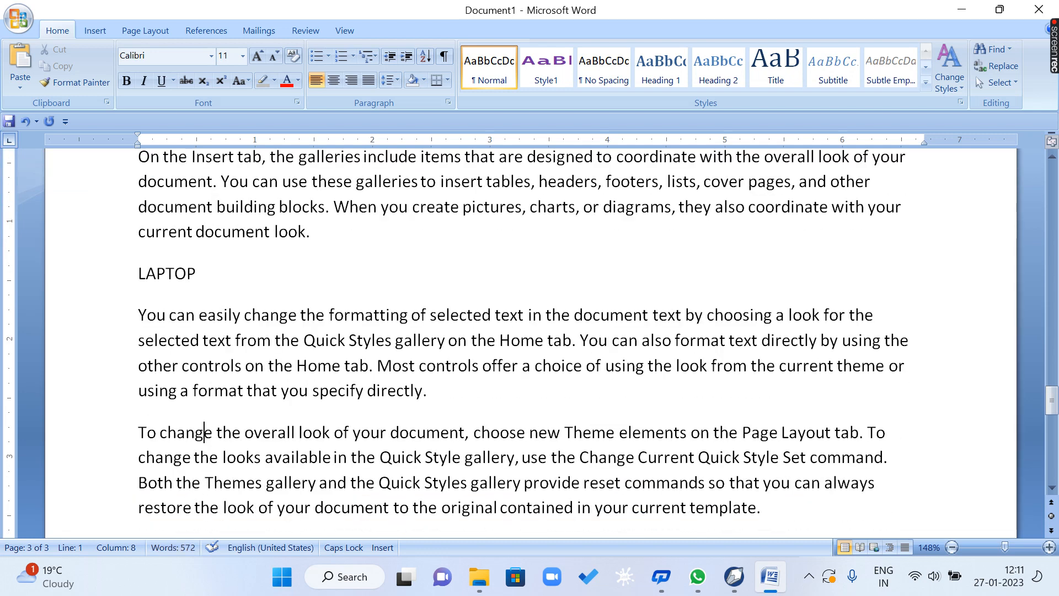
text(PALM)
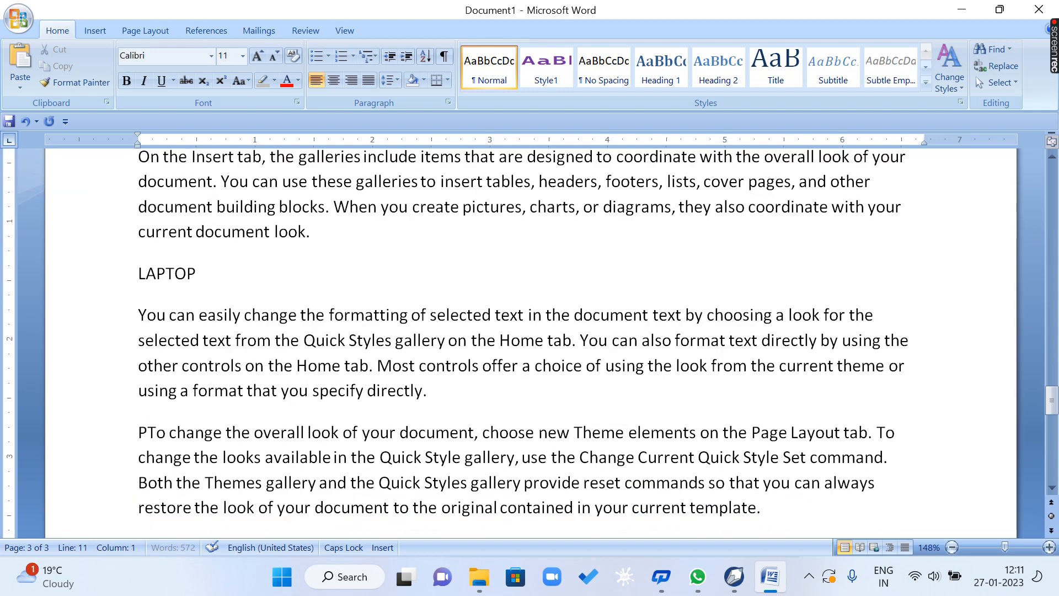
key(BackSpace)
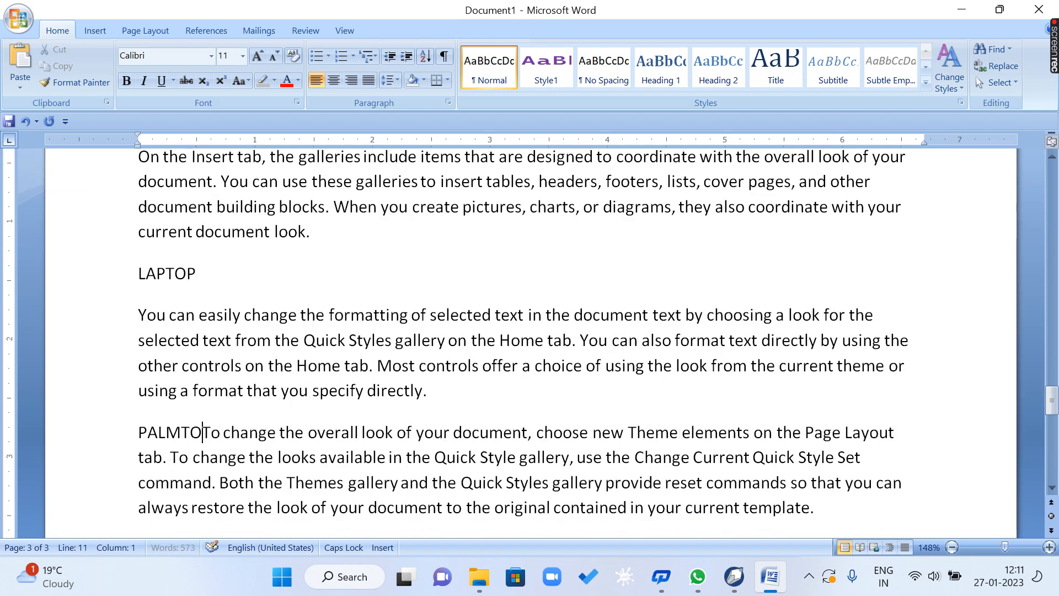
text(TOP)
key(Return)
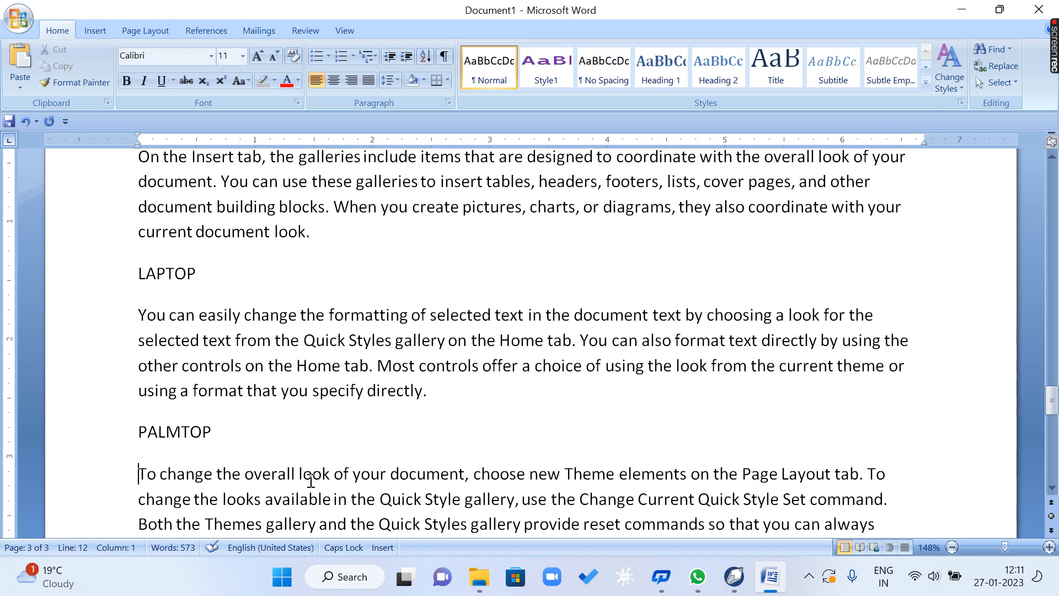
Go over the DESKTOP, LAPTOP and PALMTOP heading lines on page 3, selecting each one in turn.
scroll(298, 494, up, 2)
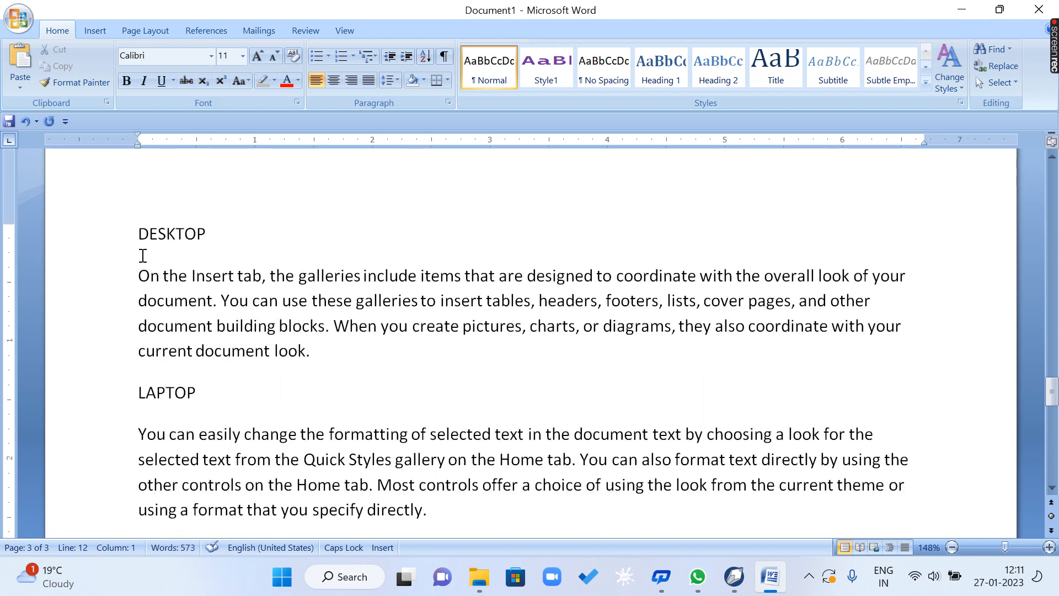
drag(139, 236, 220, 238)
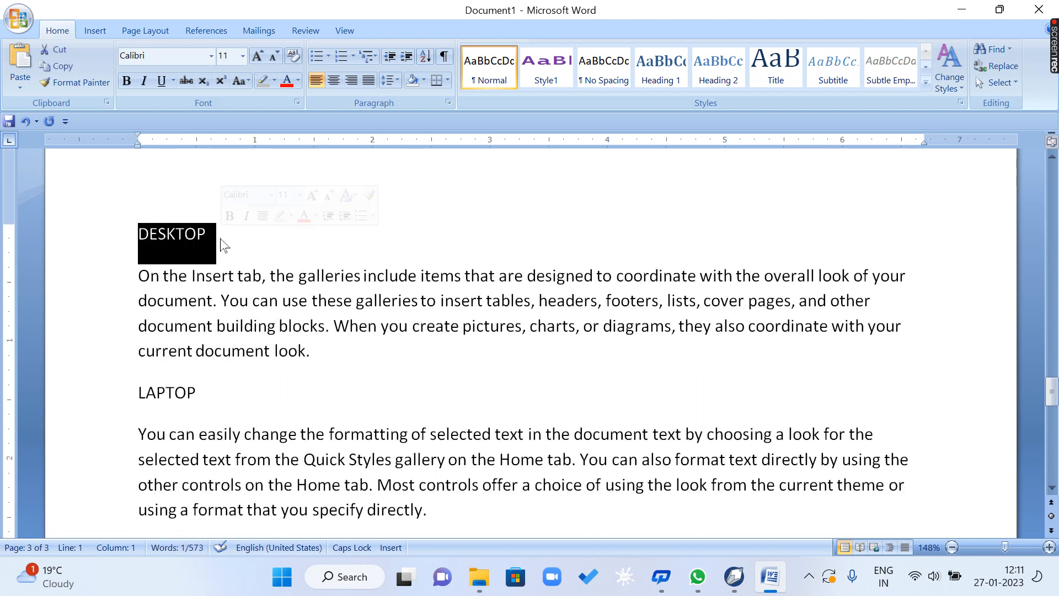
drag(166, 393, 128, 397)
click(208, 414)
click(106, 390)
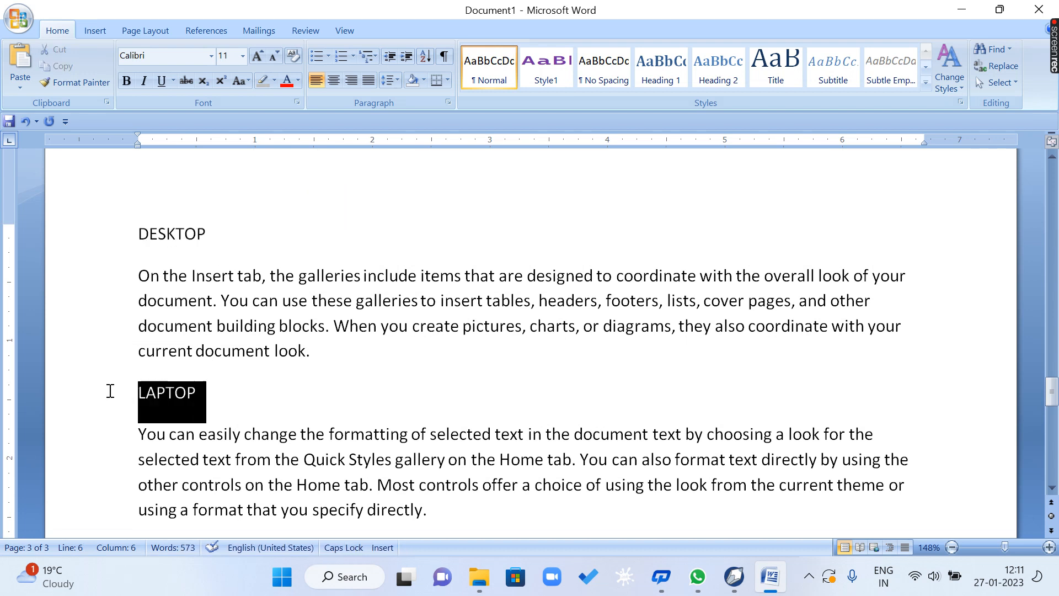
scroll(111, 392, down, 3)
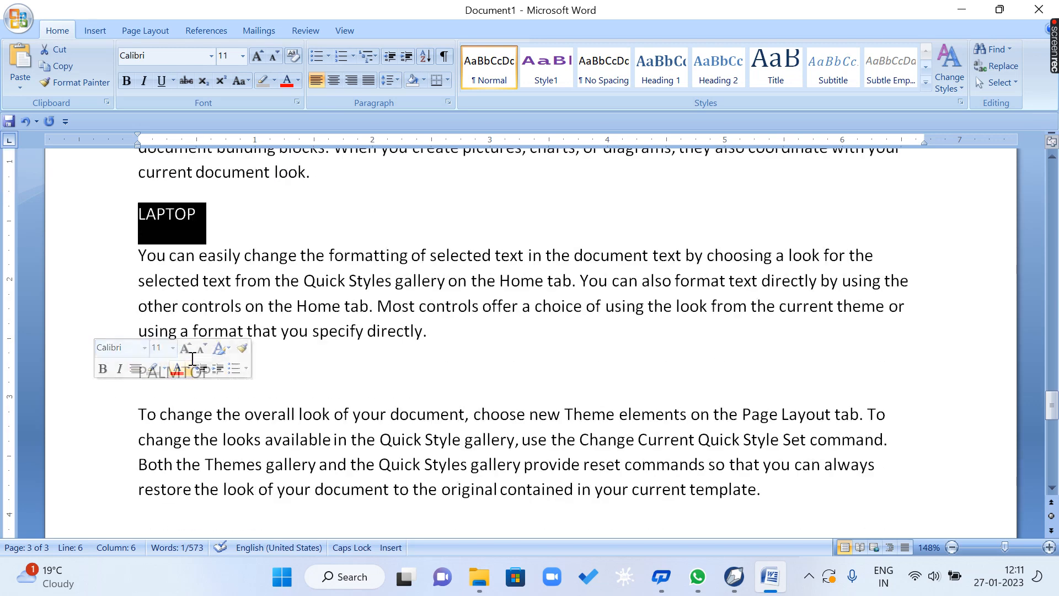
click(186, 413)
drag(188, 385, 76, 379)
scroll(325, 375, up, 1)
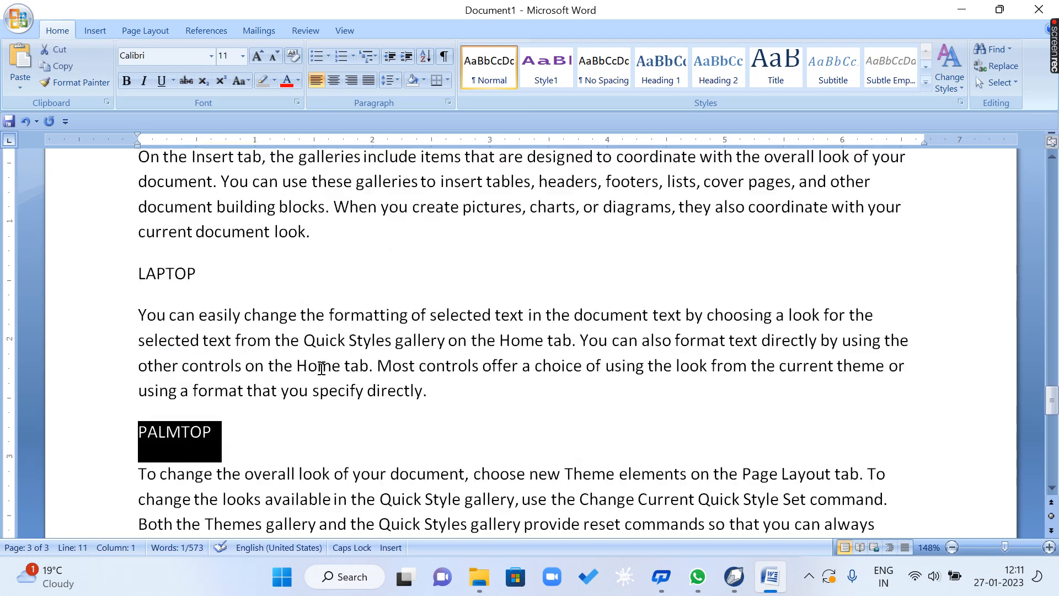
click(323, 365)
Apply the Heading 1 style to the HOME line on page 1.
scroll(323, 362, up, 20)
scroll(324, 361, up, 12)
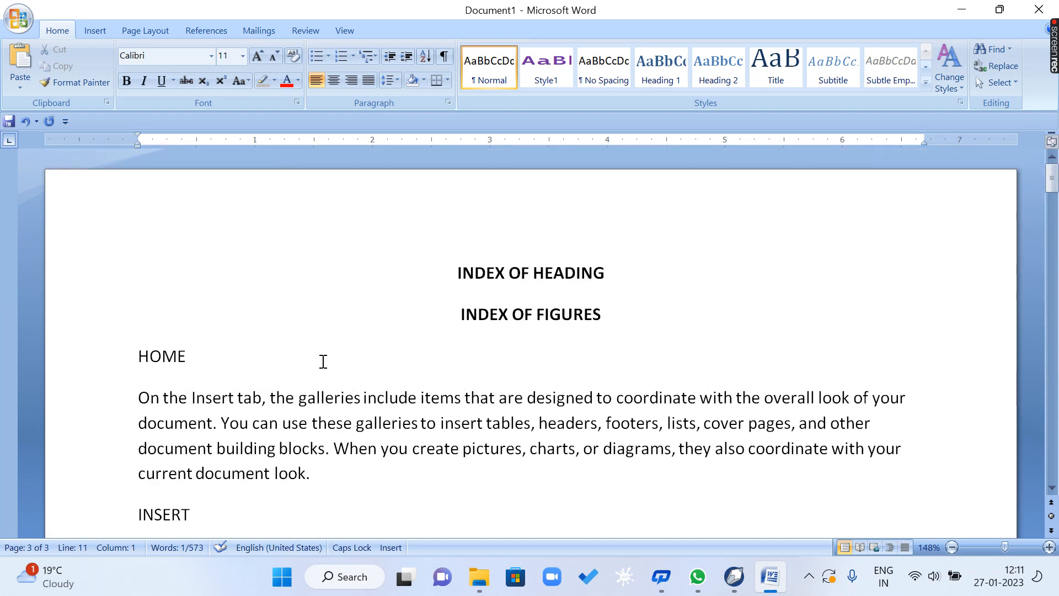
click(323, 361)
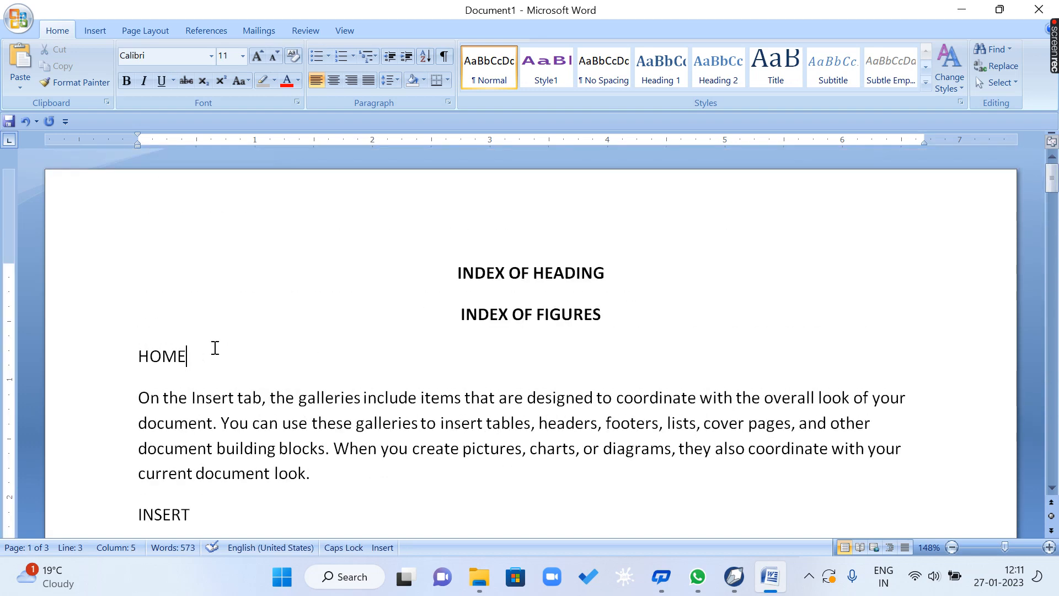
drag(215, 348, 129, 347)
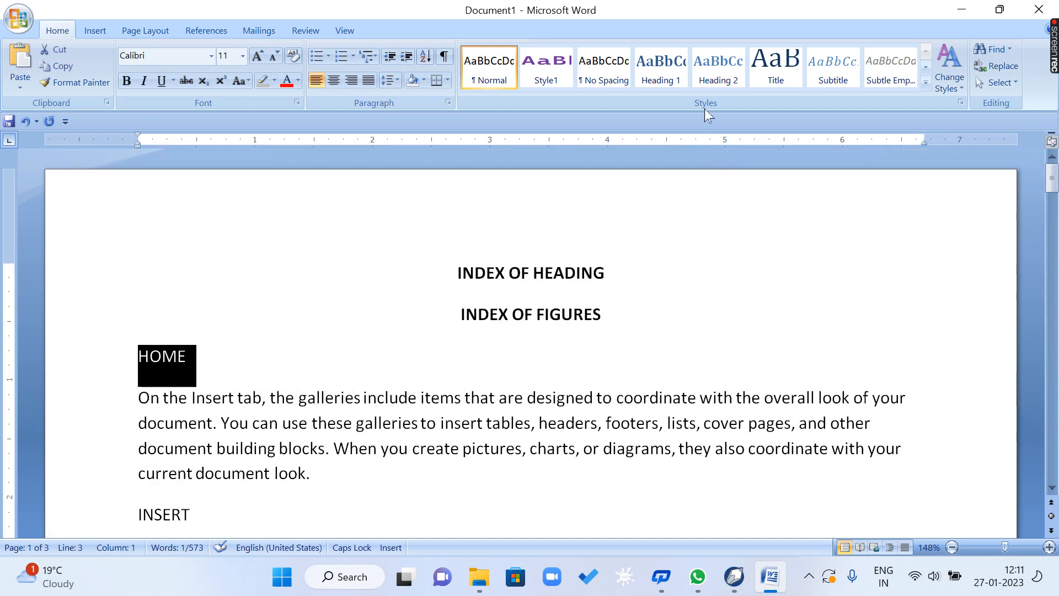
click(657, 72)
Apply the Heading 1 style to the INSERT and PAGE LAYOUT lines on page 1.
scroll(425, 307, down, 5)
scroll(279, 244, up, 2)
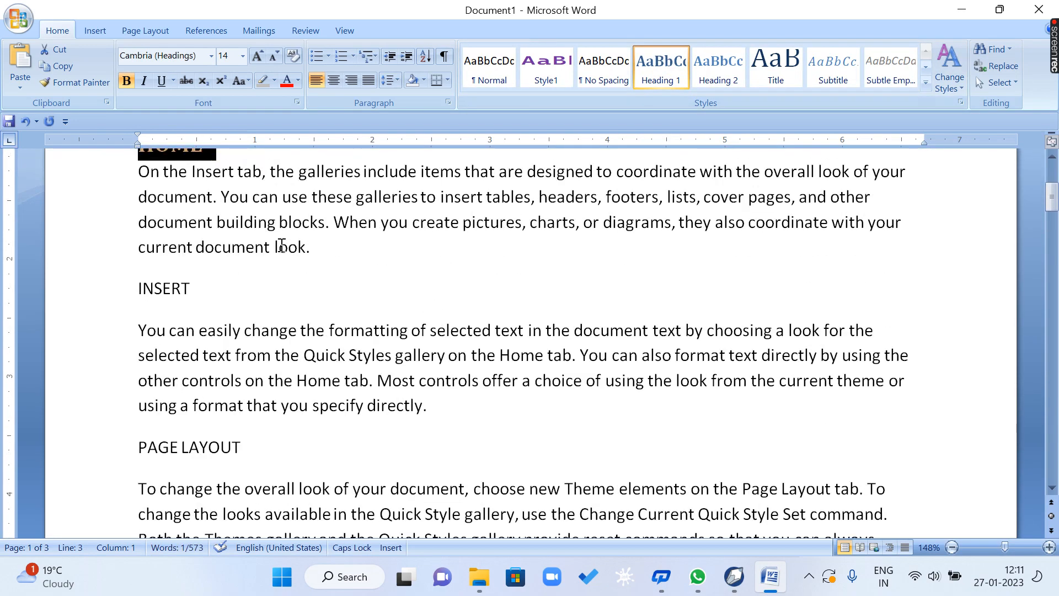
drag(186, 289, 83, 292)
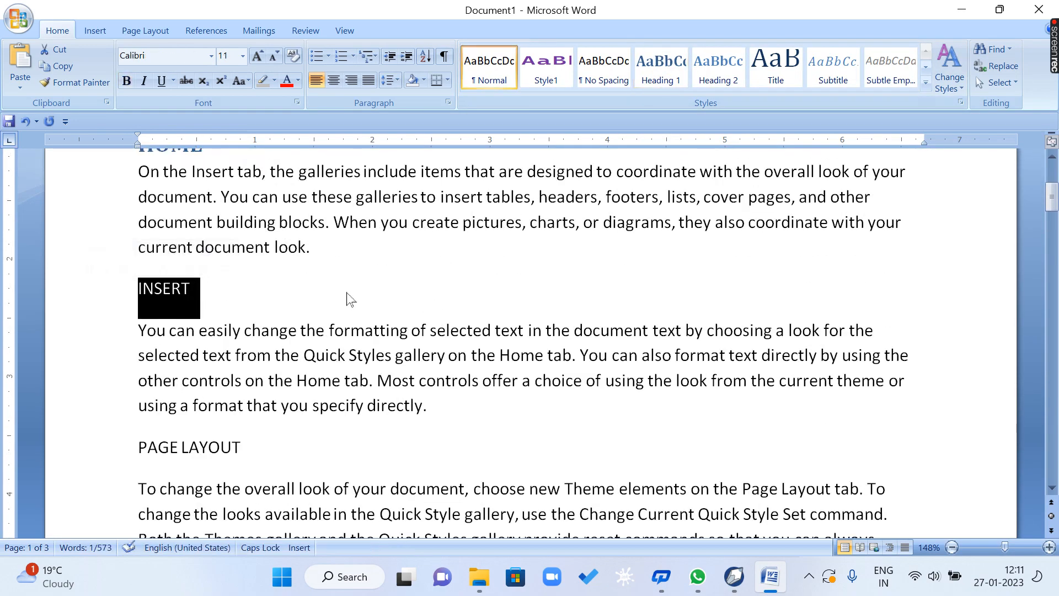
click(672, 82)
scroll(303, 354, down, 2)
drag(303, 355, 125, 350)
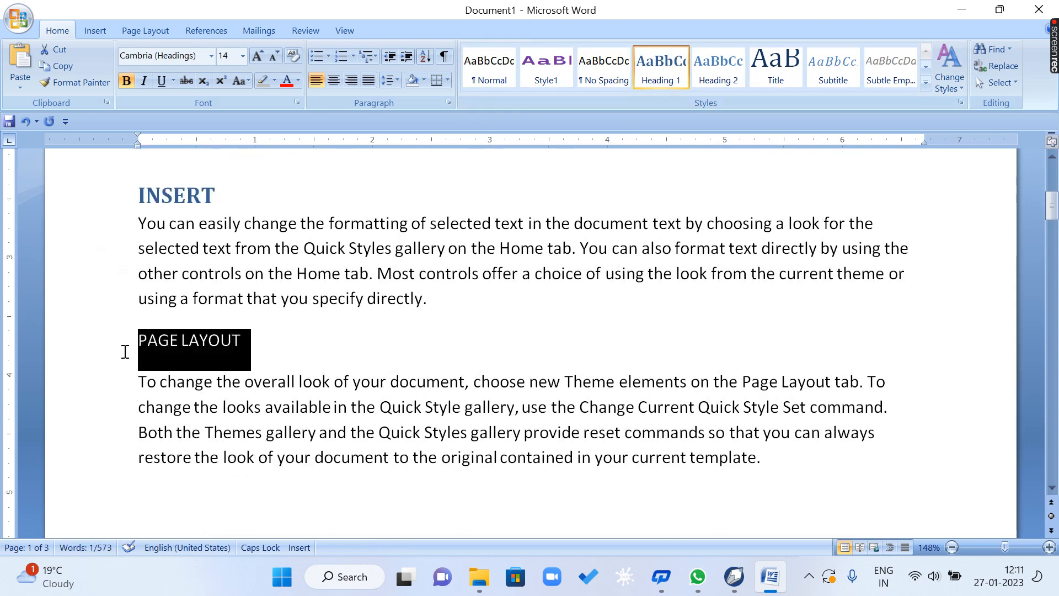
click(672, 83)
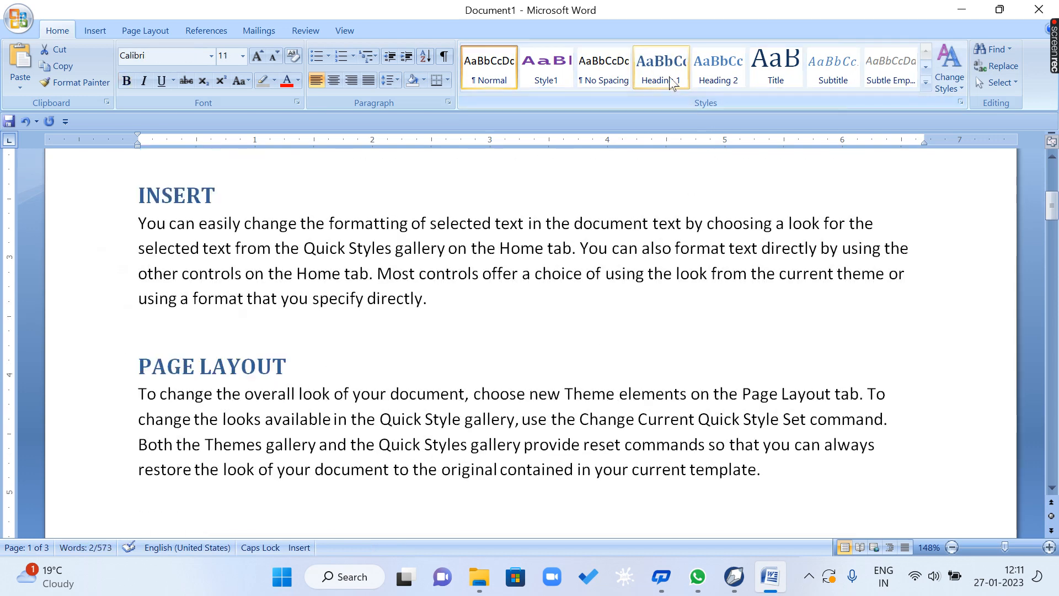
Apply the Heading 1 style to each of the three first-name heading lines on page 2.
scroll(390, 343, down, 15)
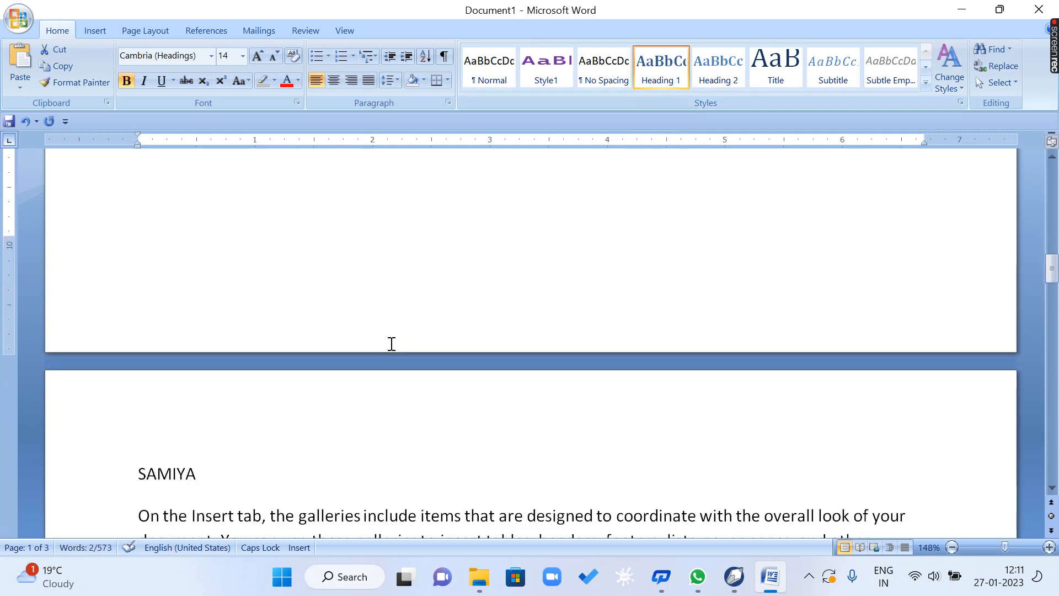
scroll(353, 329, up, 2)
drag(240, 236, 92, 239)
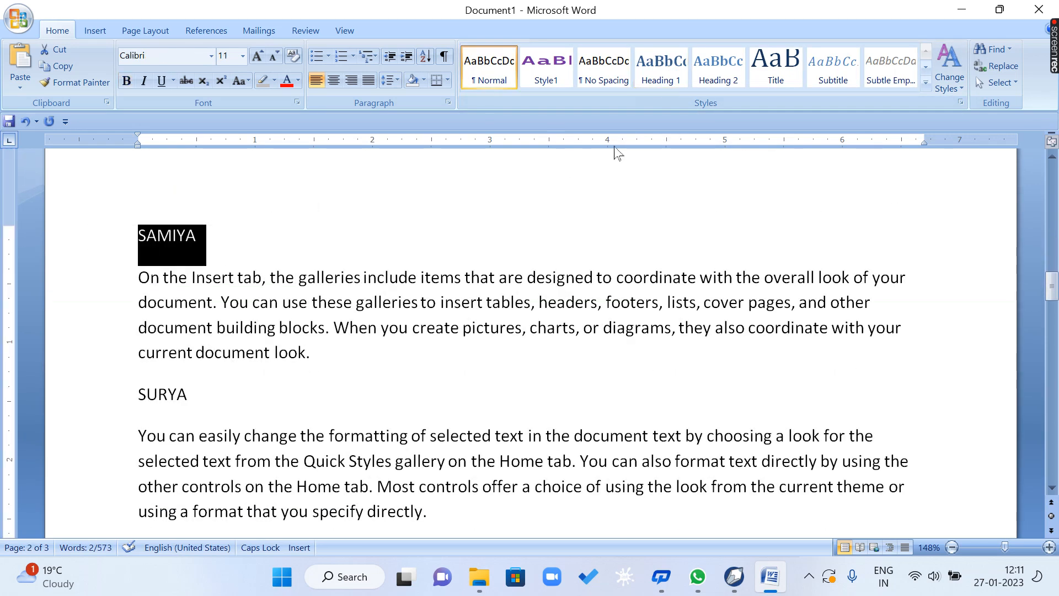
click(673, 71)
click(42, 389)
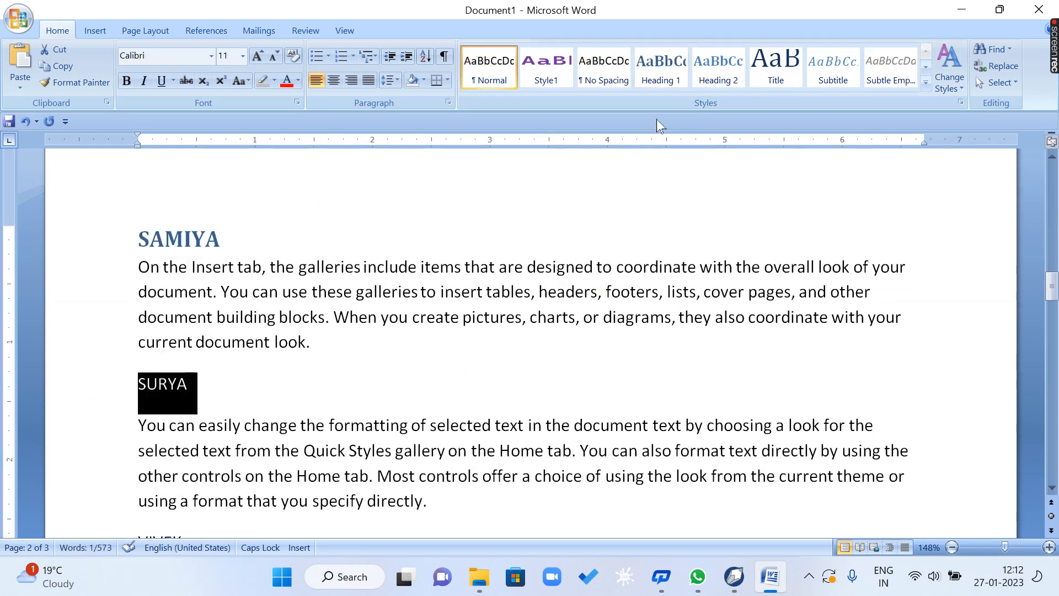
click(661, 69)
scroll(519, 400, down, 3)
click(72, 319)
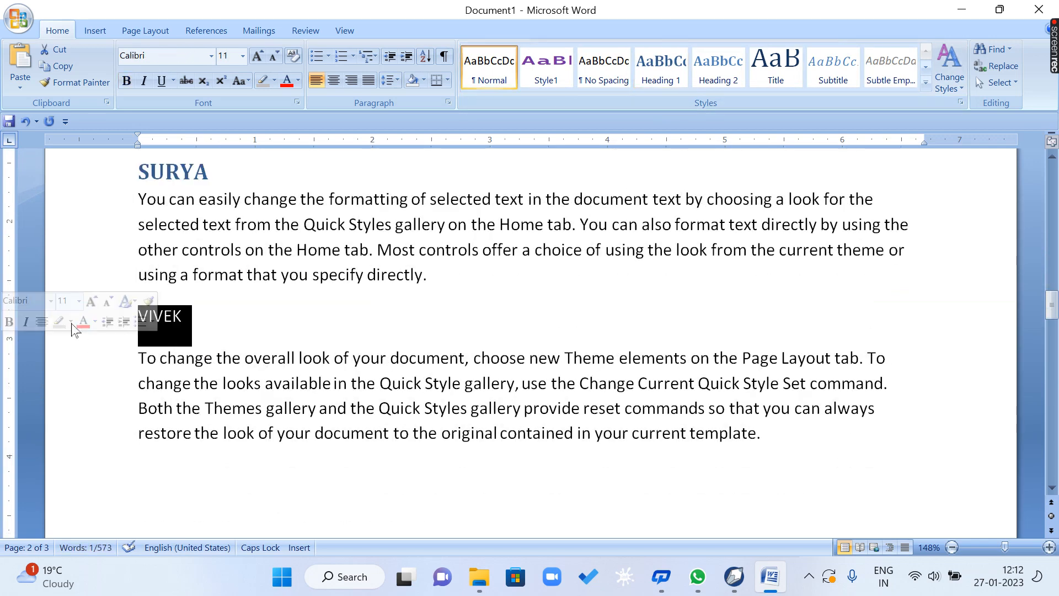
click(661, 69)
Apply the Heading 1 style to the DESKTOP and LAPTOP lines on page 3.
scroll(303, 352, down, 8)
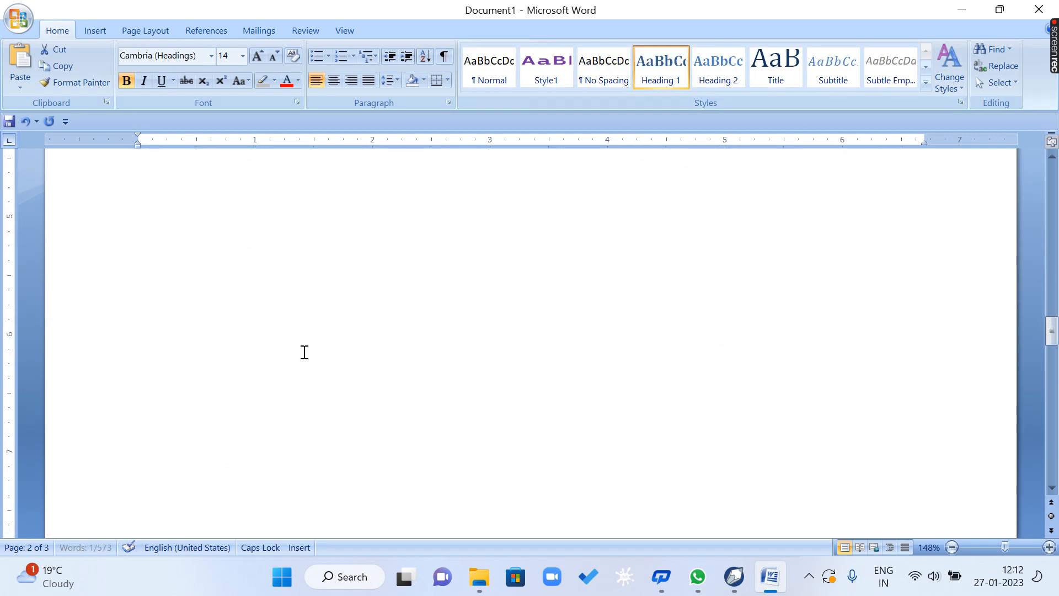
scroll(303, 342, down, 3)
click(97, 271)
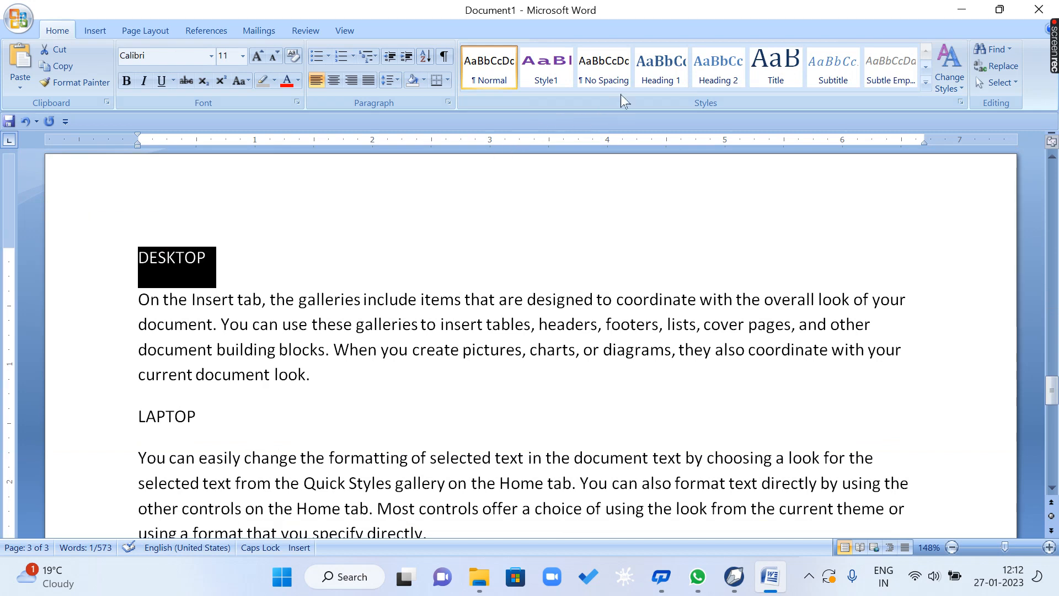
click(661, 69)
scroll(379, 300, down, 3)
click(88, 228)
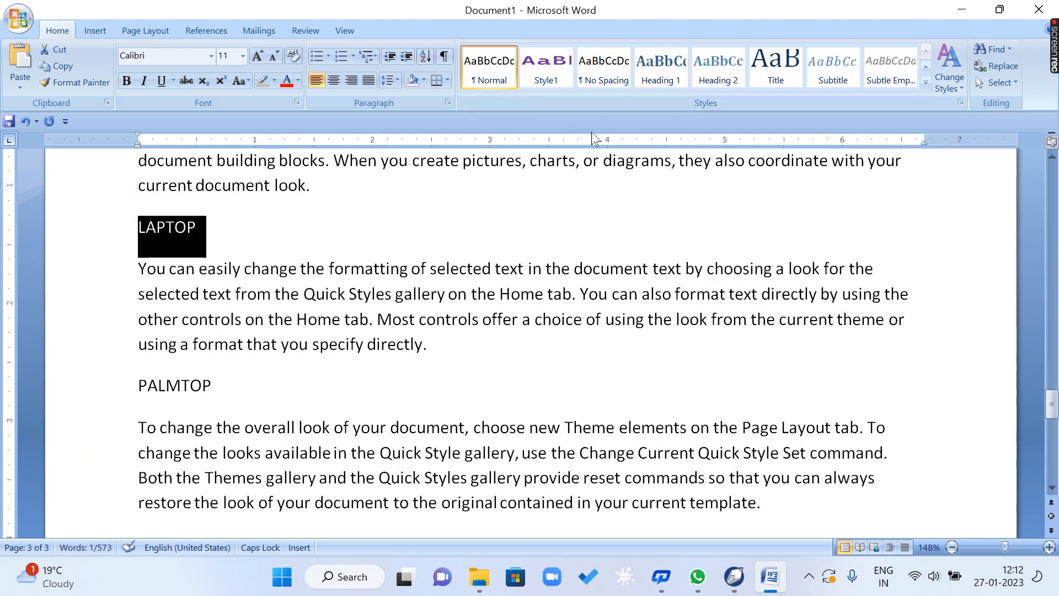
click(684, 68)
Apply the Heading 1 style to the PALMTOP line on page 3.
scroll(416, 298, down, 3)
drag(248, 238, 34, 279)
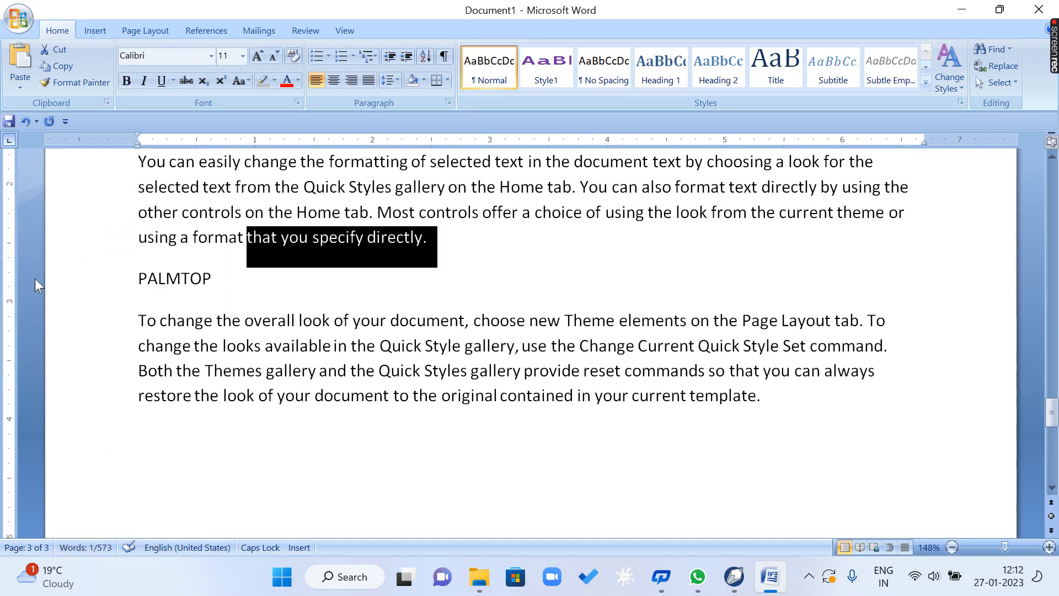
click(239, 279)
click(106, 279)
click(661, 69)
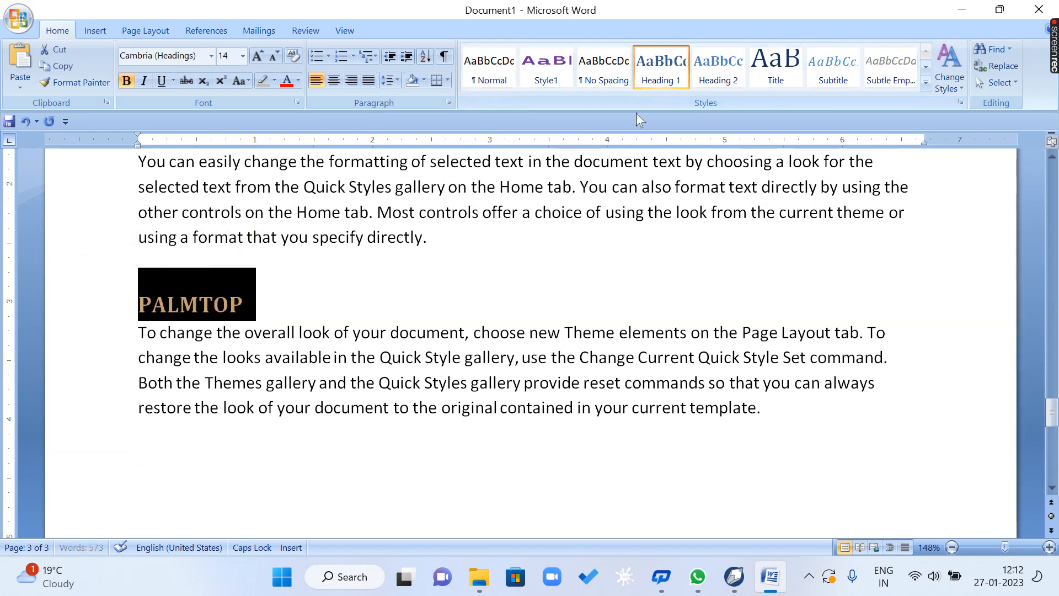
Insert an empty line below the INDEX OF HEADING title on page 1.
scroll(440, 372, up, 15)
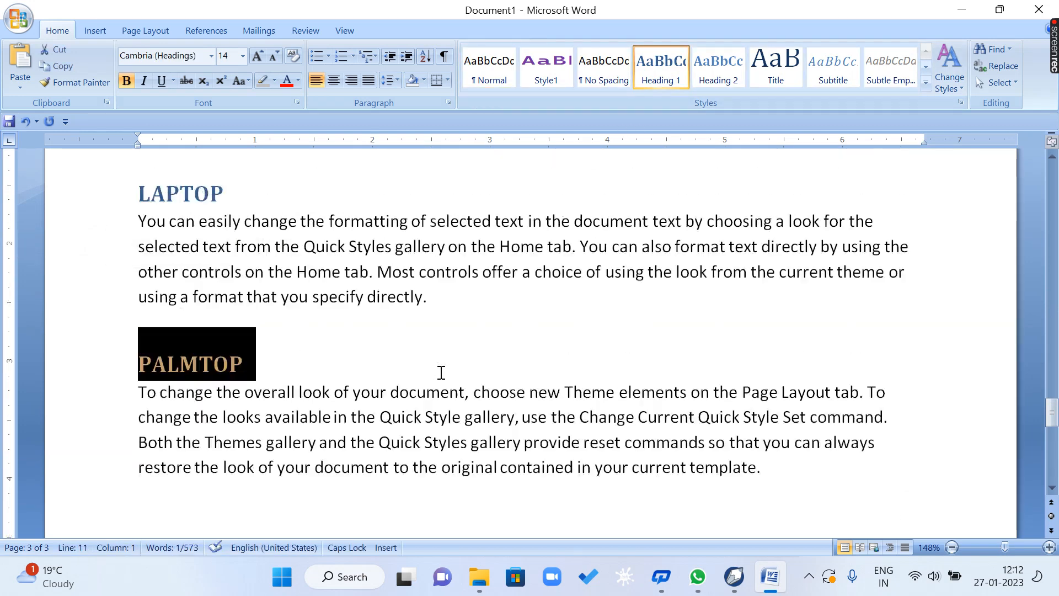
scroll(441, 375, up, 15)
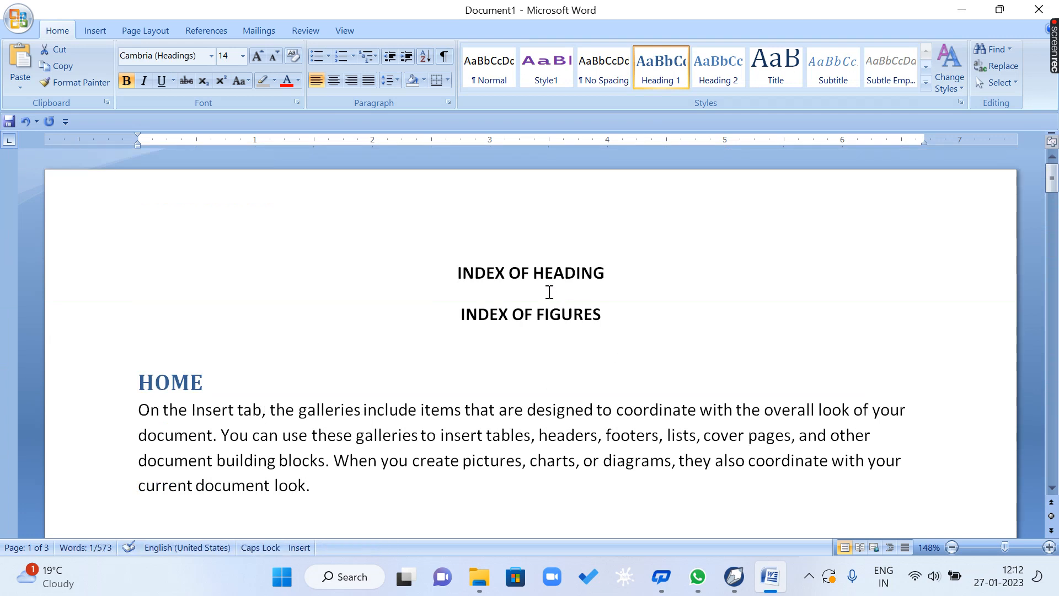
click(550, 292)
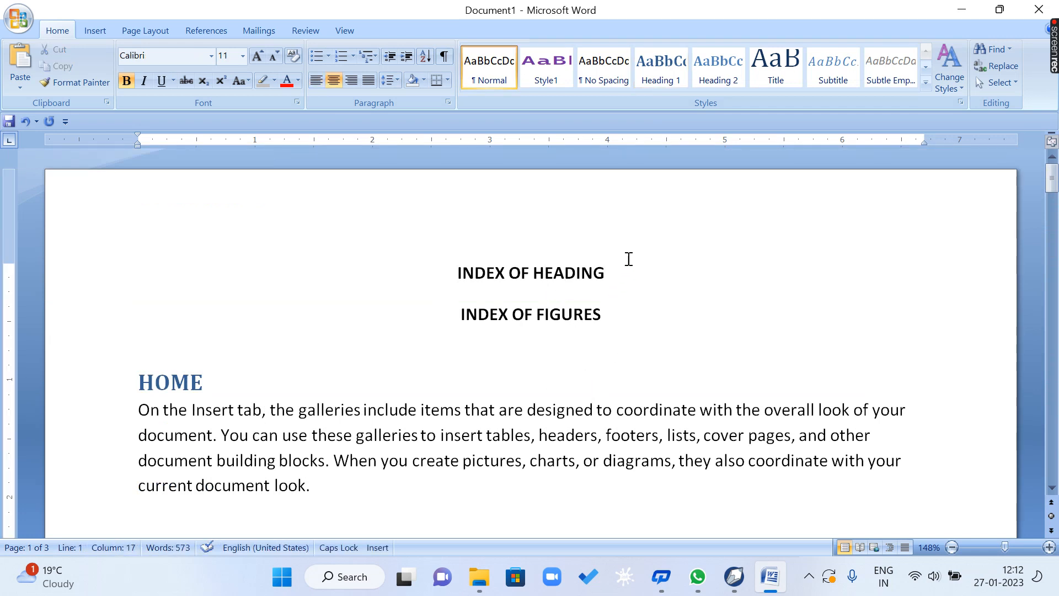
key(Return)
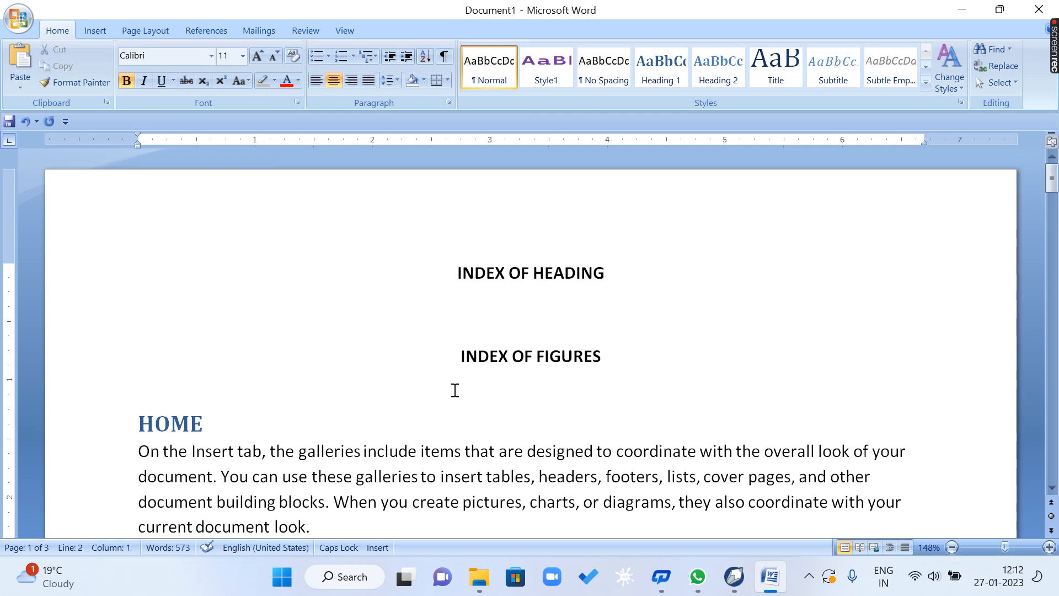
scroll(455, 390, down, 4)
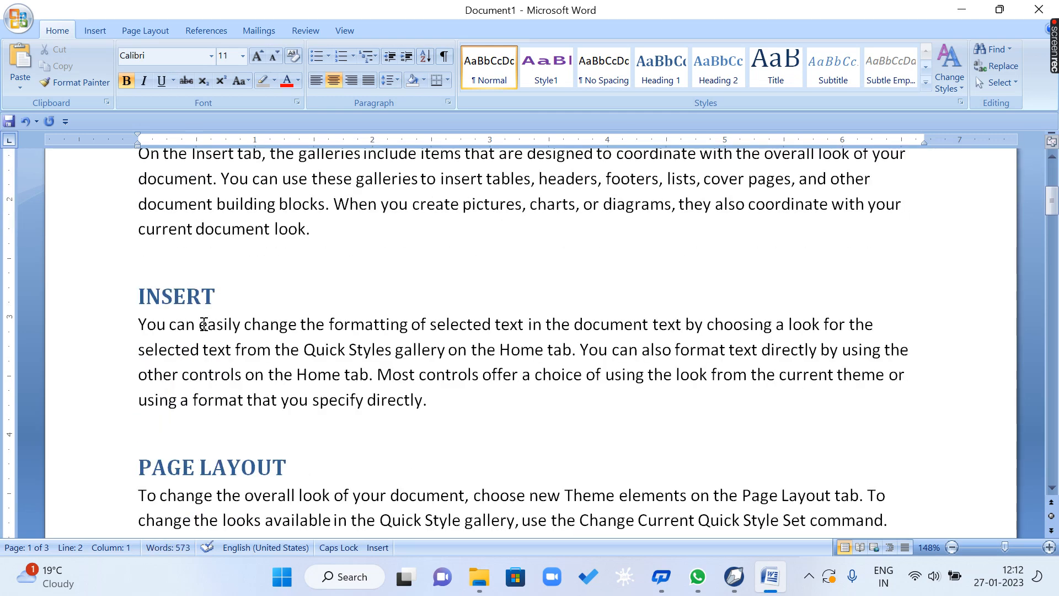
Insert a table of contents with the default settings on the empty line below the INDEX OF HEADING title.
scroll(478, 390, up, 4)
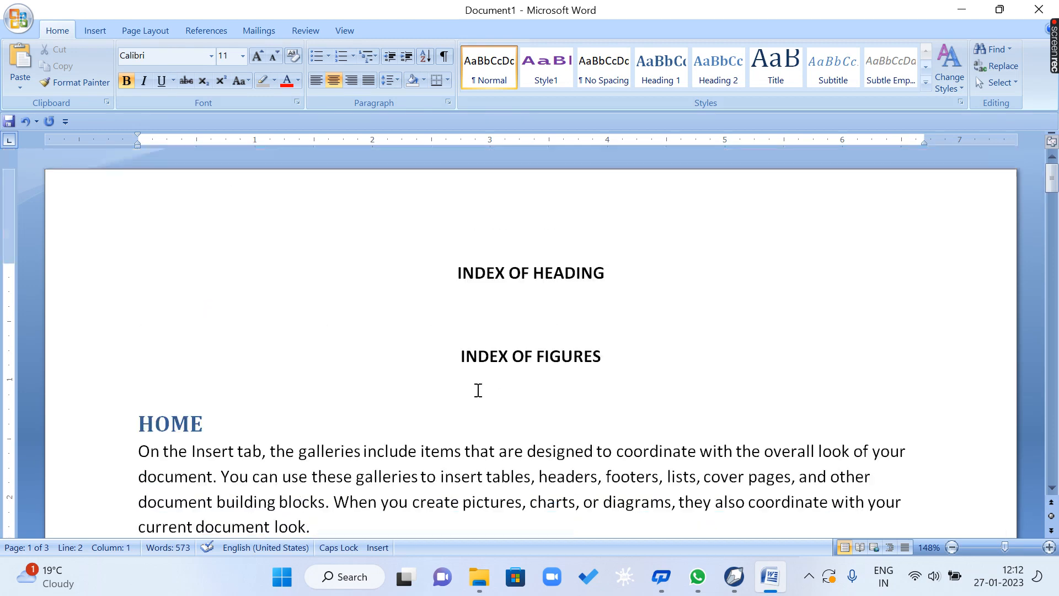
click(212, 33)
click(29, 83)
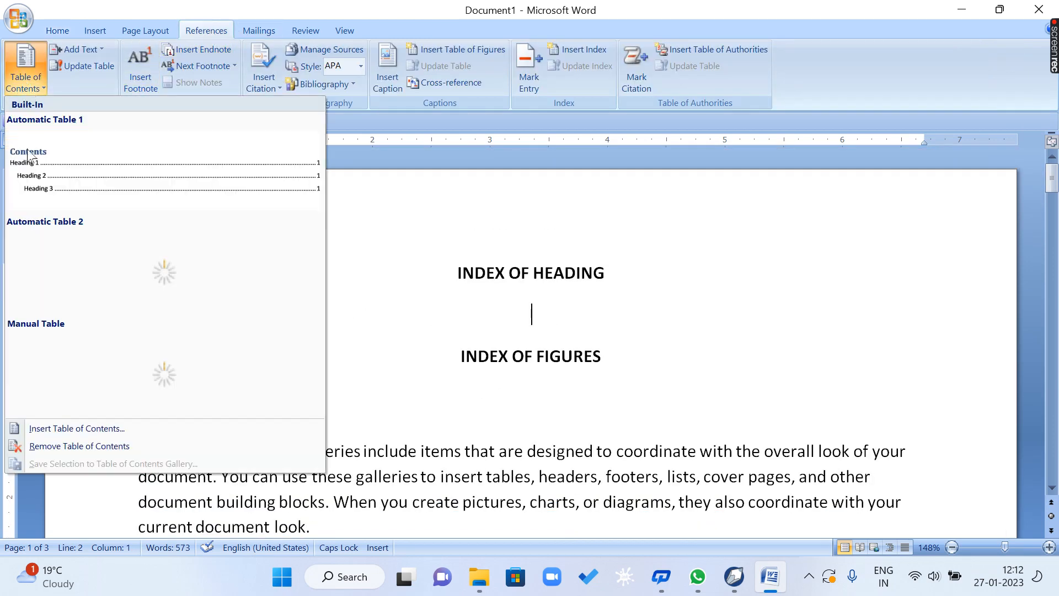
click(165, 429)
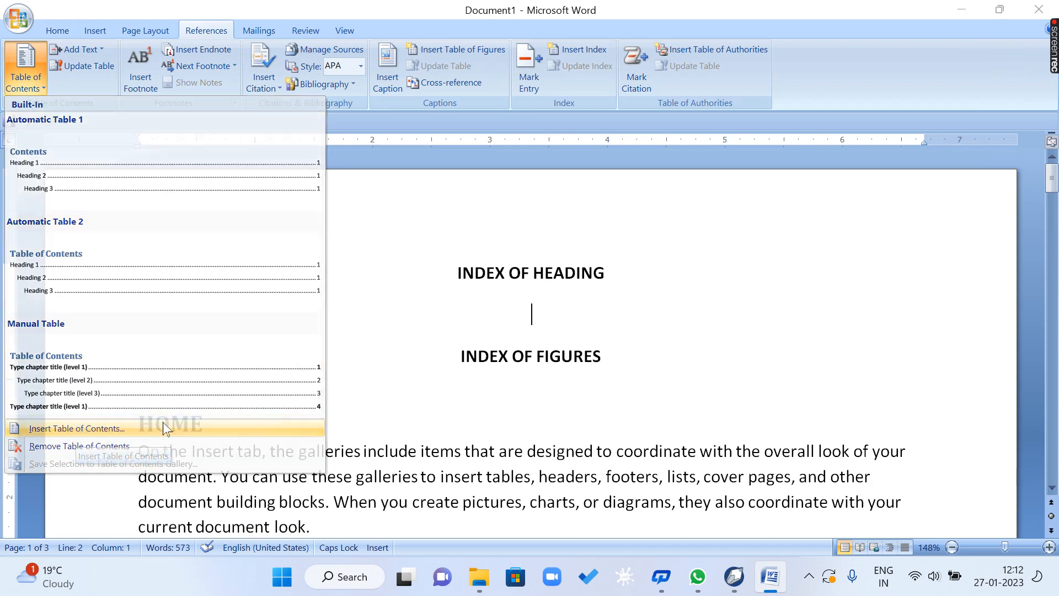
click(609, 396)
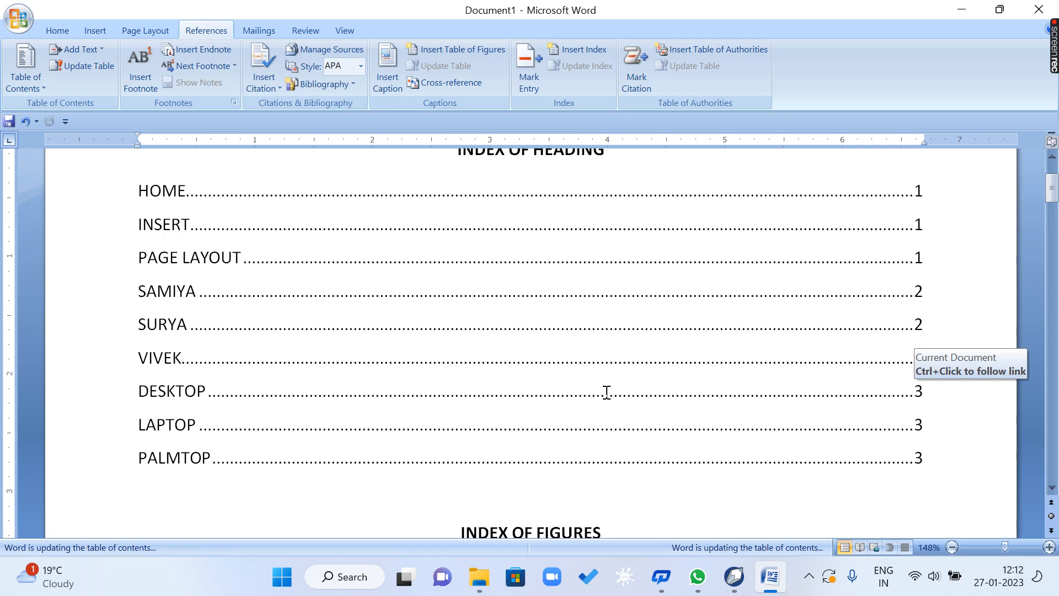
Delete the whole table of contents listing below the INDEX OF HEADING title.
scroll(366, 382, down, 6)
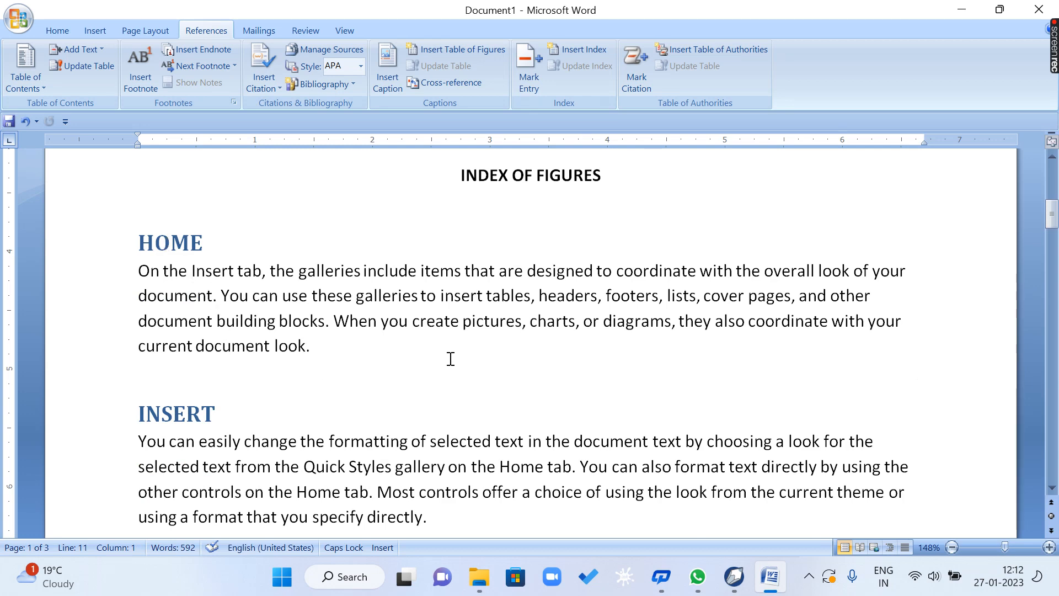
scroll(451, 358, up, 5)
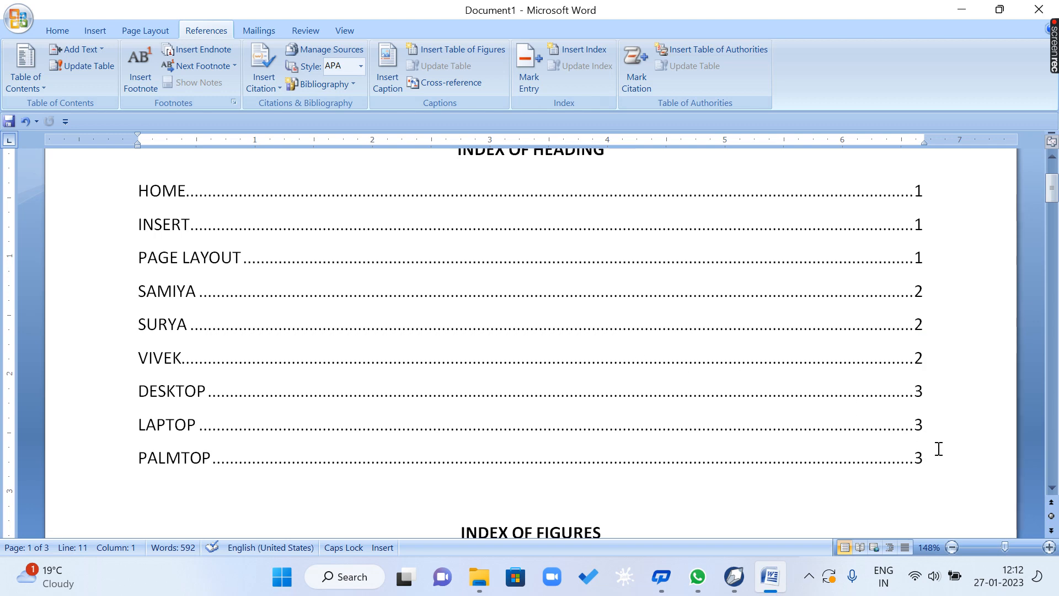
mouse_move(939, 449)
mouse_down()
mouse_move(885, 447)
mouse_move(379, 302)
mouse_move(141, 190)
mouse_up()
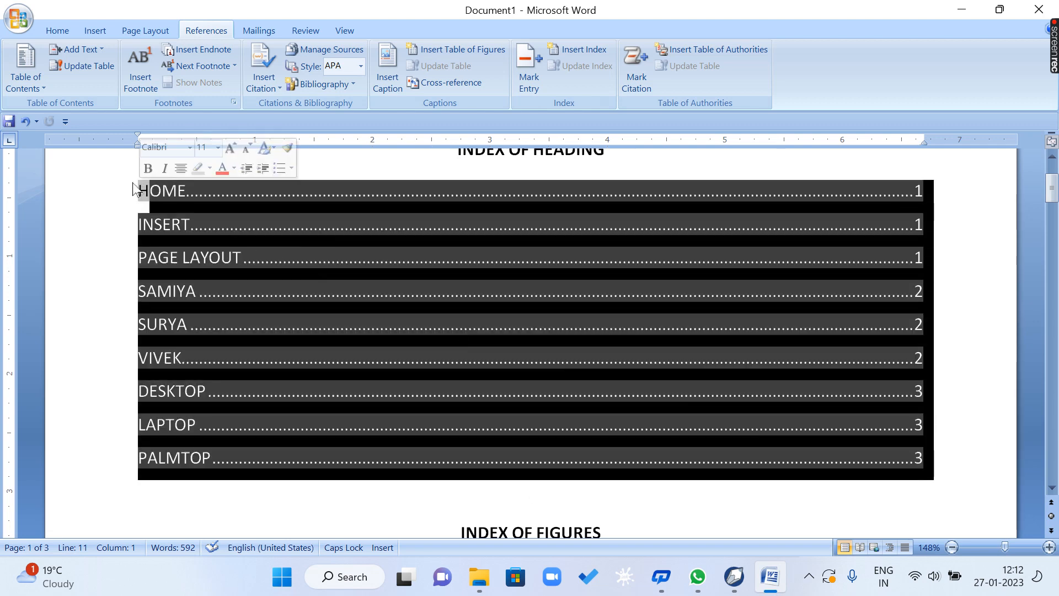
key(Delete)
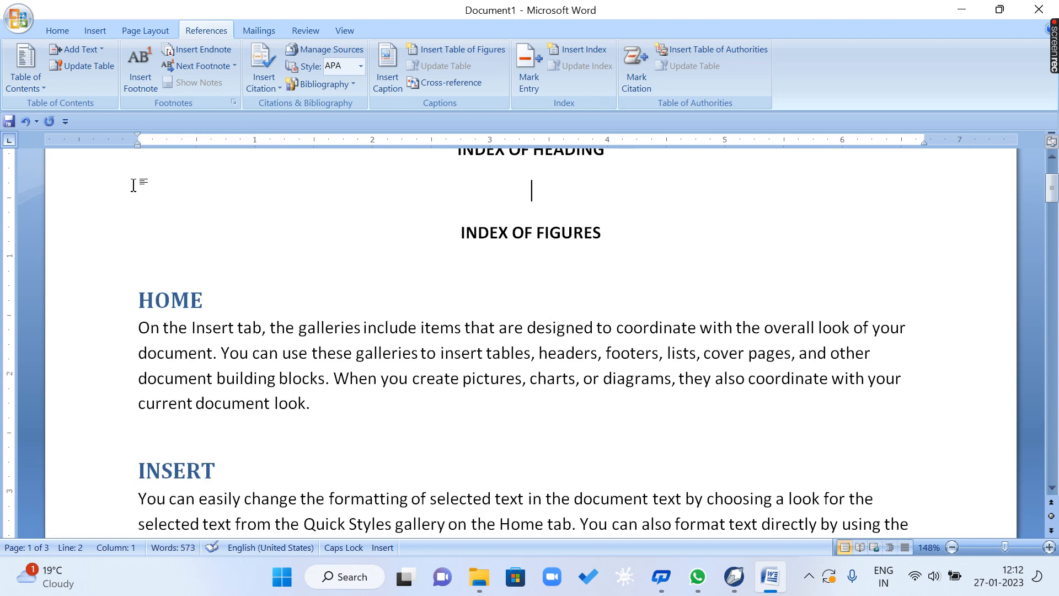
Open the custom table of contents settings and switch Show page numbers and Right align page numbers off and on to compare previews.
scroll(133, 185, up, 2)
click(26, 80)
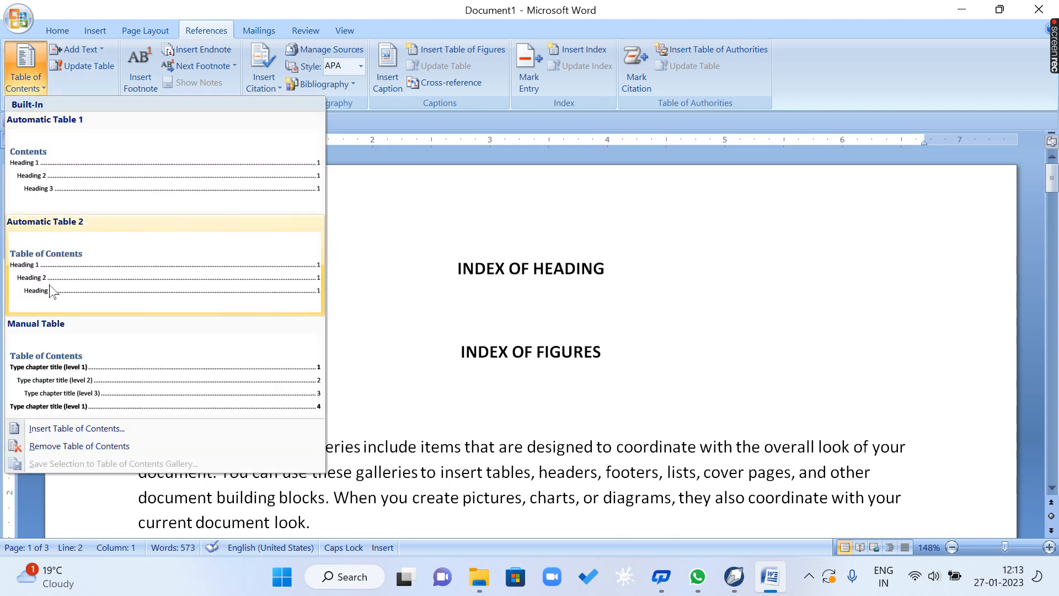
click(63, 428)
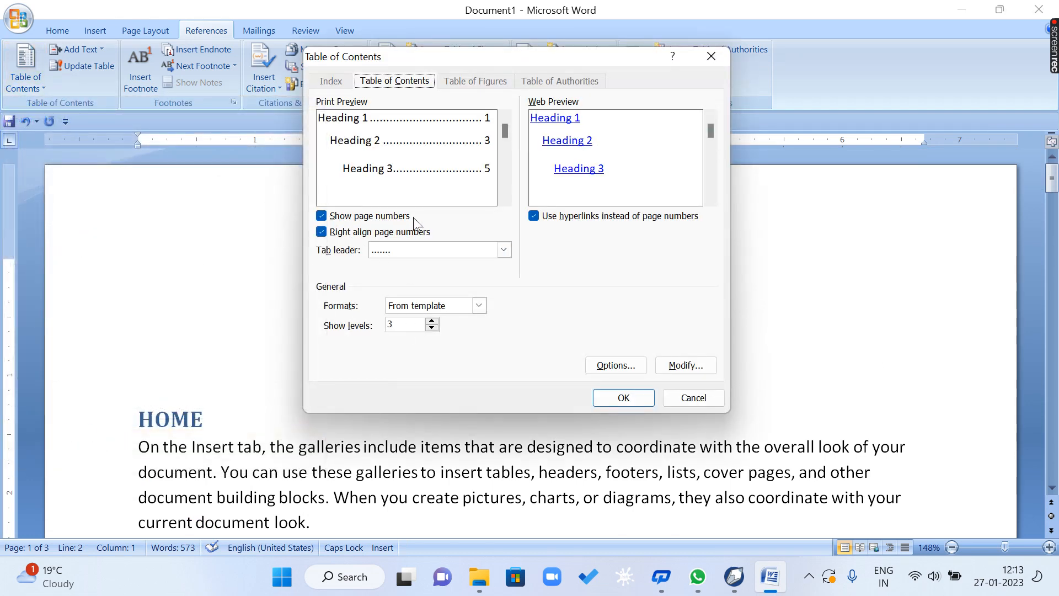
click(328, 219)
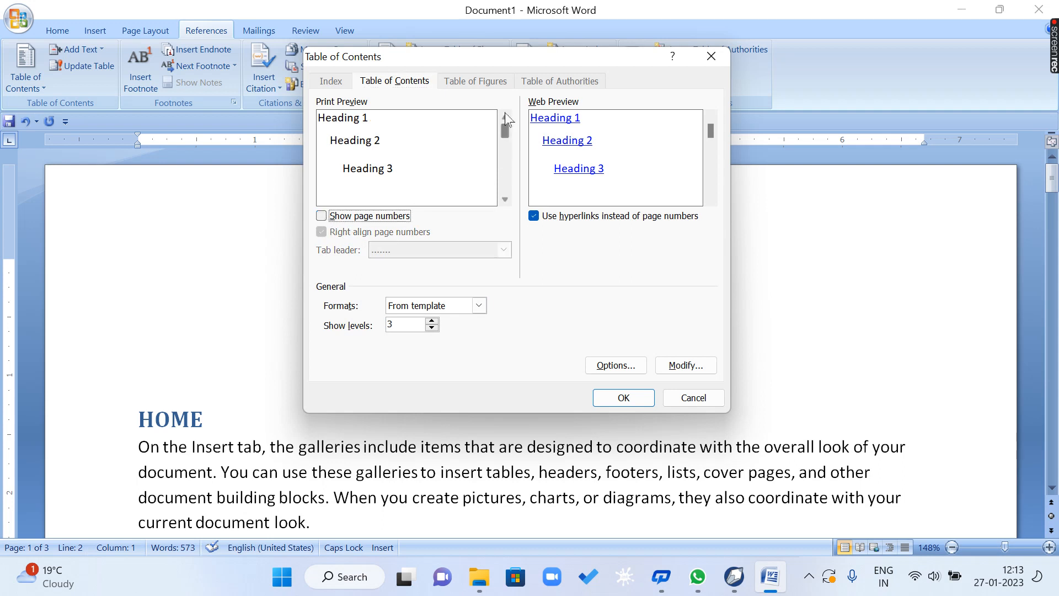
click(326, 216)
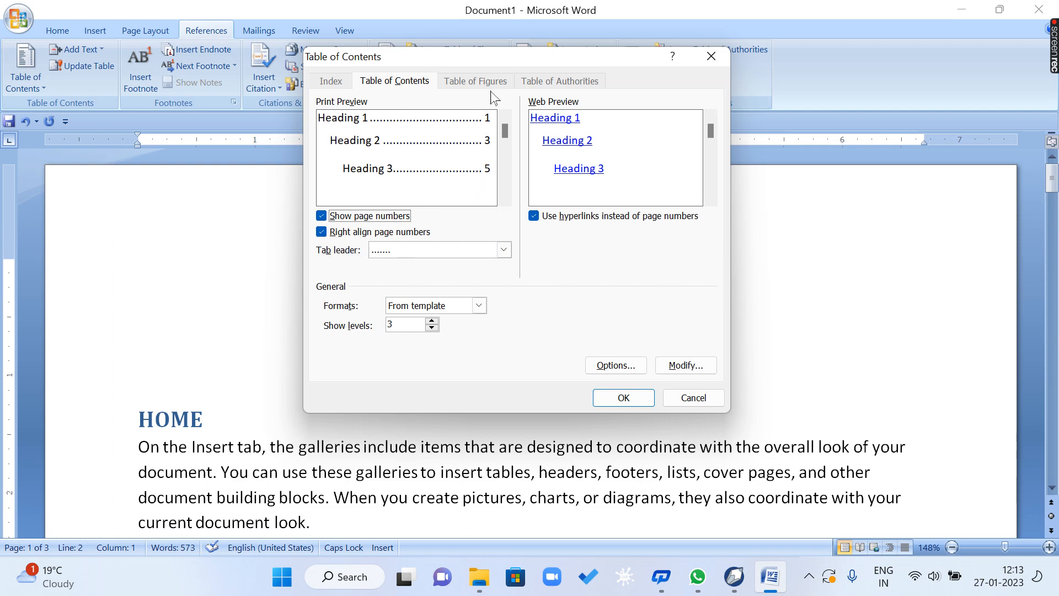
click(321, 233)
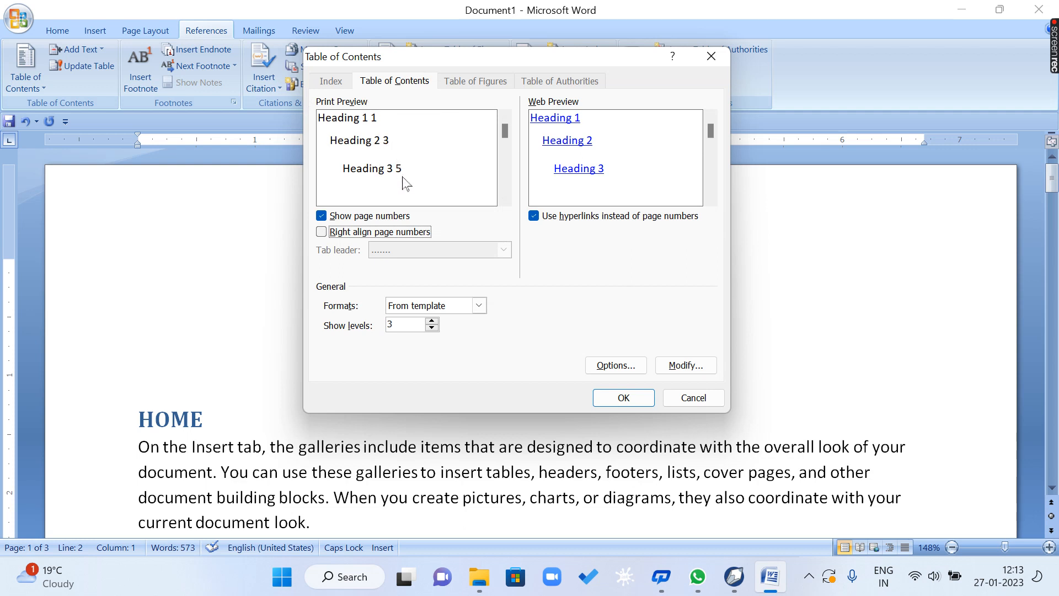
click(321, 232)
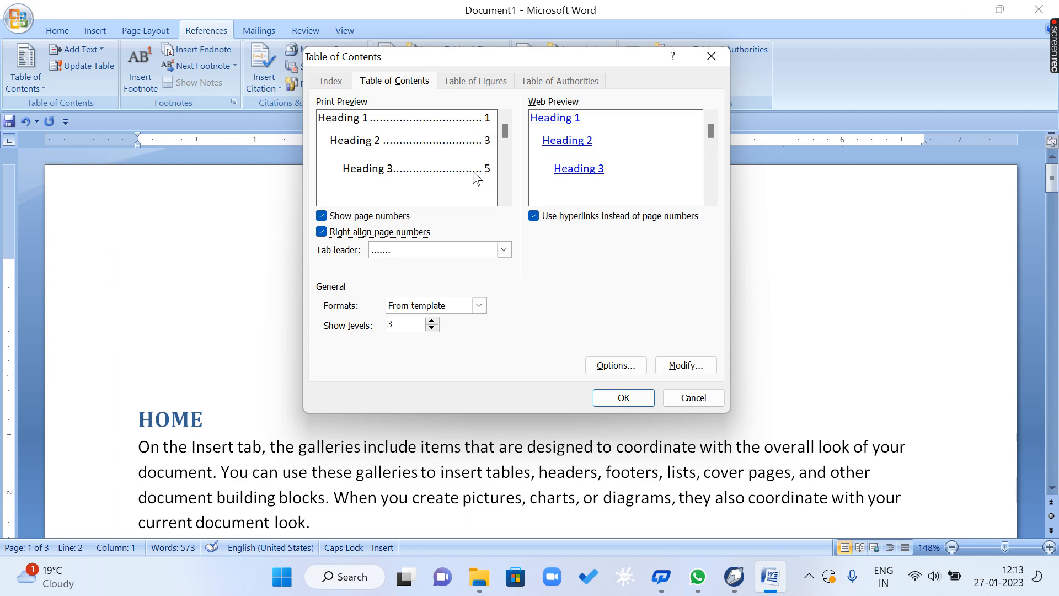
Try the dashed and underline tab leaders for the table of contents, and leave the settings without inserting it.
click(488, 248)
click(474, 286)
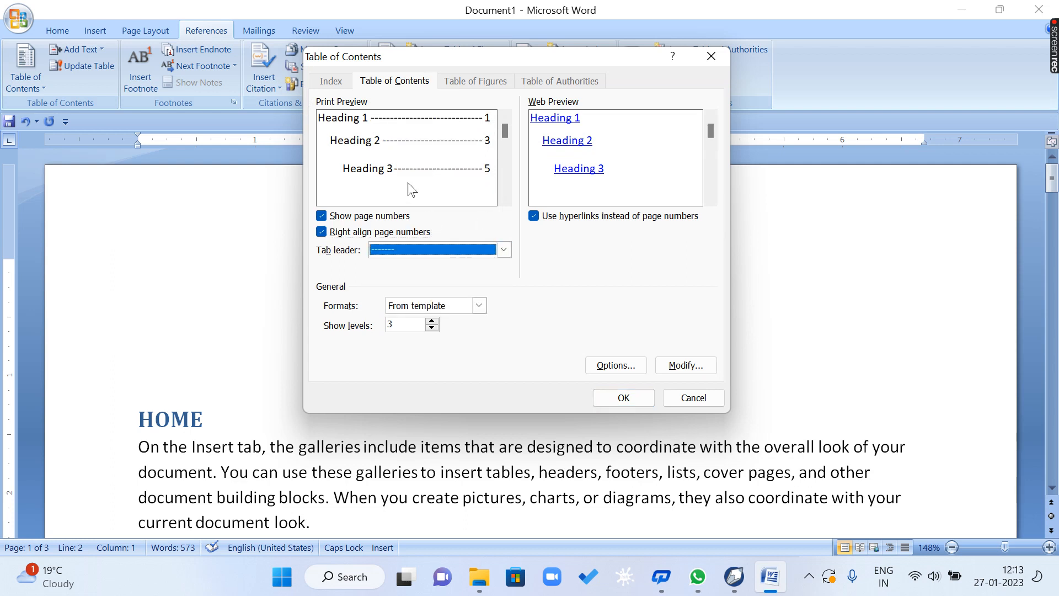
click(502, 250)
click(470, 298)
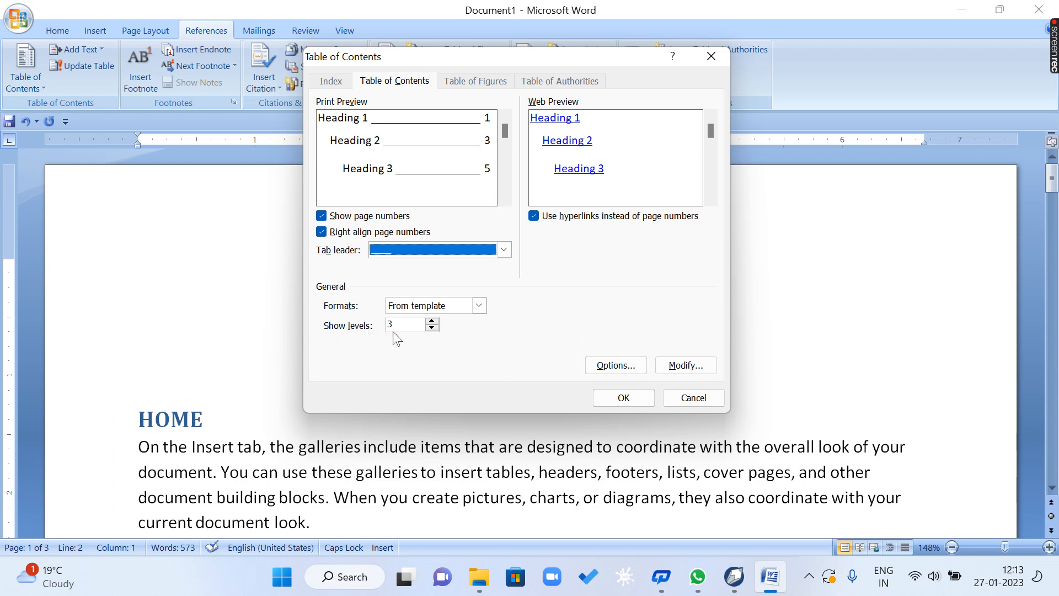
click(693, 397)
Check which heading style is applied to the HOME heading on page 1.
scroll(455, 405, down, 5)
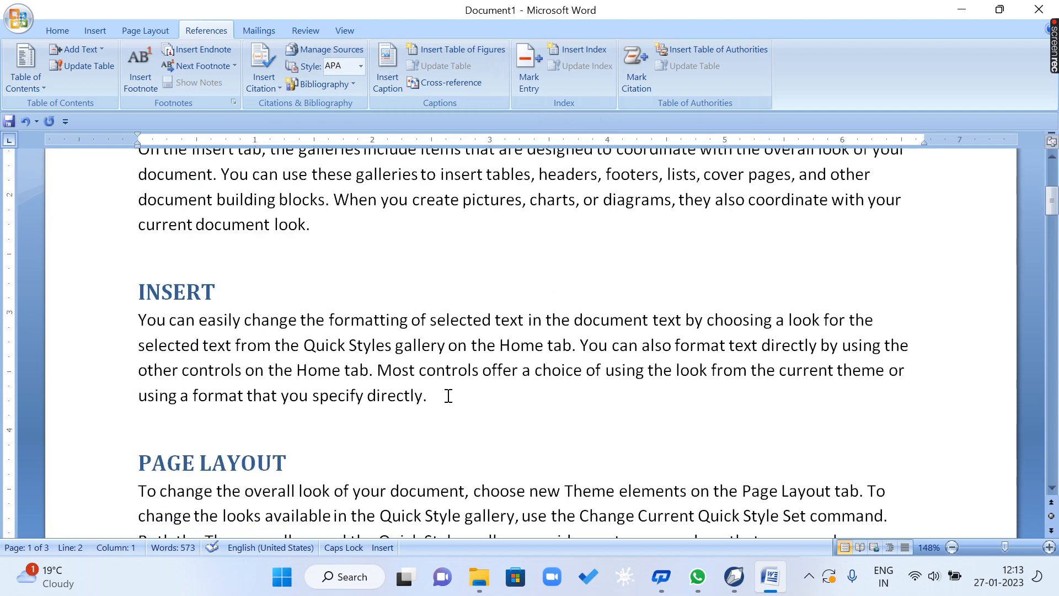
scroll(272, 298, up, 1)
scroll(183, 449, down, 1)
scroll(503, 391, up, 3)
click(58, 30)
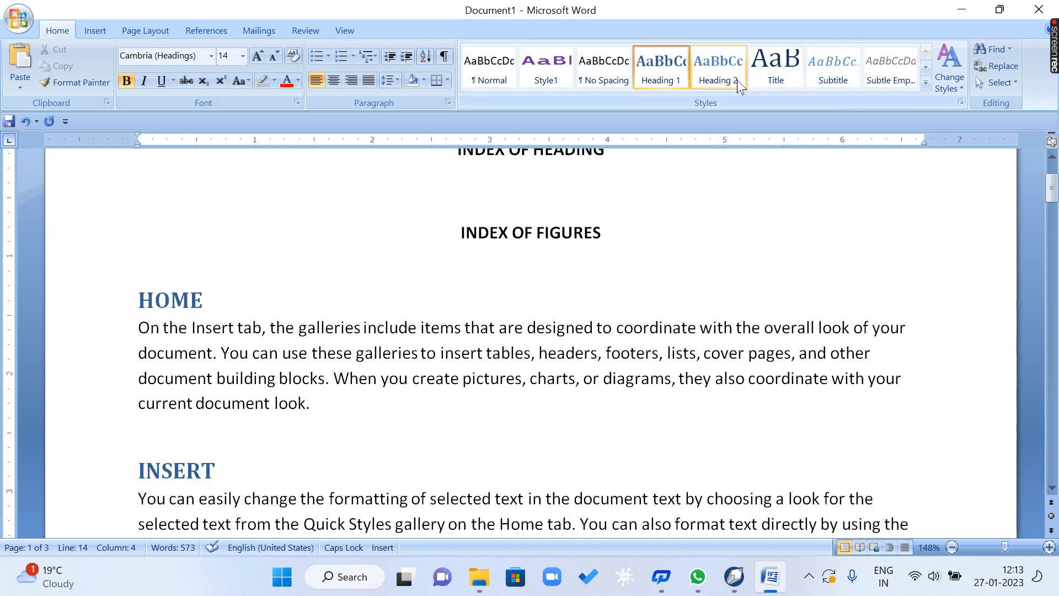
click(221, 303)
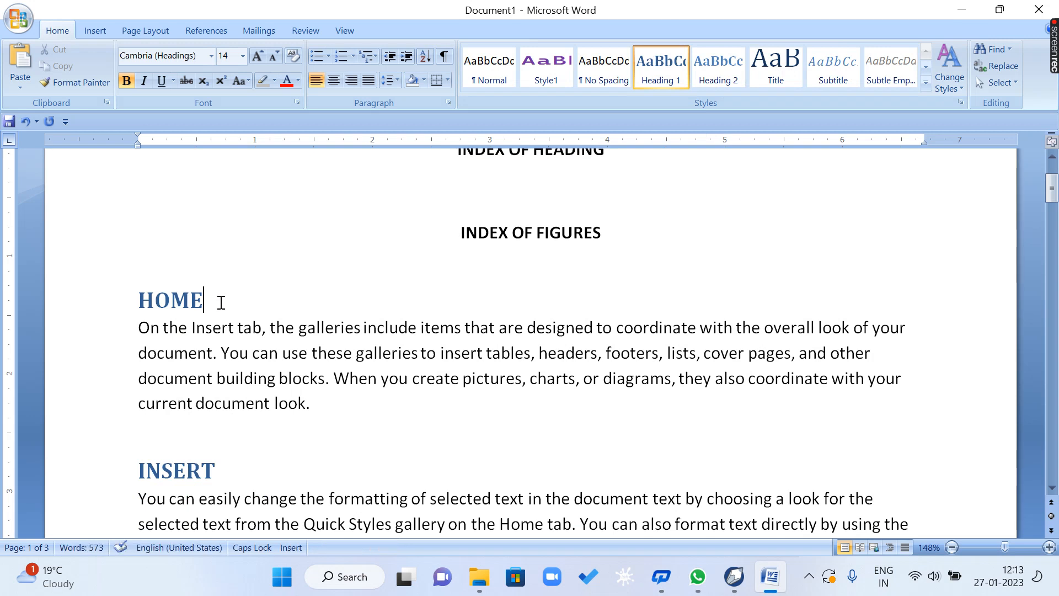
Review the Show levels option in the custom table of contents settings for the line below INDEX OF HEADING, without inserting a table.
click(555, 193)
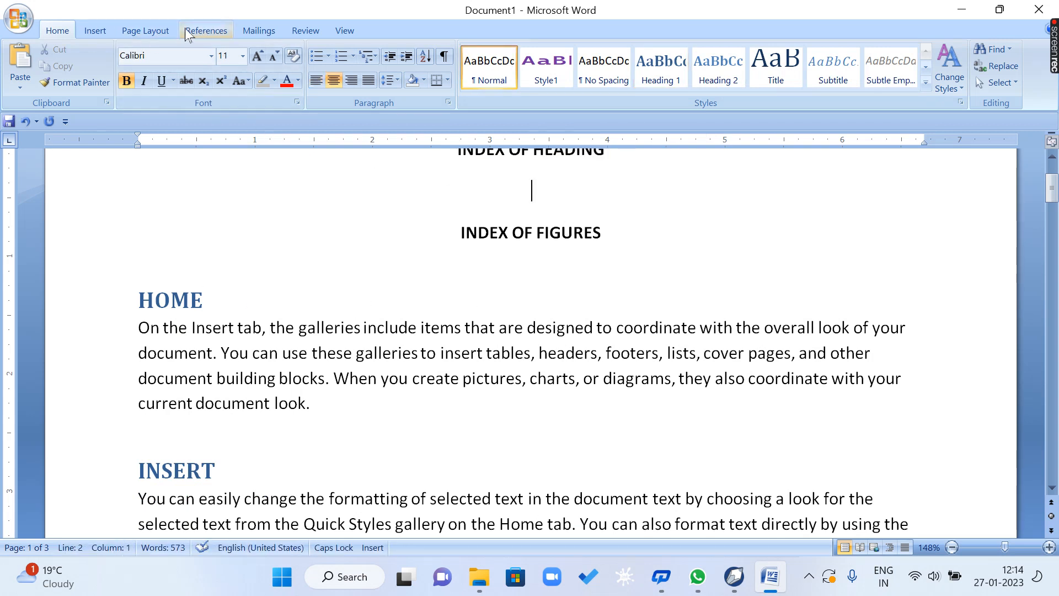
click(205, 30)
click(27, 83)
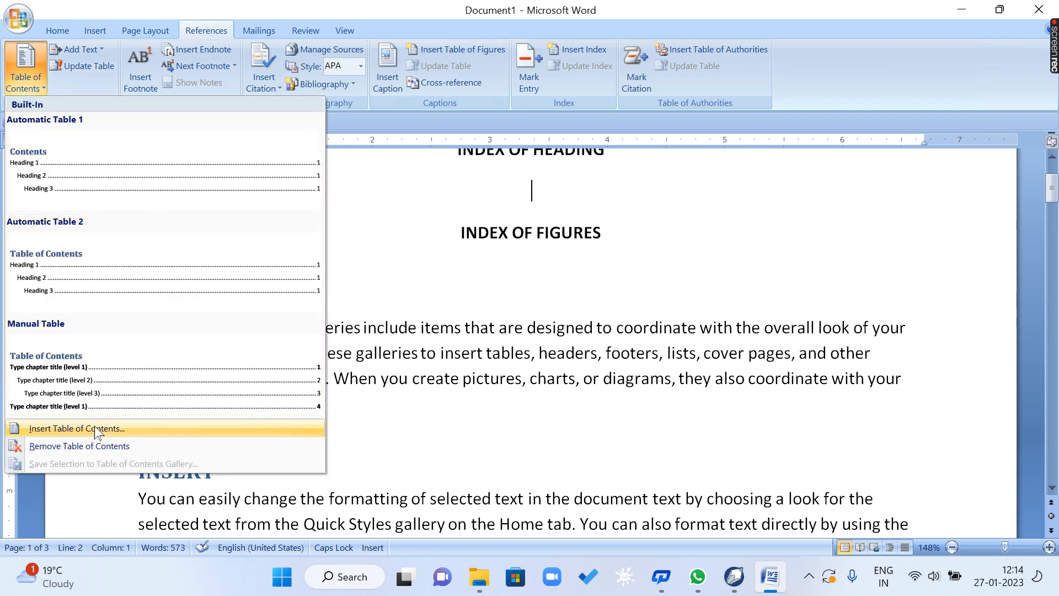
click(97, 430)
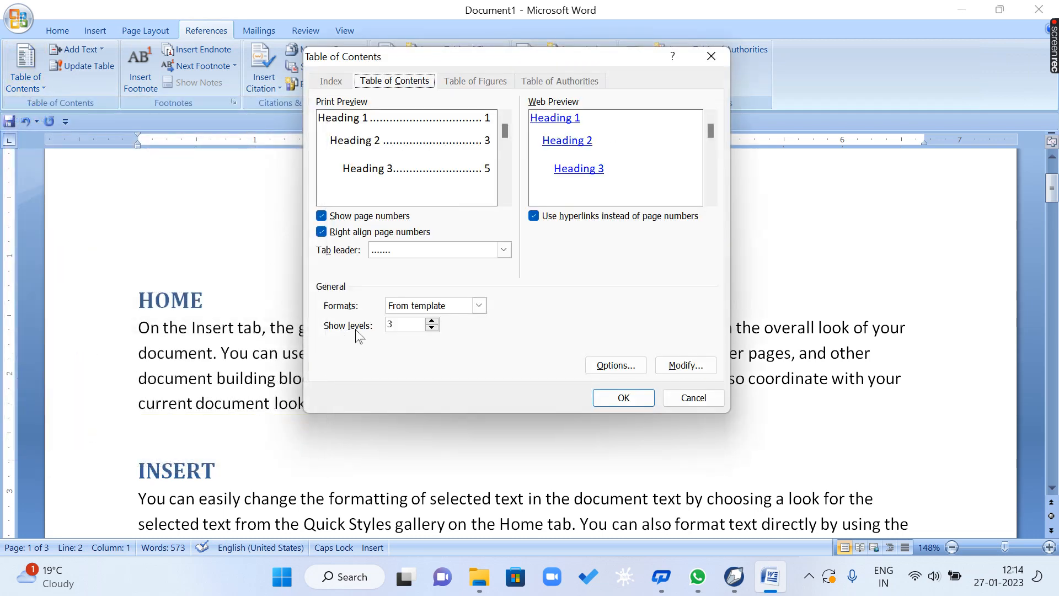
click(408, 325)
click(686, 398)
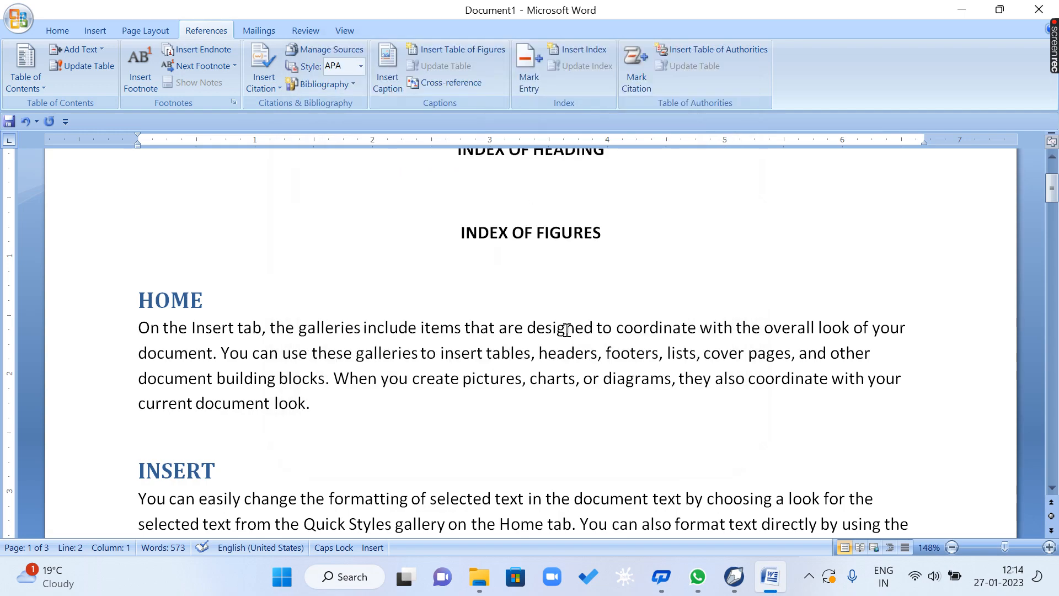
Start a new page after the PALMTOP paragraph and fill it with sample text generated by =RAND().
scroll(566, 320, down, 20)
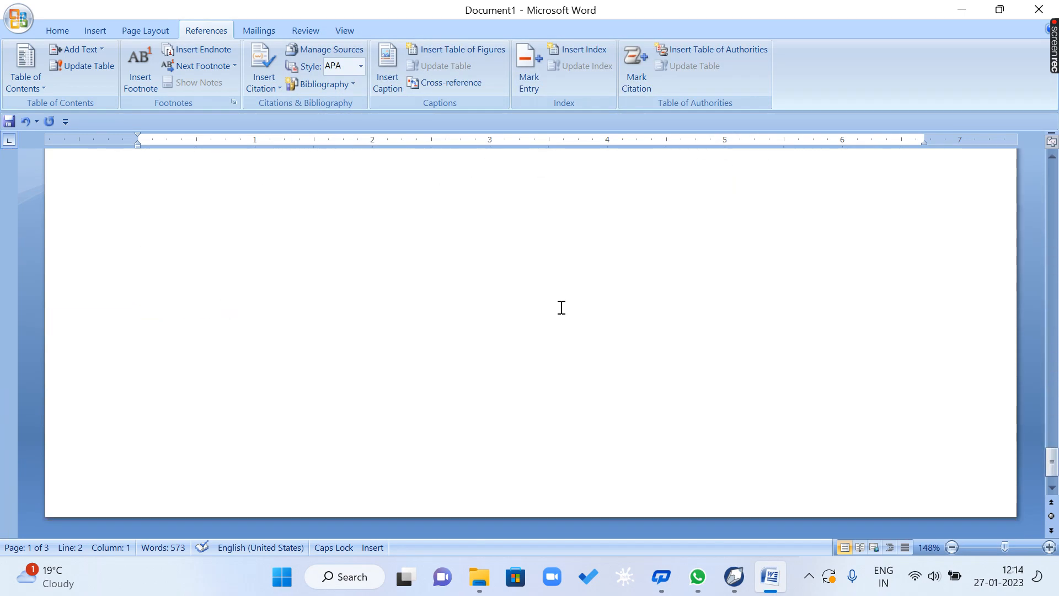
scroll(562, 303, up, 5)
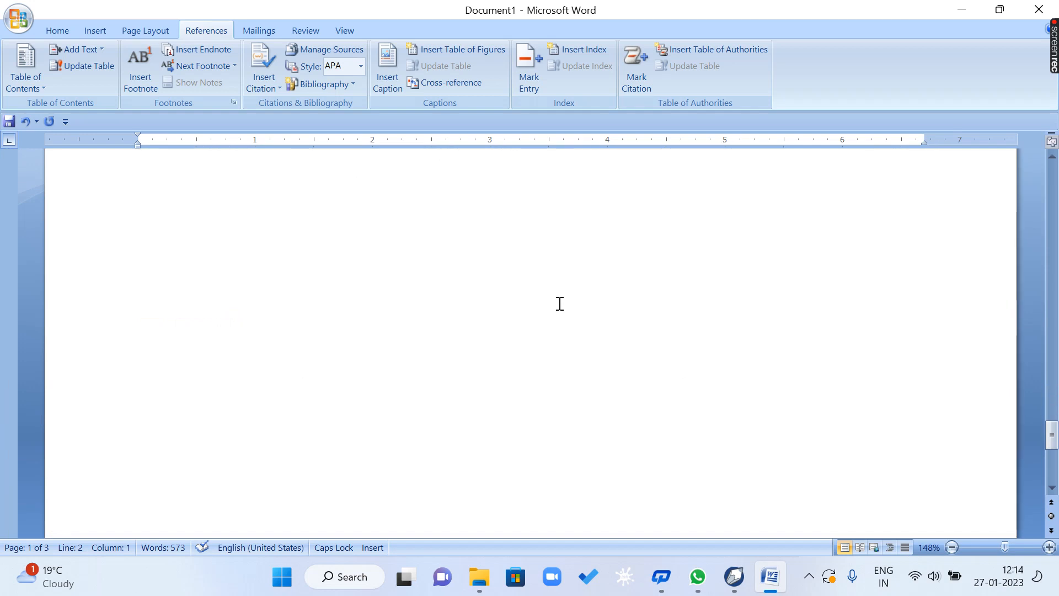
click(805, 297)
key(Return)
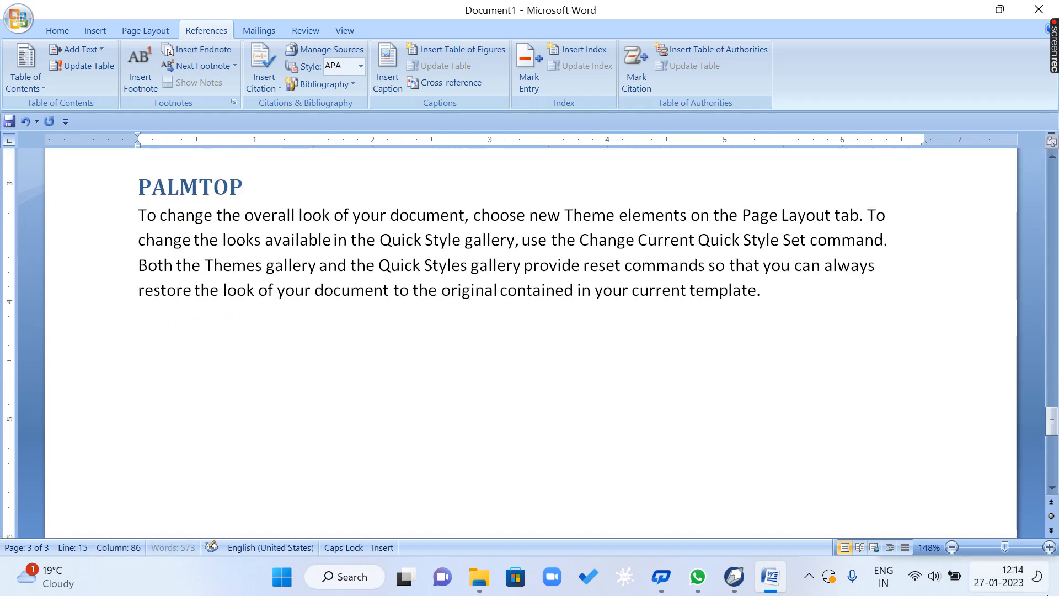
key(ctrl+Return)
text(=RAN)
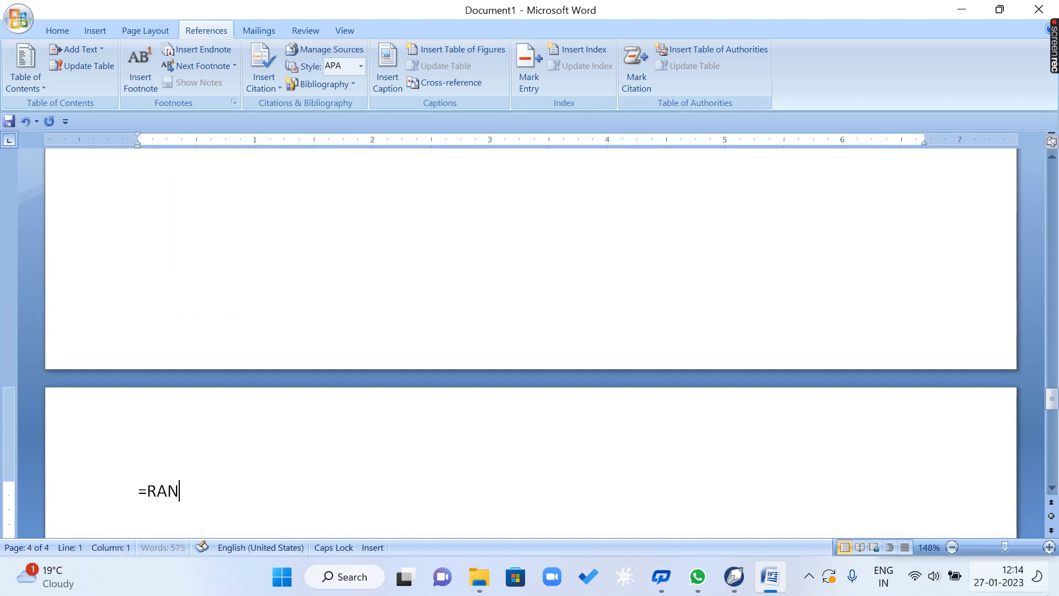
text(D*()
key(BackSpace)
key(BackSpace)
text(())
key(Return)
Add a line with the heading text A above the first paragraph on page 4.
key(Up)
key(Up)
key(Up)
key(Up)
key(Up)
key(Up)
key(Up)
key(Up)
key(Up)
key(Up)
key(Up)
key(Up)
key(Up)
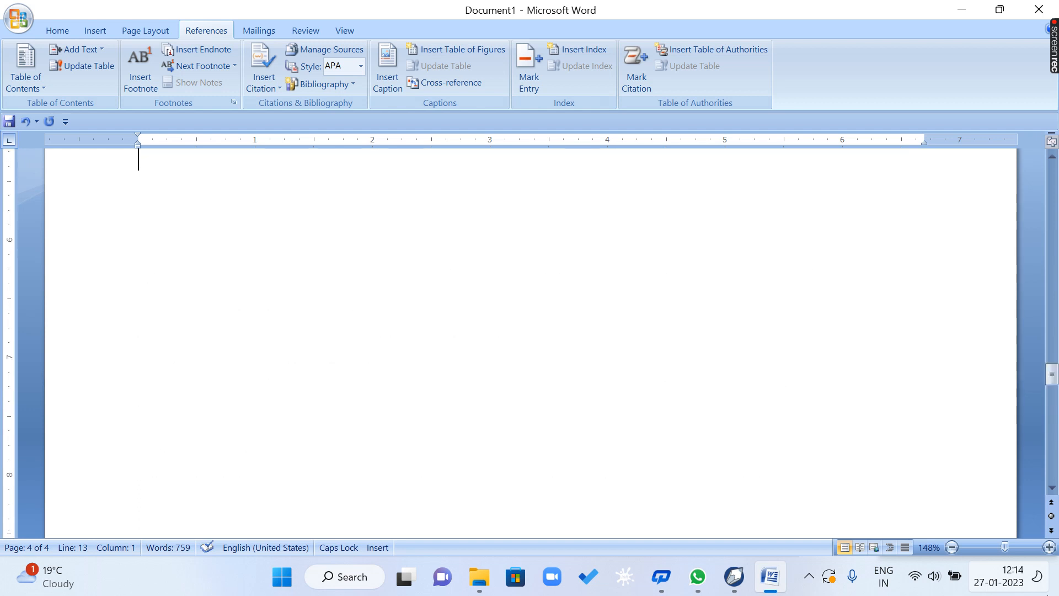
key(Down)
key(Down)
key(Down)
key(Down)
key(Down)
key(Down)
key(Down)
key(Down)
key(Down)
key(Down)
key(Down)
key(Down)
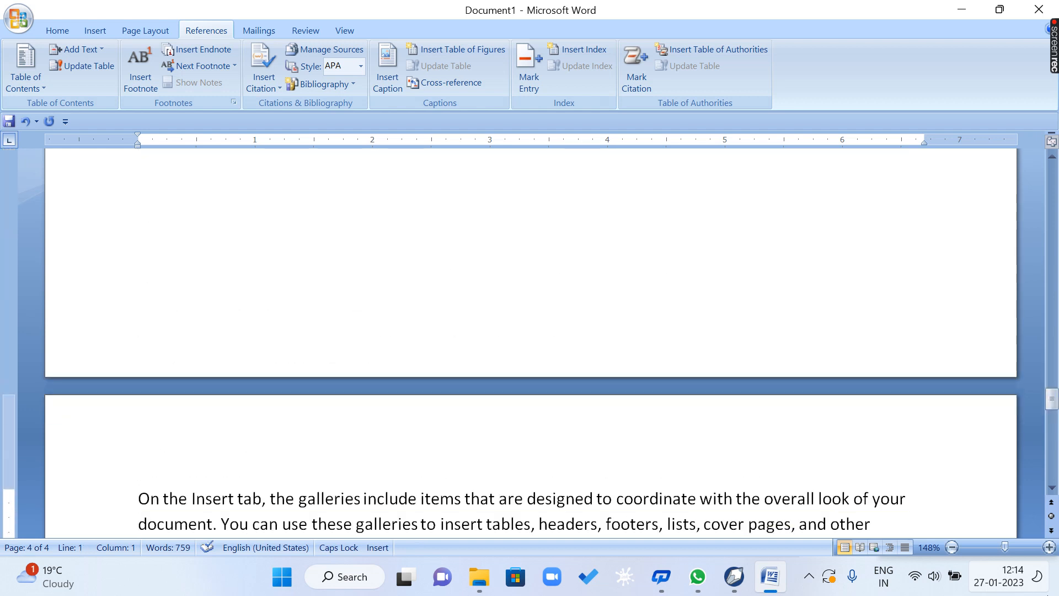
text(A)
key(Return)
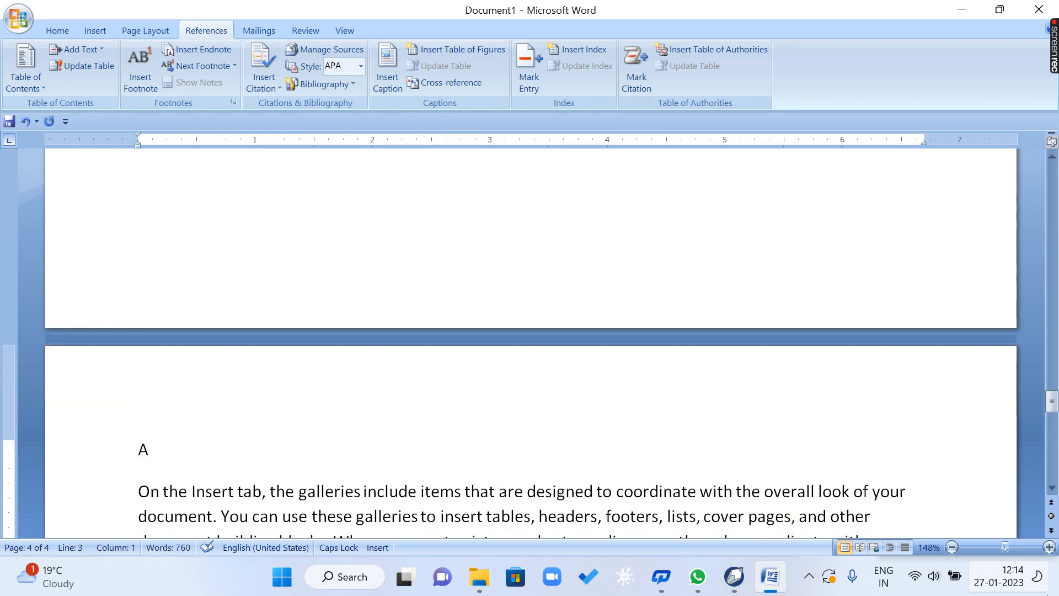
Insert the letters B, C and D, each followed by a paragraph break, at successive line ends of page 4's first paragraph.
text(B)
key(Return)
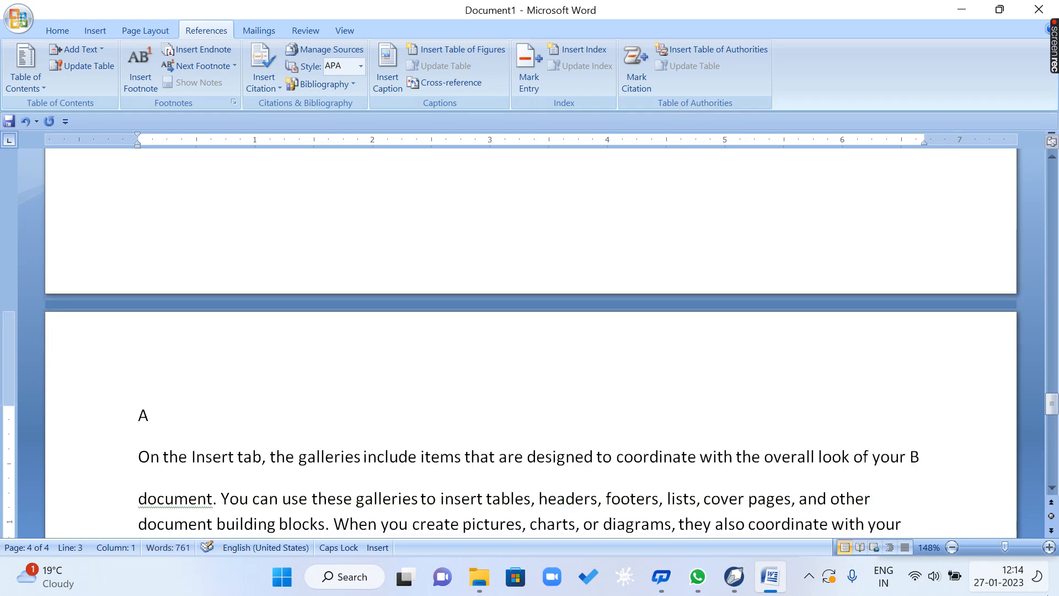
key(Down)
text(C)
key(Return)
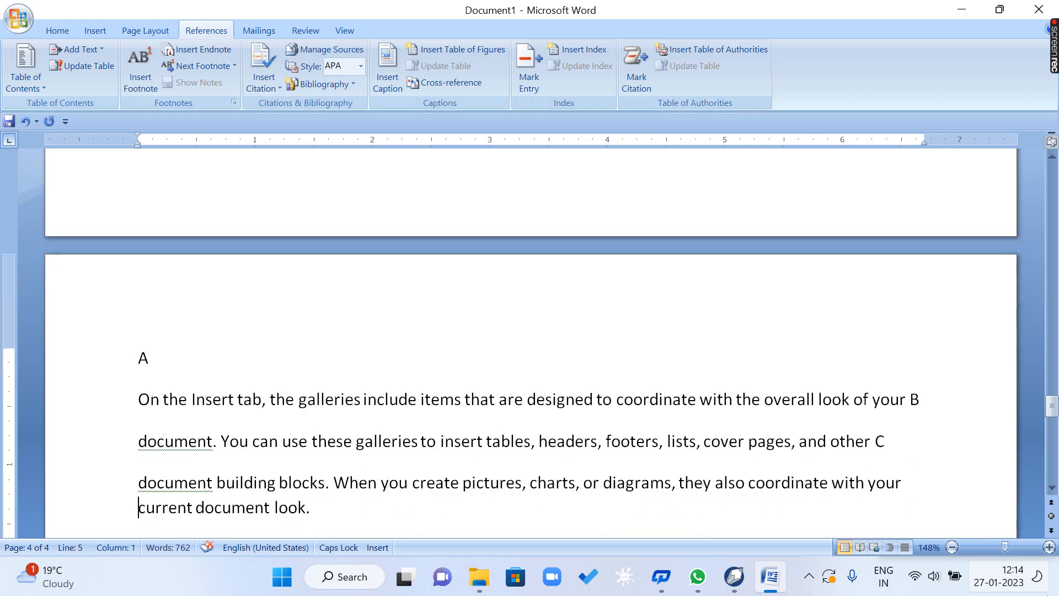
text(D)
key(Return)
key(Down)
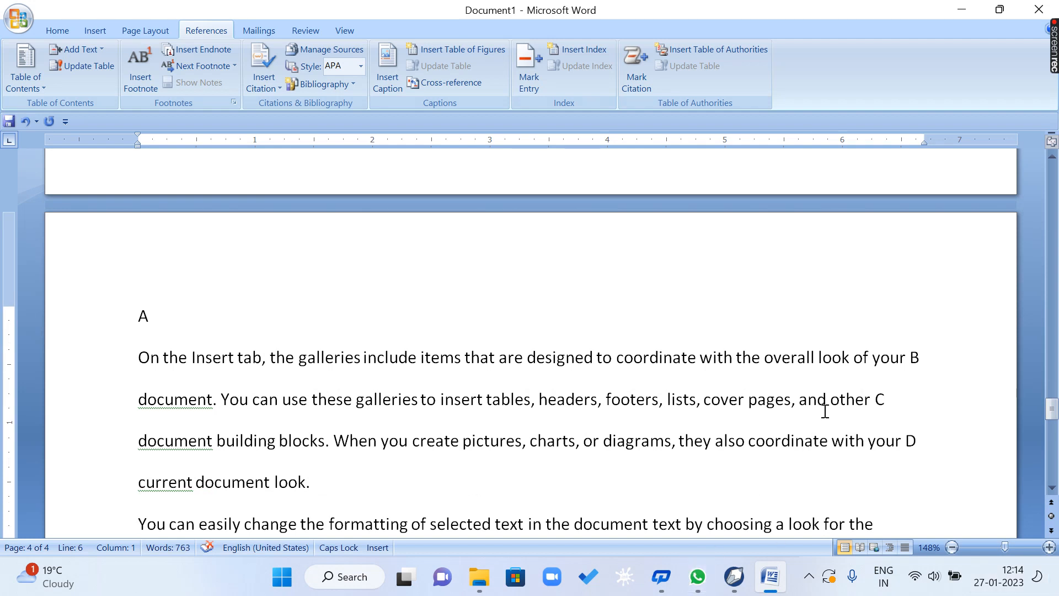
Move the letters B, C and D on page 4 onto their own separate lines.
click(911, 354)
key(Return)
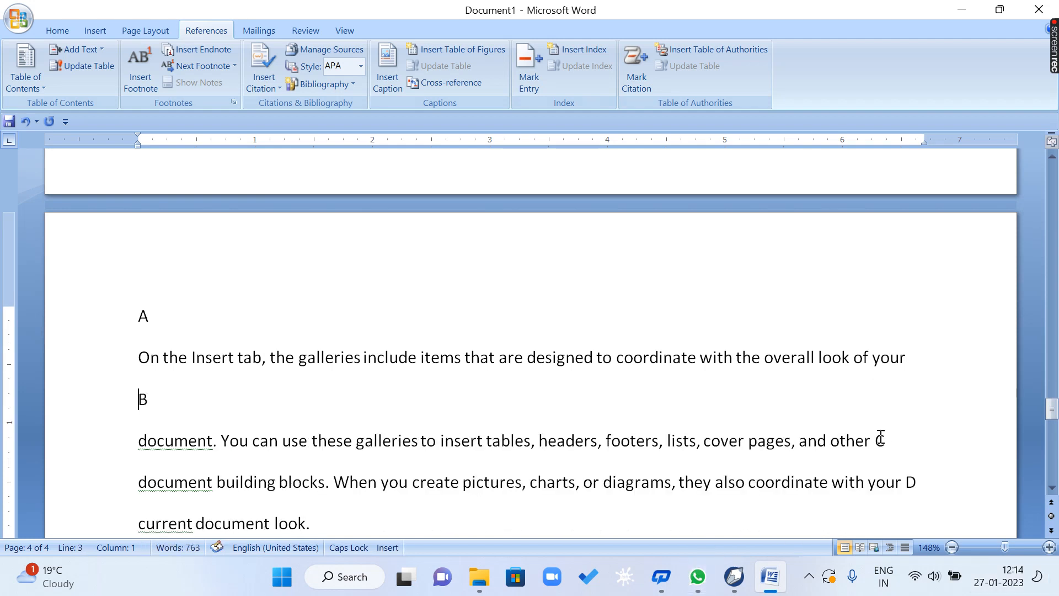
click(877, 439)
key(Return)
click(909, 523)
key(Return)
scroll(548, 442, down, 4)
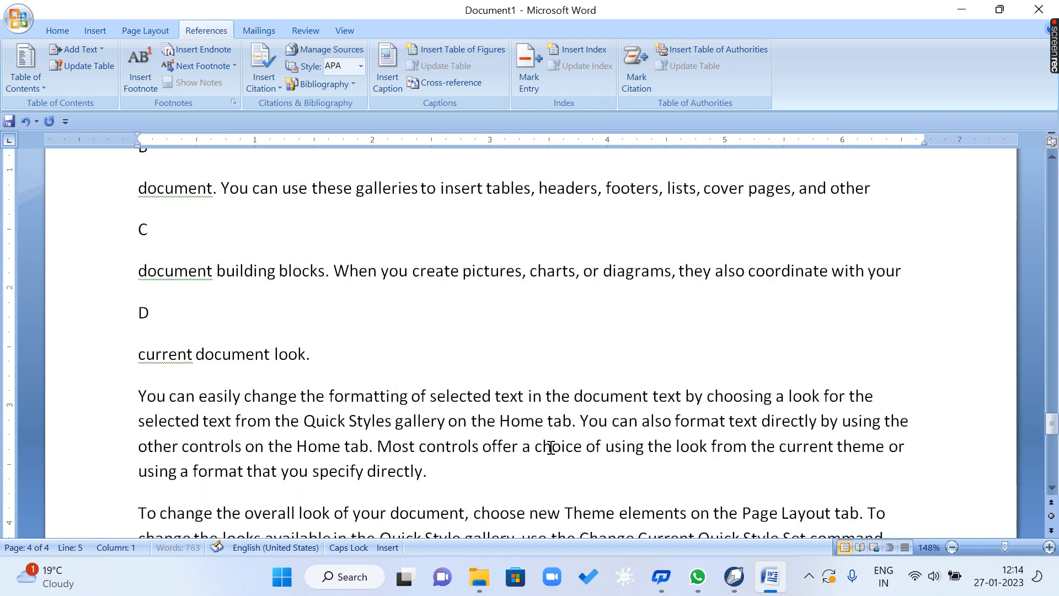
Insert a line with the letter E above the paragraph beginning "You can easily change the formatting" on page 4.
click(137, 321)
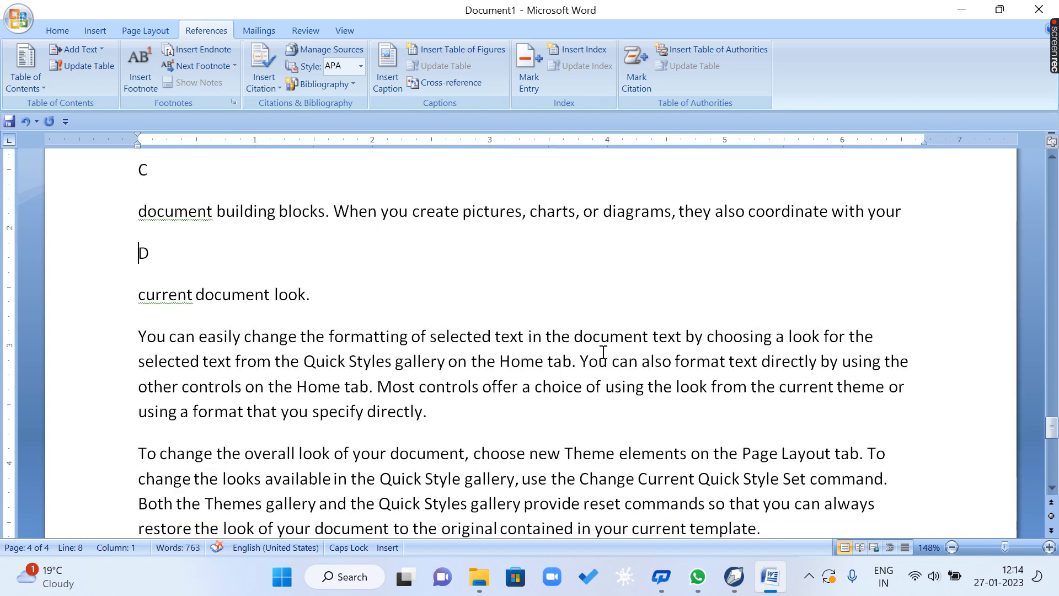
key(Return)
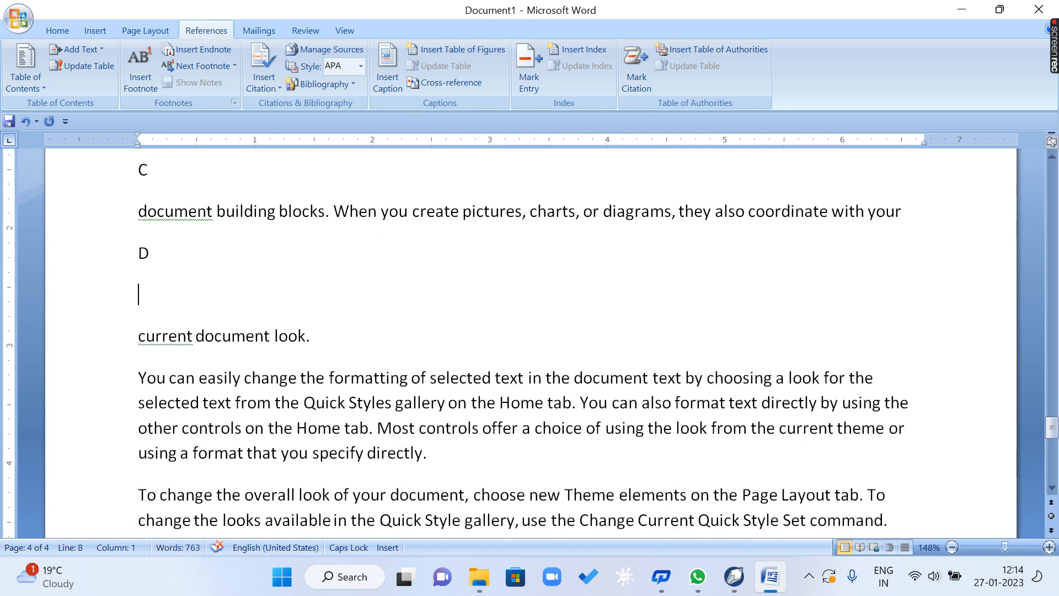
key(BackSpace)
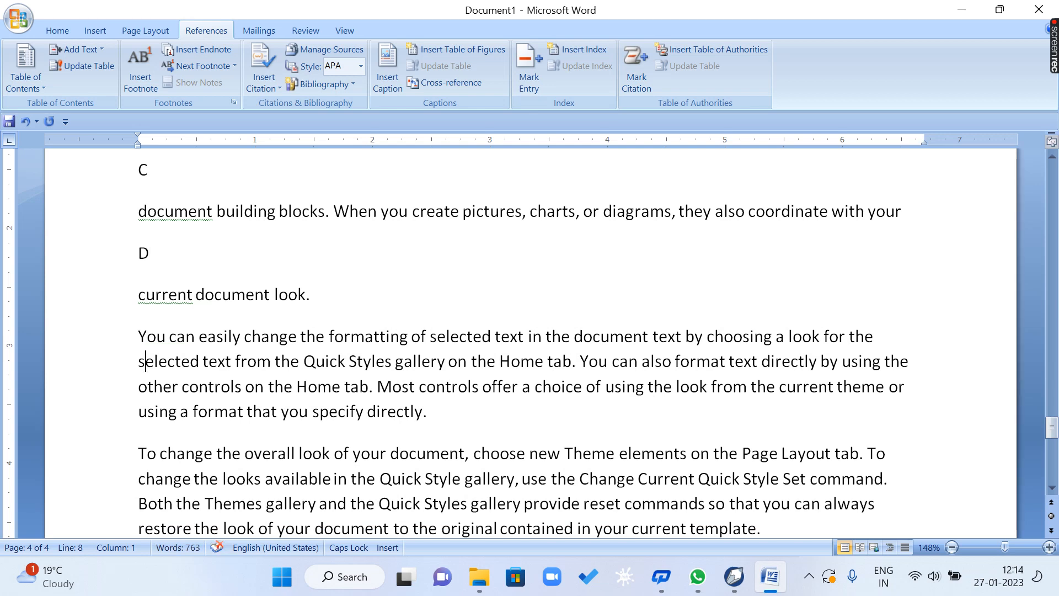
text(E)
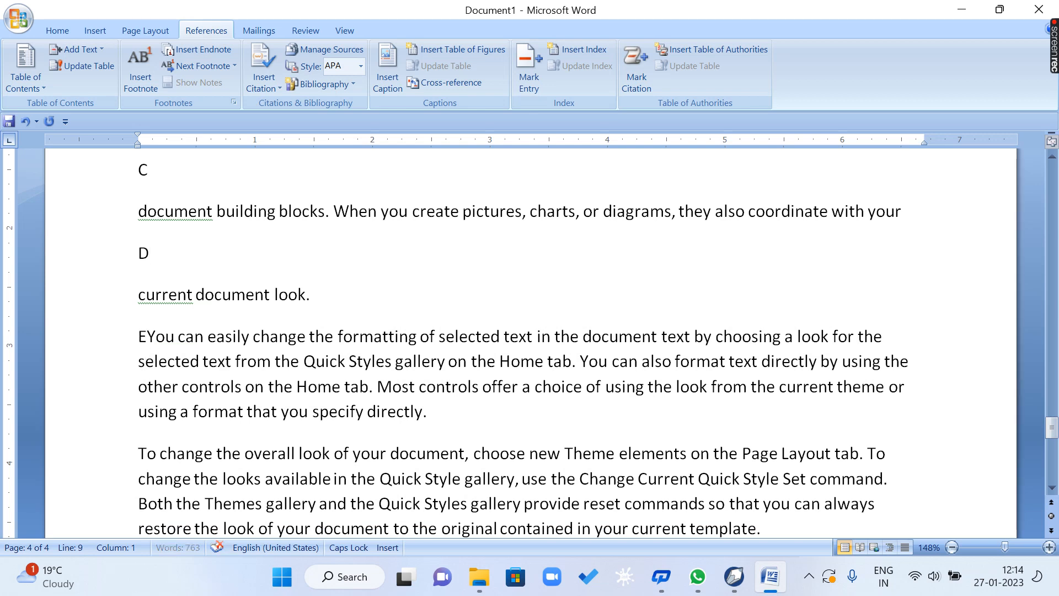
key(Return)
Break the paragraph before "selected text from the Quick Styles gallery" and put the letter F on its own line there.
key(Down)
key(Return)
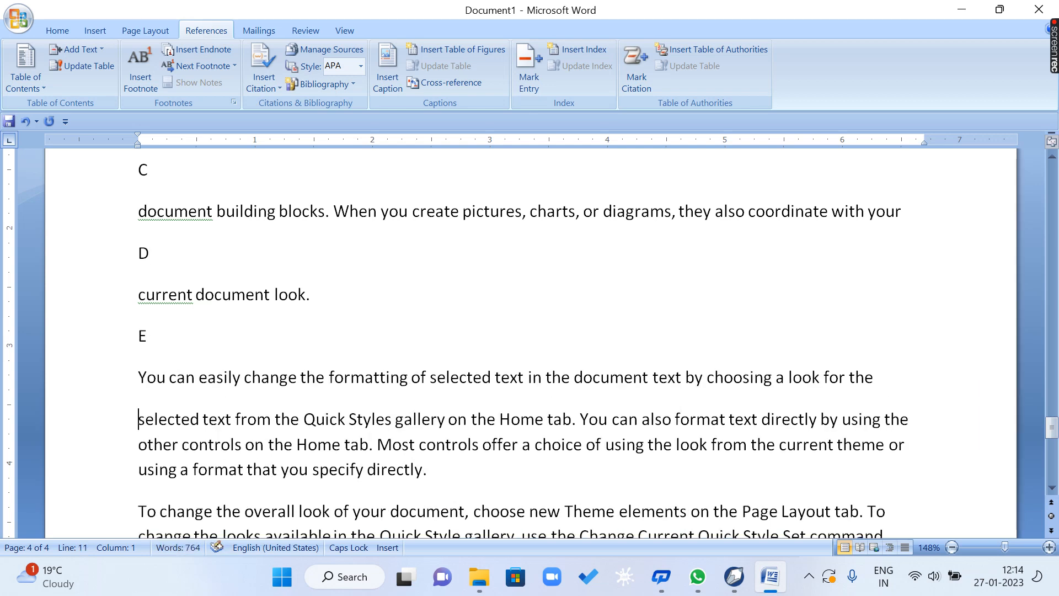
text(F)
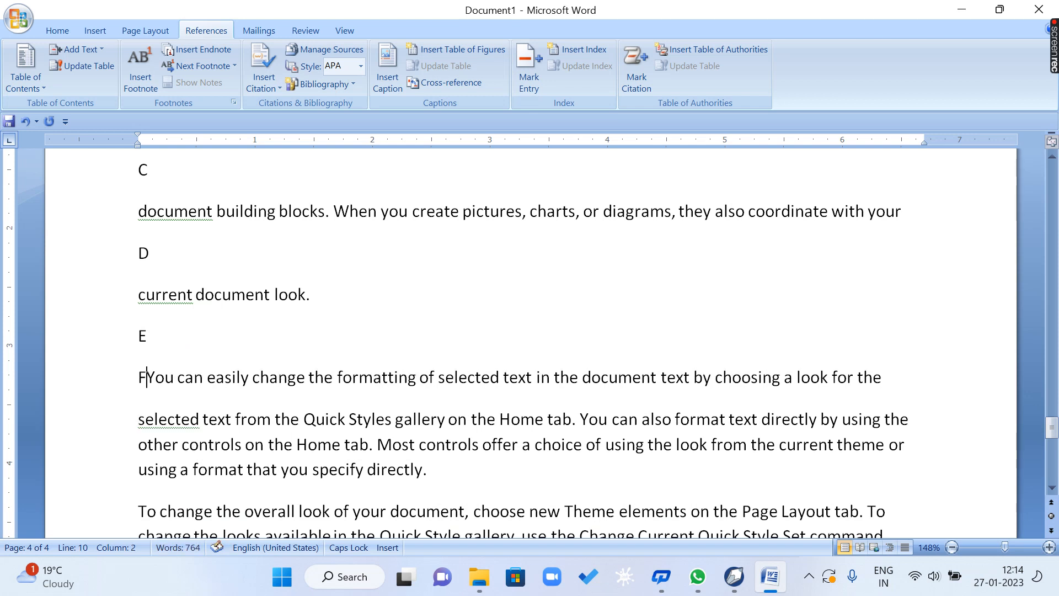
key(BackSpace)
key(Down)
text(F)
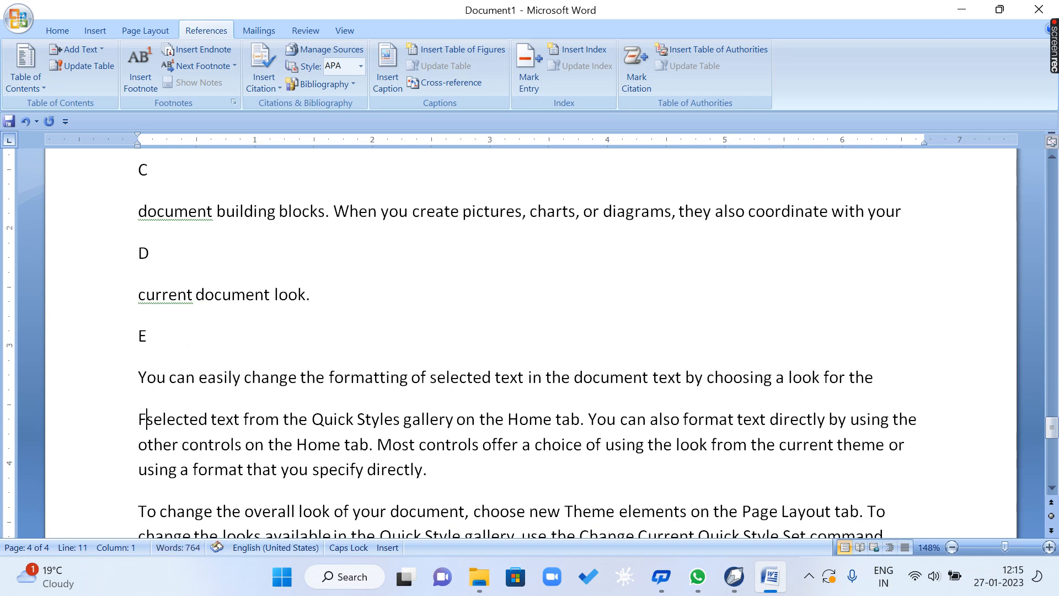
key(Return)
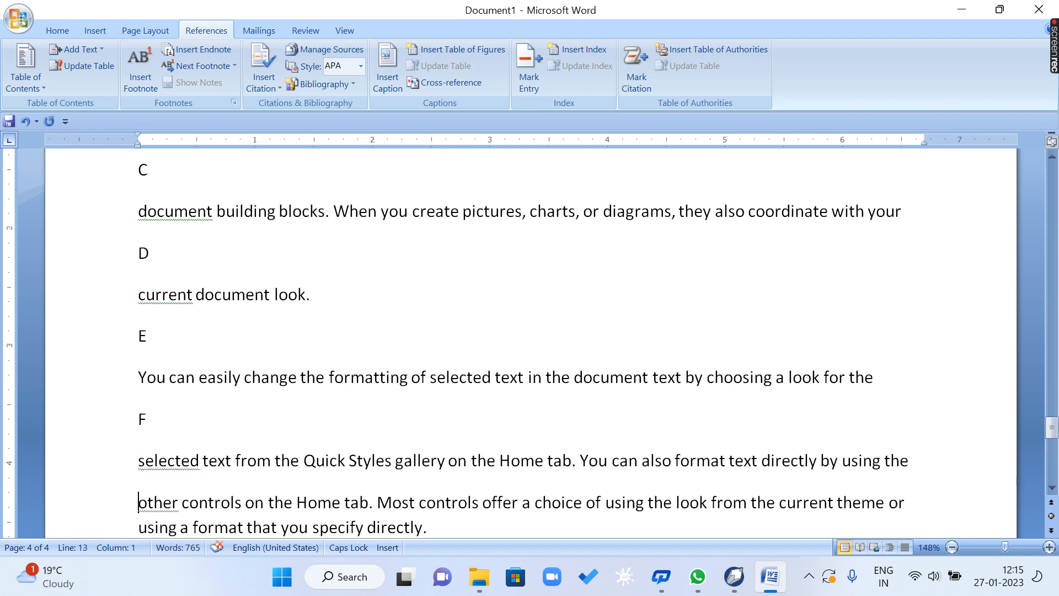
Add the letters G and H on separate lines above "other controls" and start a new paragraph at "using a format".
text(G)
key(Return)
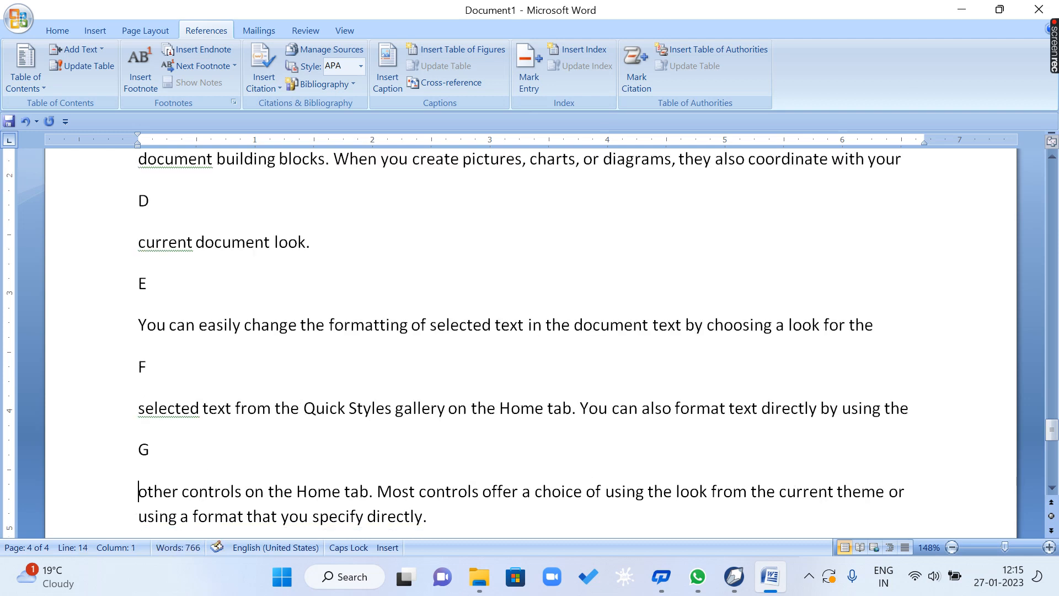
key(Return)
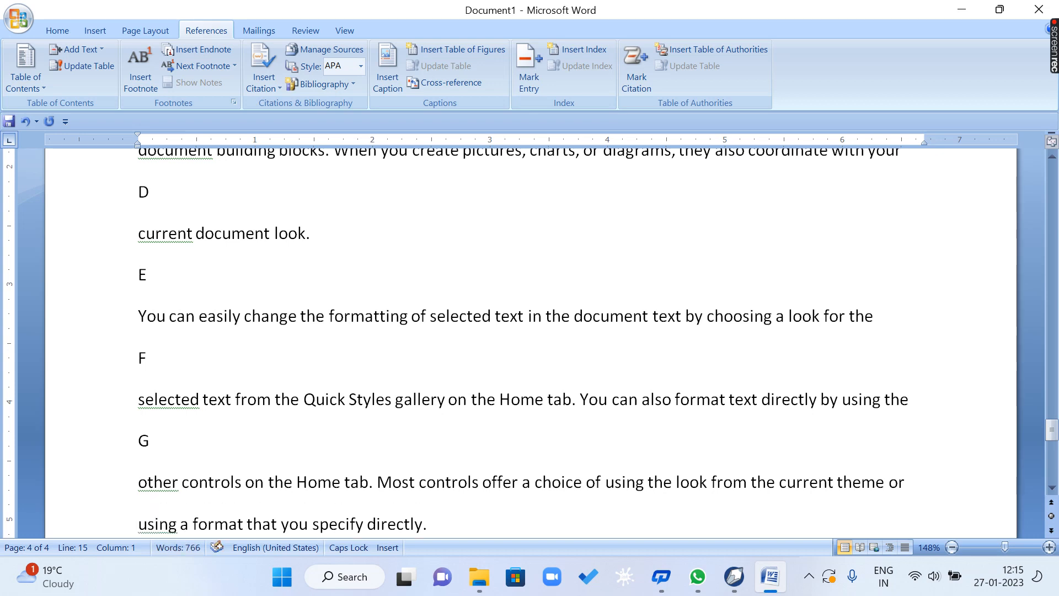
text(H)
key(Return)
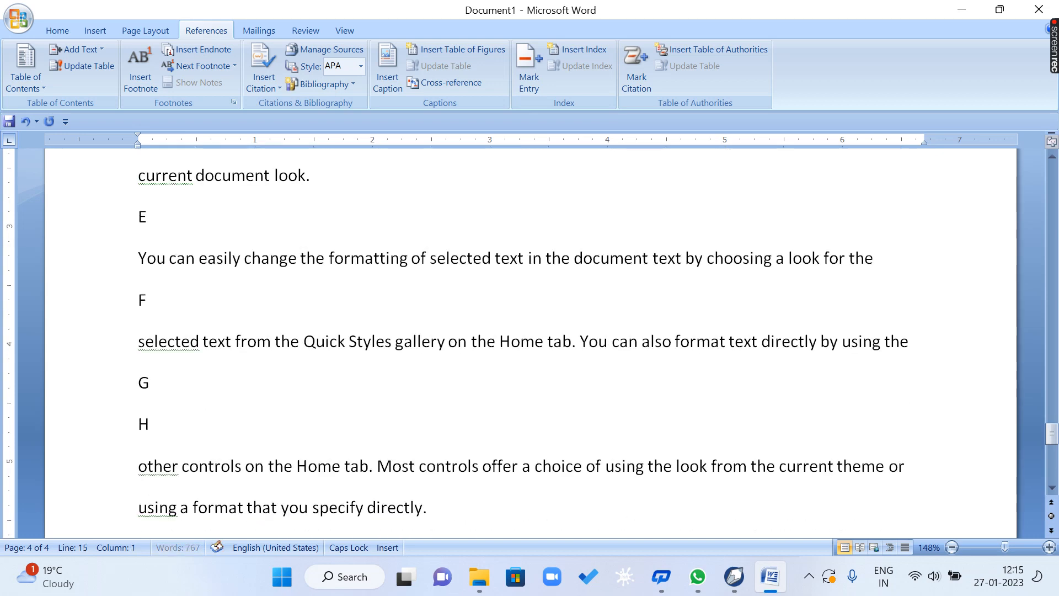
Put the letter I on its own line above "using a format that you specify directly".
key(Return)
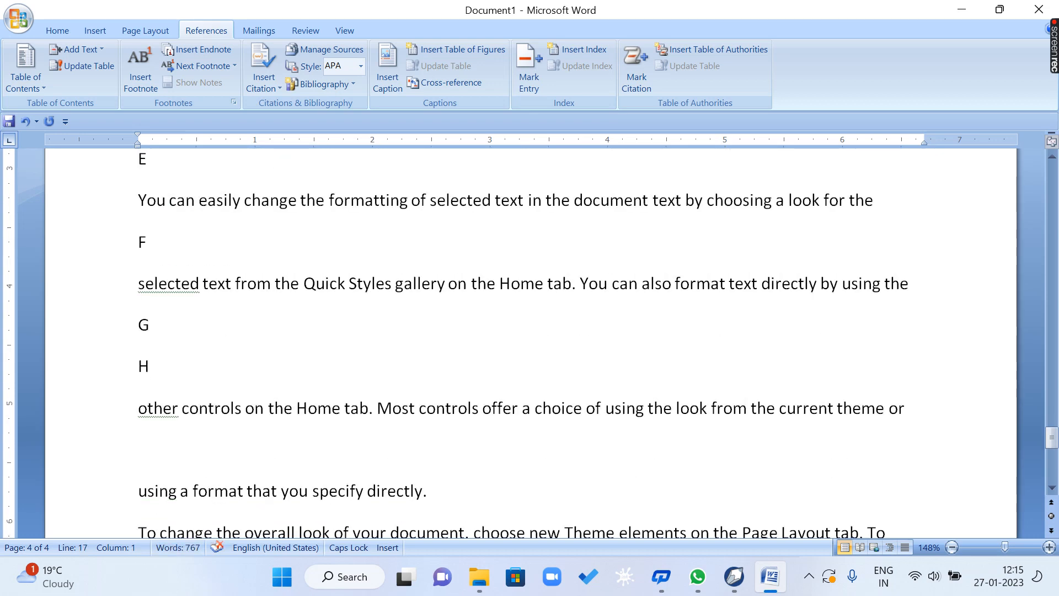
text(I)
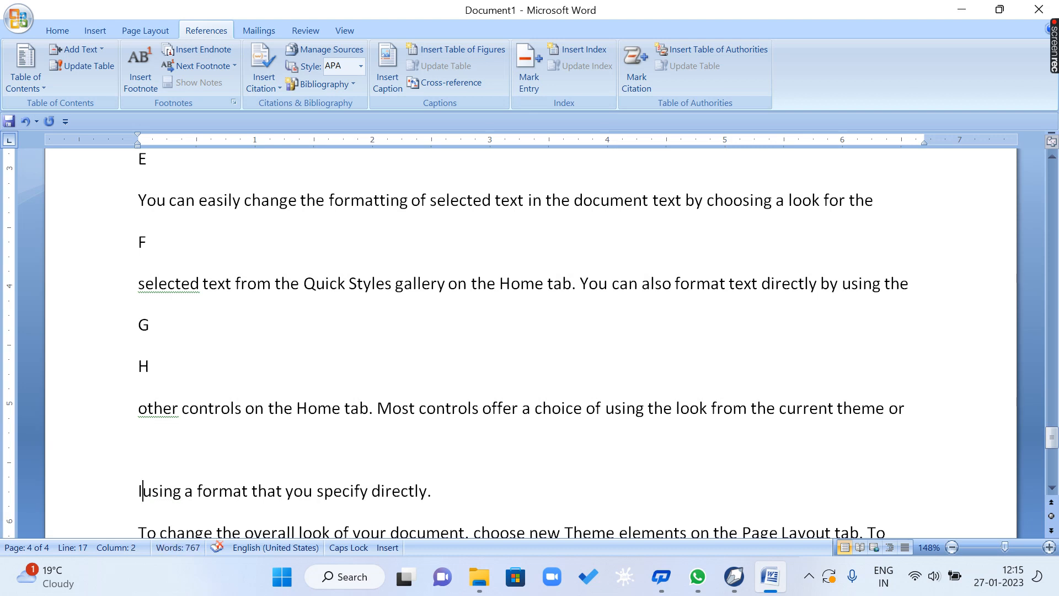
key(BackSpace)
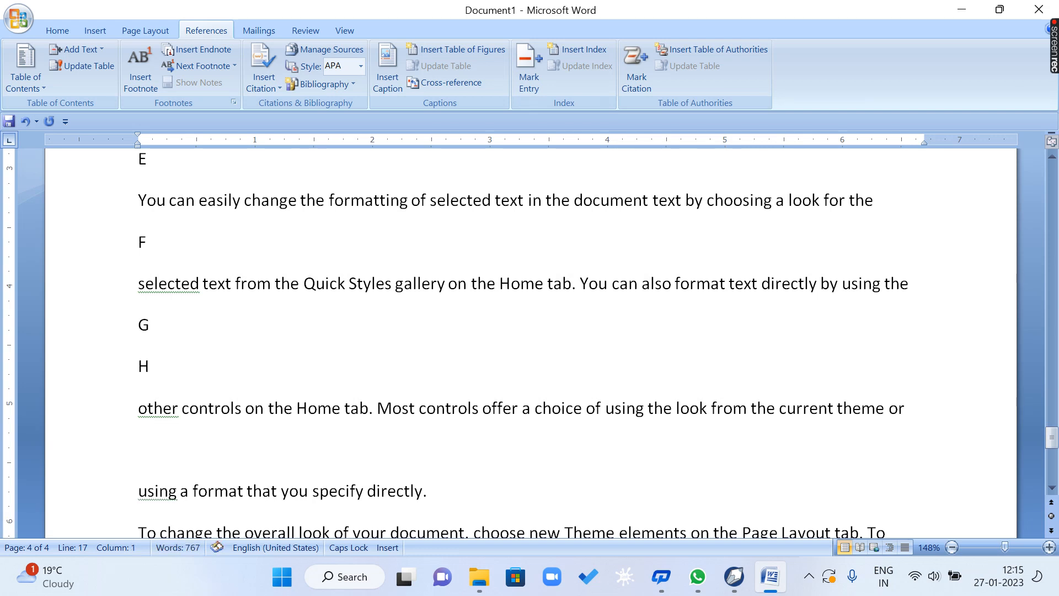
key(BackSpace)
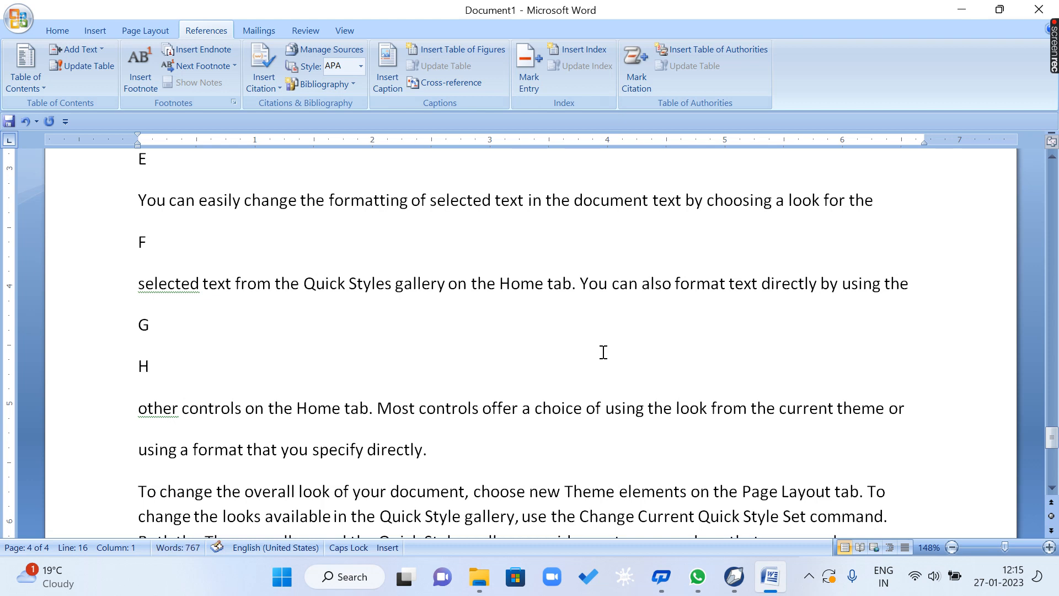
key(Return)
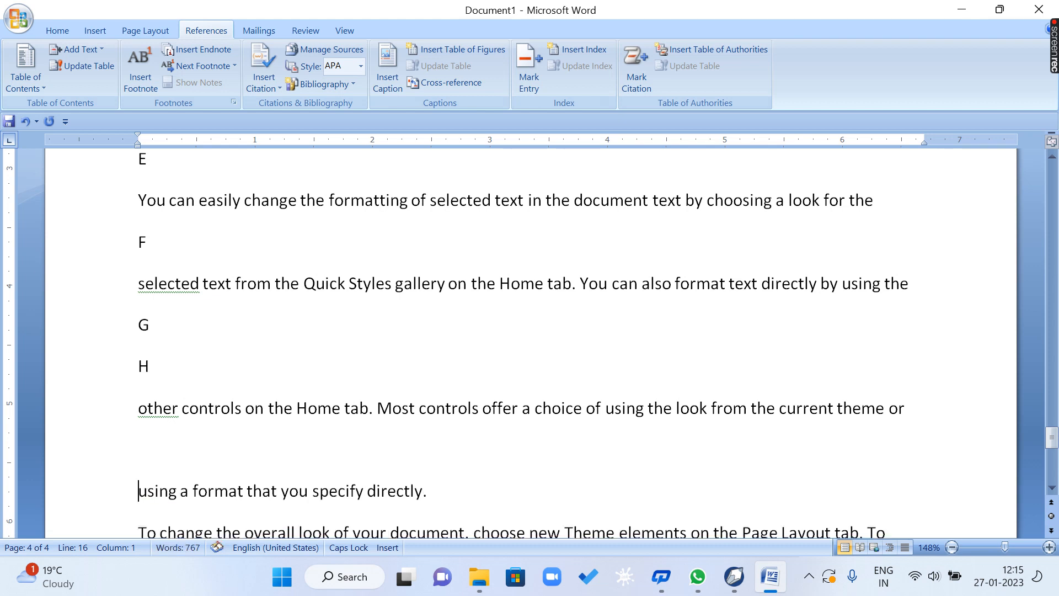
text(I)
Add a line with only the letter K above the paragraph beginning "To change the overall look of your document".
scroll(147, 498, down, 1)
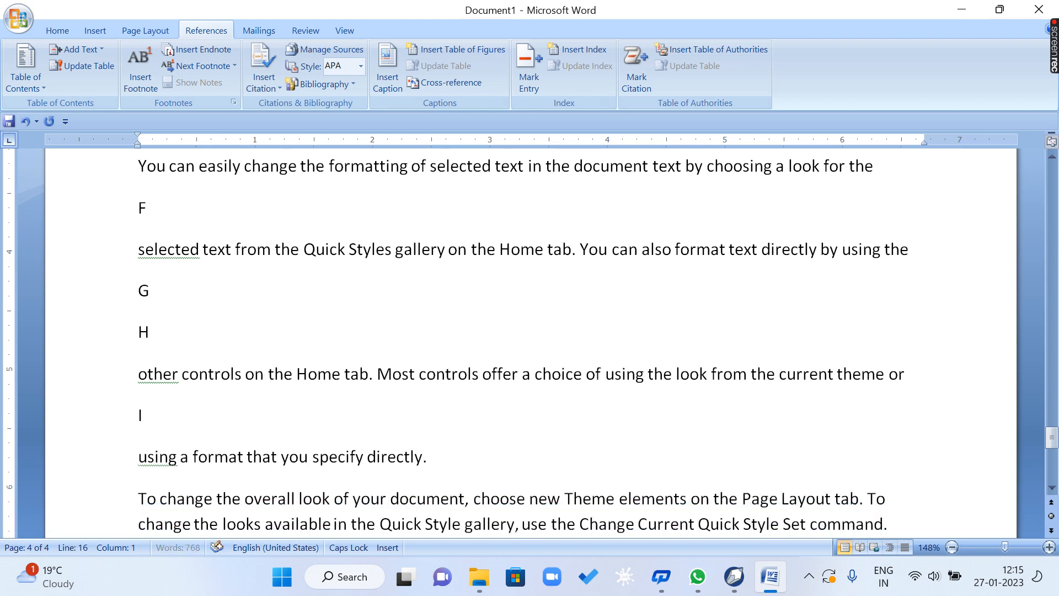
scroll(530, 353, down, 1)
key(Return)
key(Up)
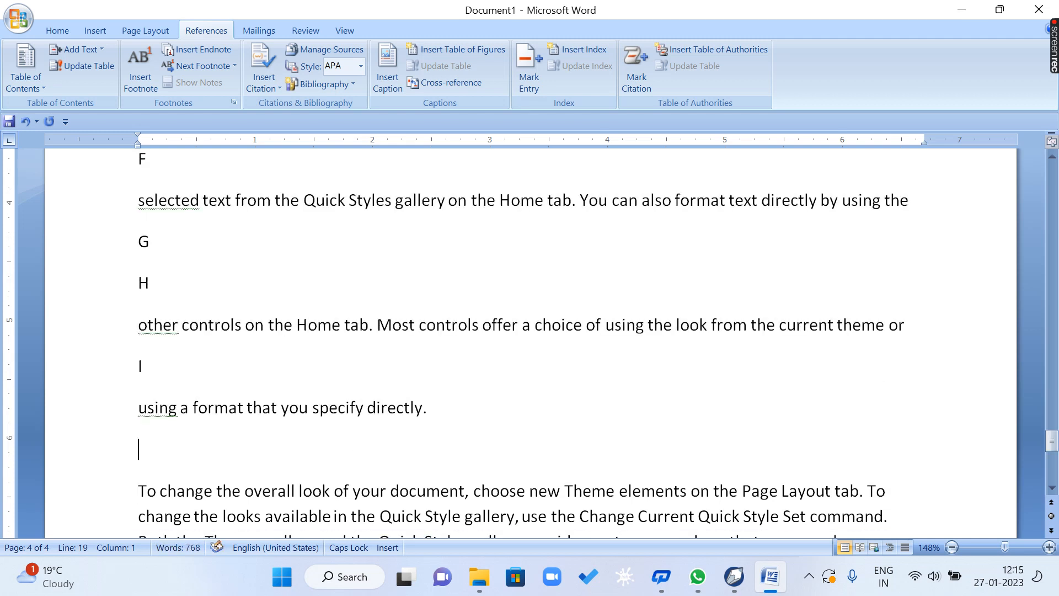
text(I)
key(Down)
key(Left)
text(K)
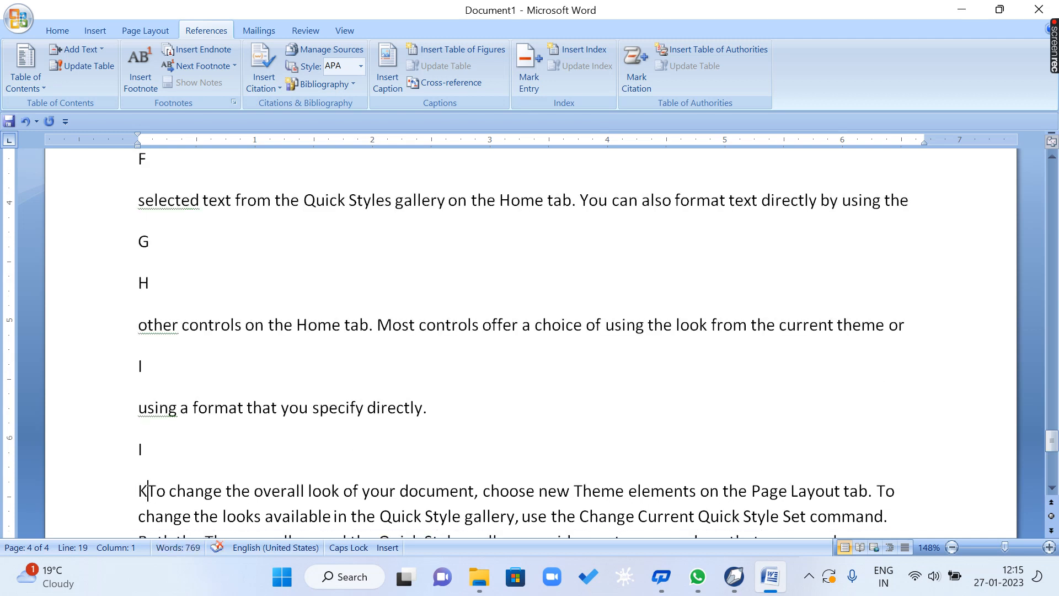
key(Return)
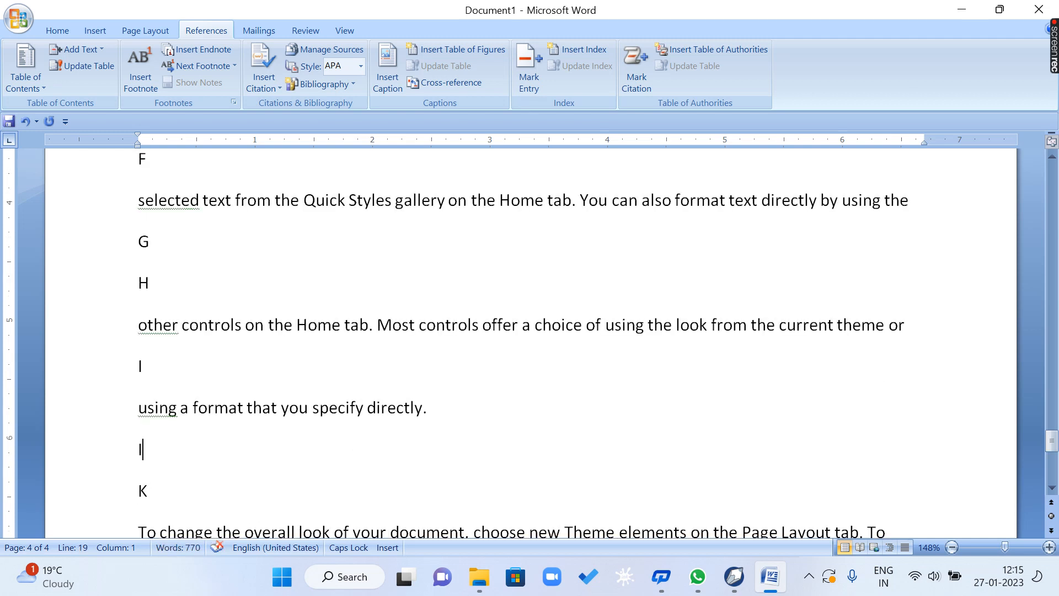
key(Delete)
key(BackSpace)
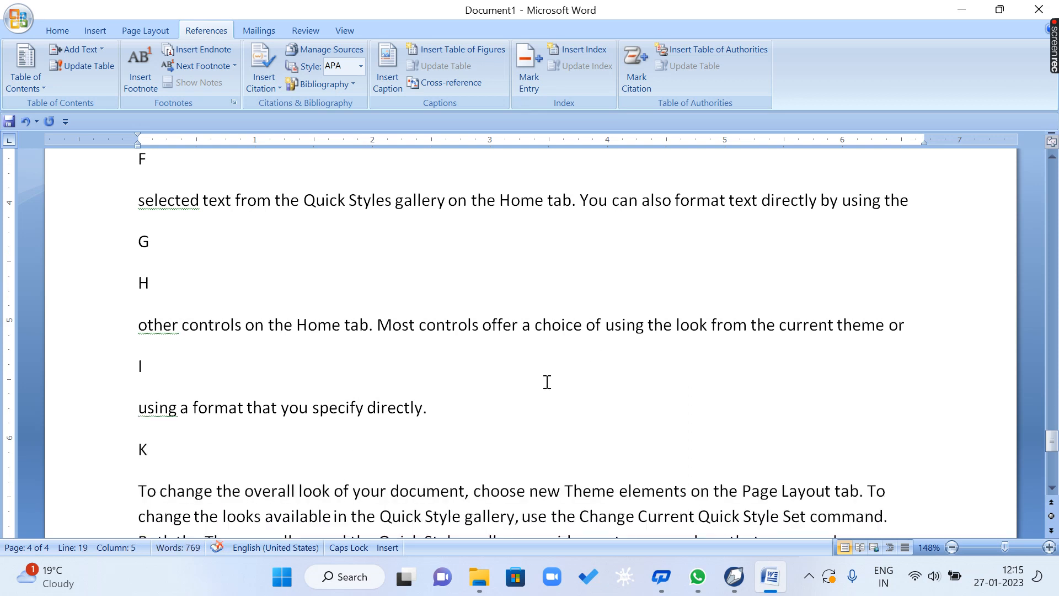
Insert the filler text SDFSDFSAFSAFSAF on a new line between the letters G and H.
click(161, 259)
key(Return)
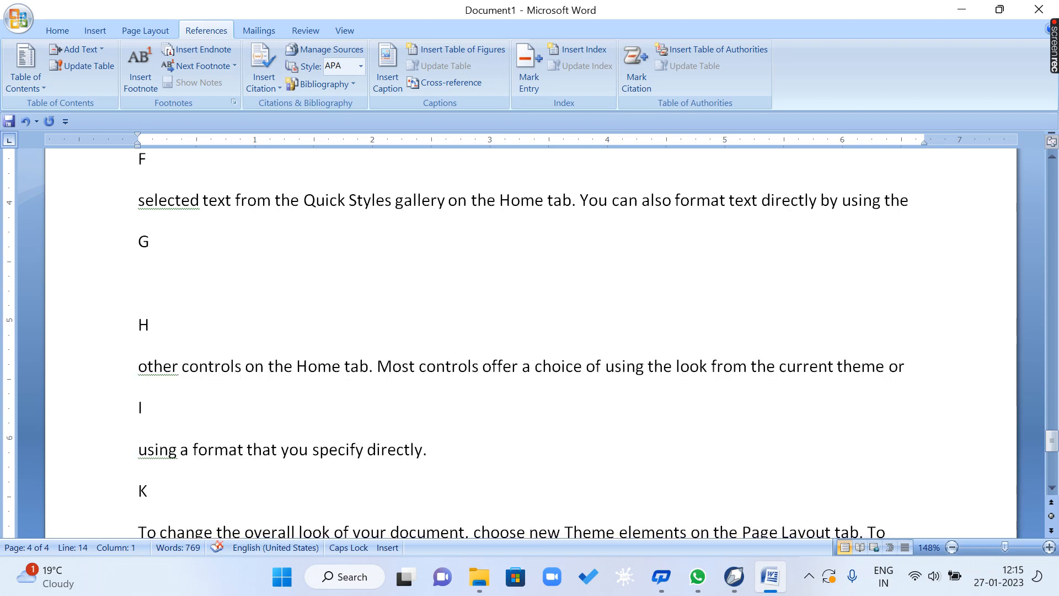
text(SDFSDFSAFSAFSAF)
Apply the Heading 1 style to line A and the Heading 2 style to line B on page 4.
scroll(359, 353, up, 10)
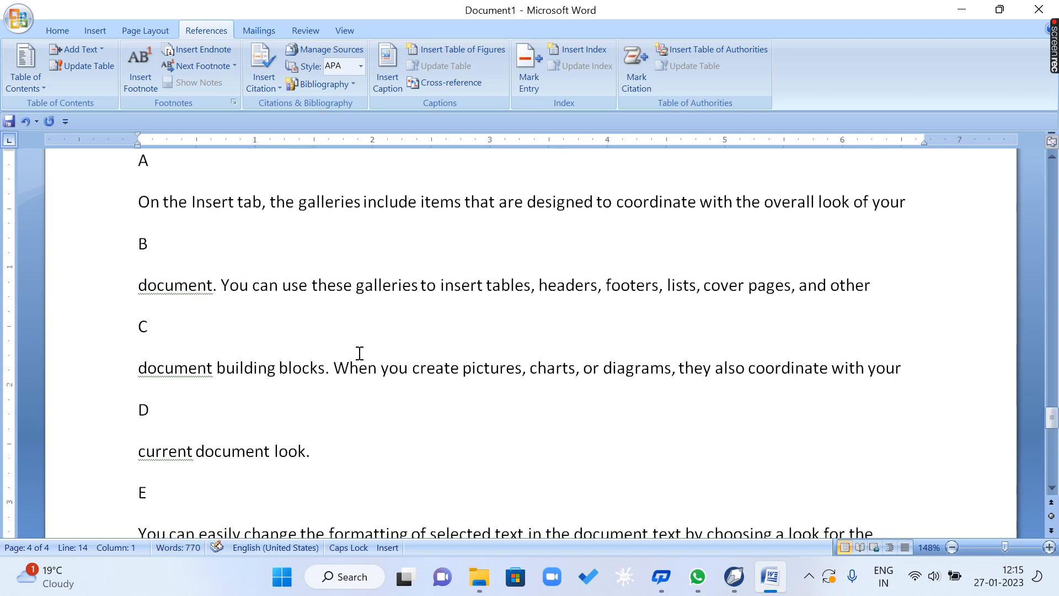
scroll(359, 353, up, 3)
click(83, 343)
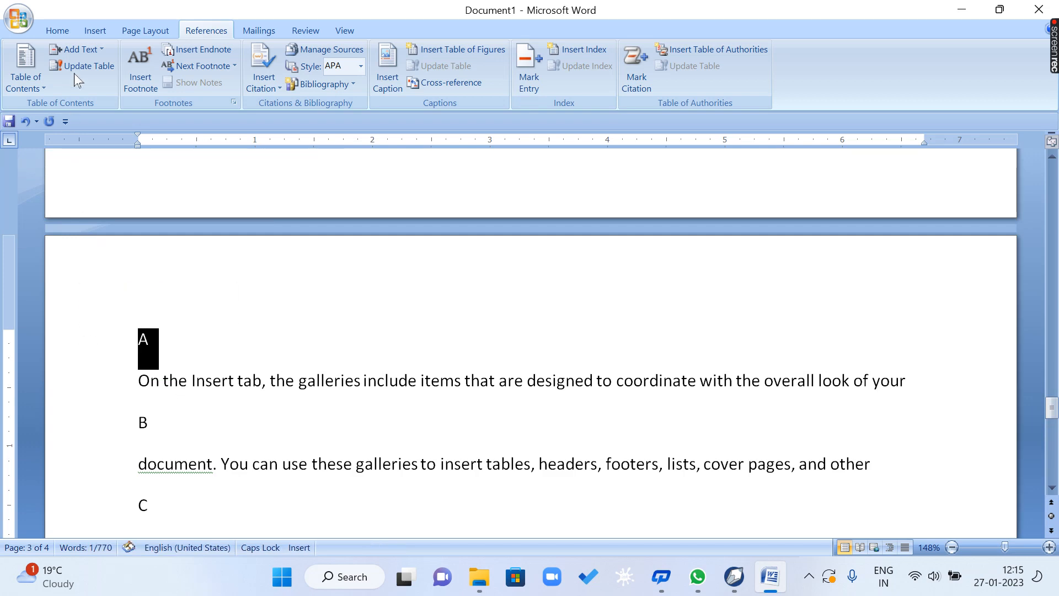
click(55, 31)
click(660, 66)
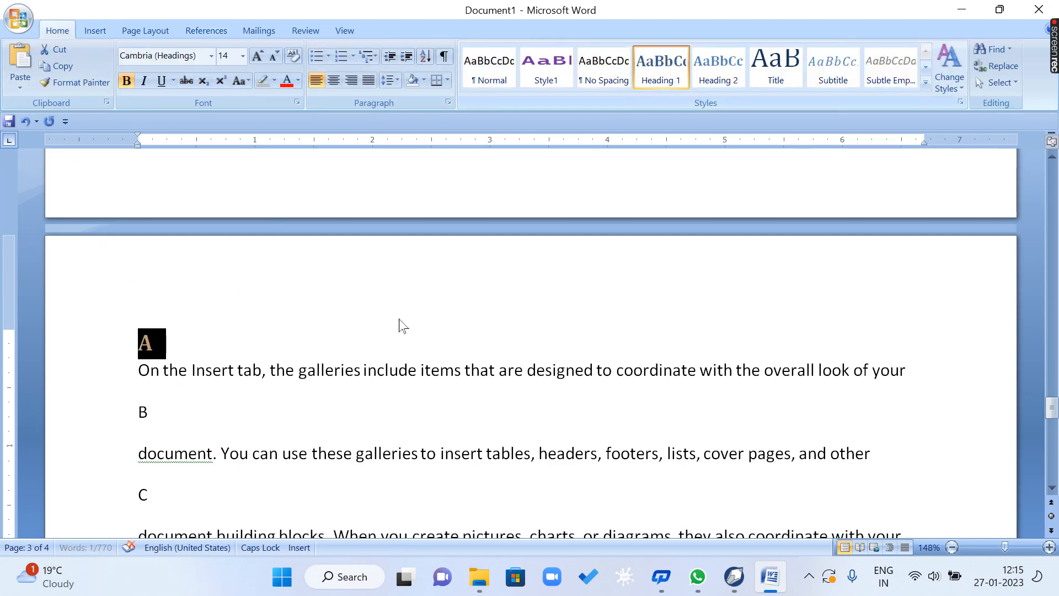
scroll(403, 325, down, 4)
click(114, 177)
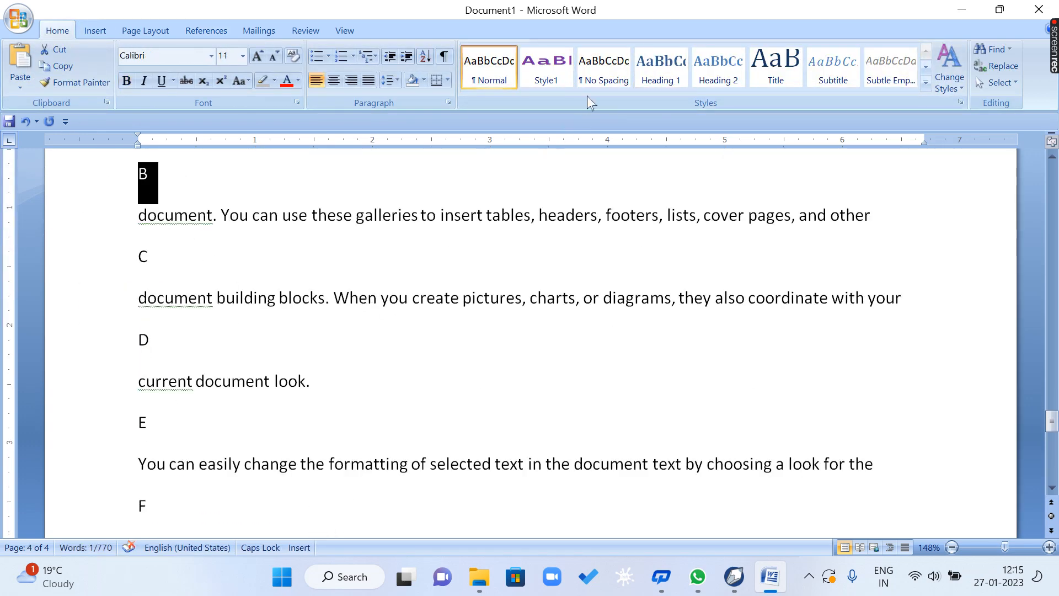
click(736, 76)
Apply the Heading 3 style to line C and the Heading 4 style to line D.
triple_click(204, 244)
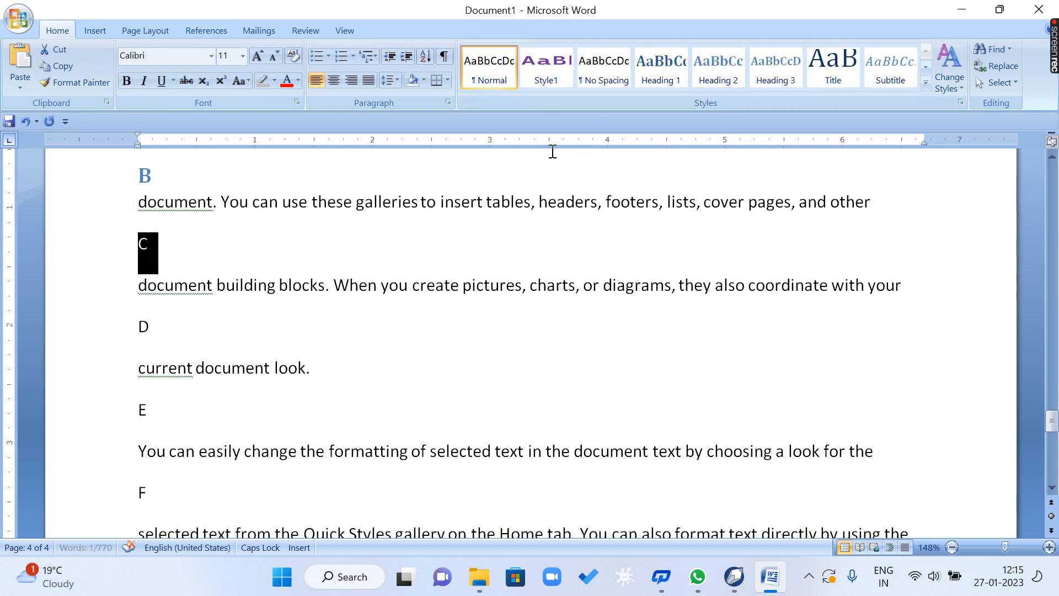
click(764, 75)
click(47, 310)
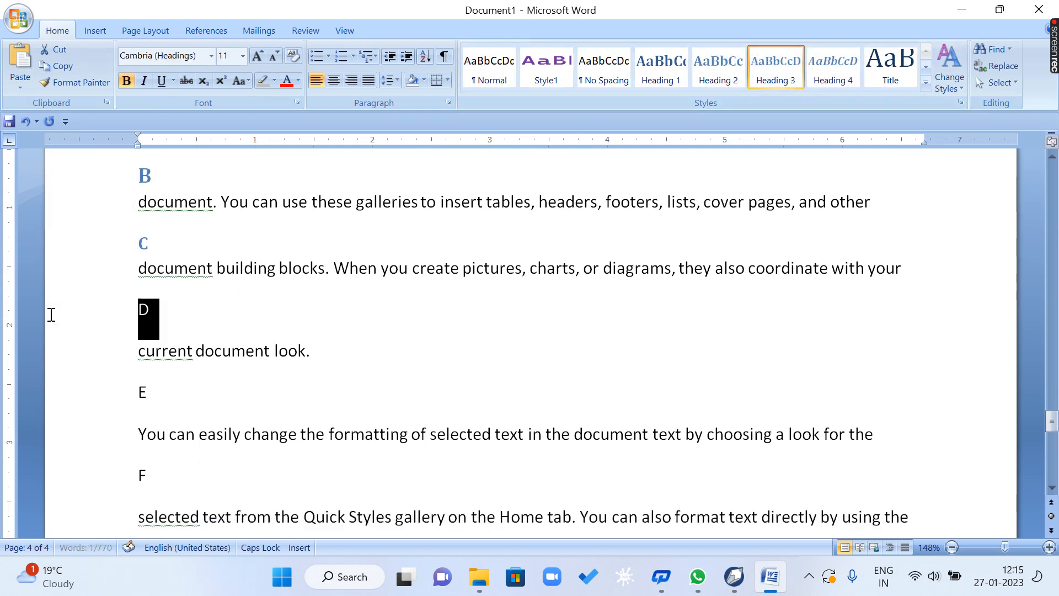
click(846, 84)
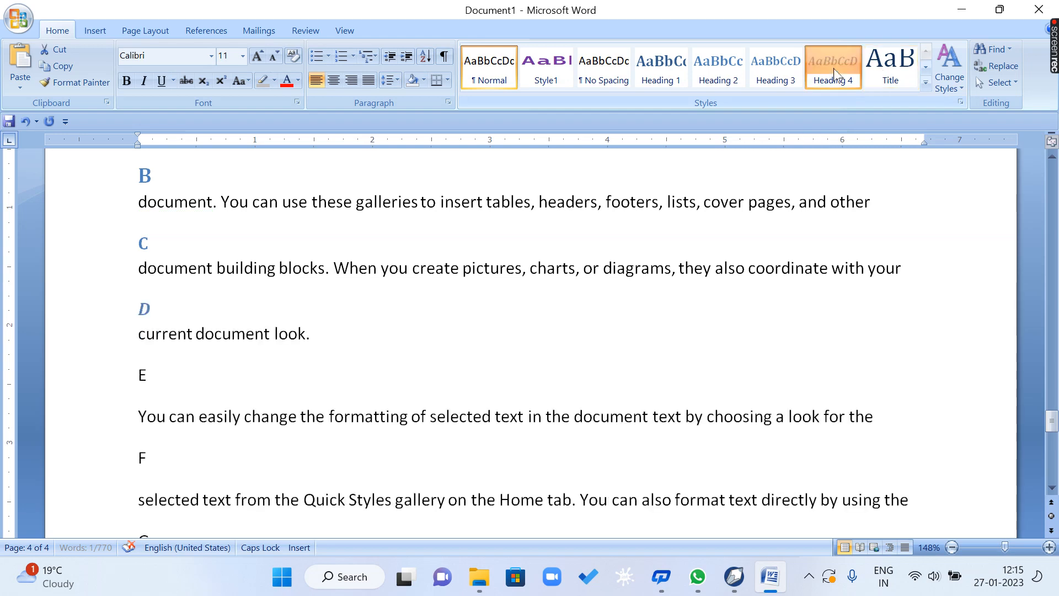
Apply the Heading 5 style to line E.
scroll(245, 265, down, 2)
click(67, 255)
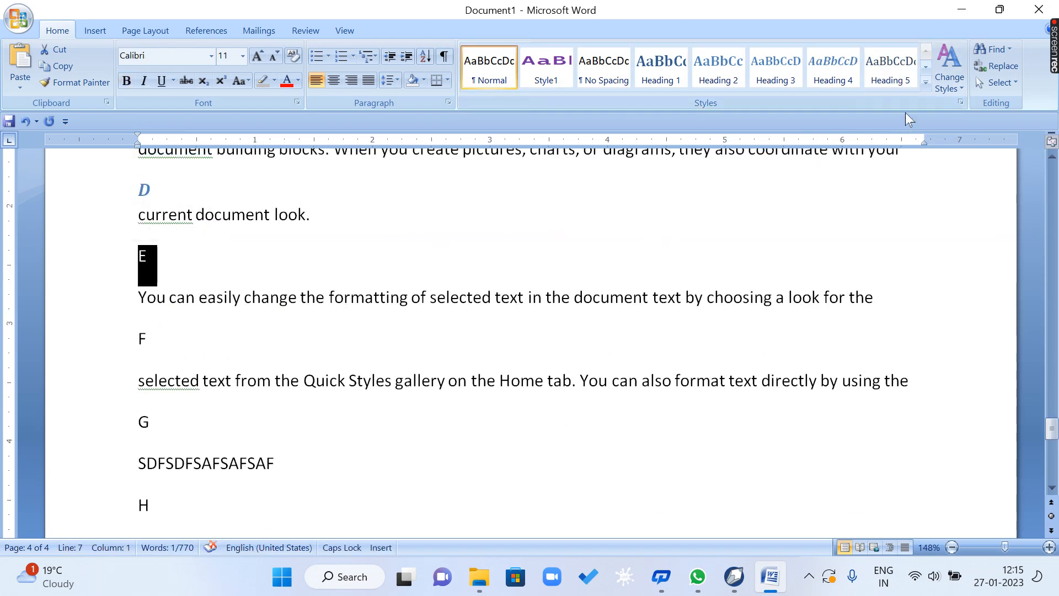
click(152, 190)
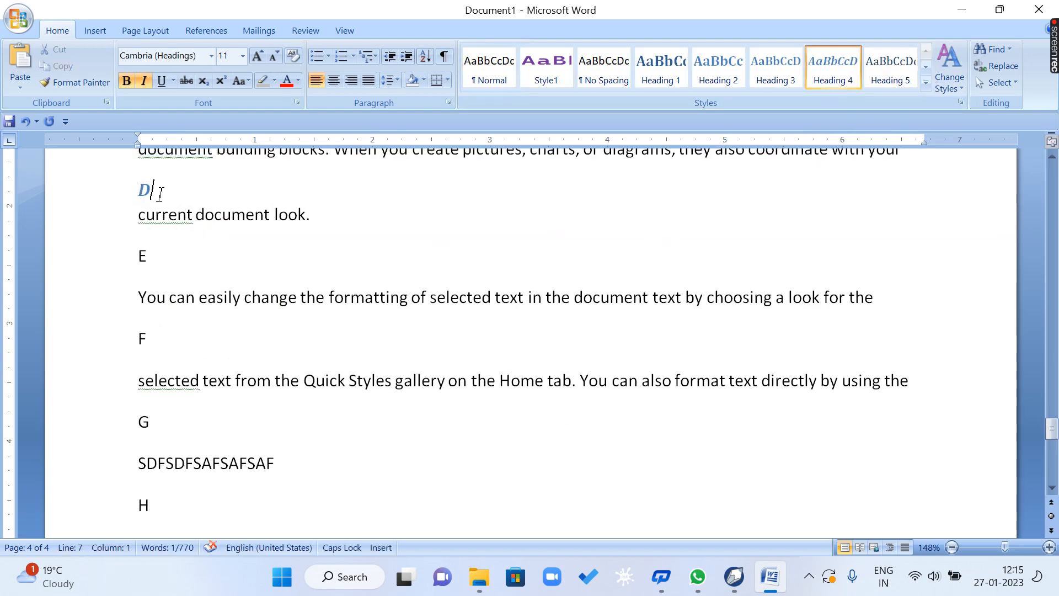
double_click(167, 254)
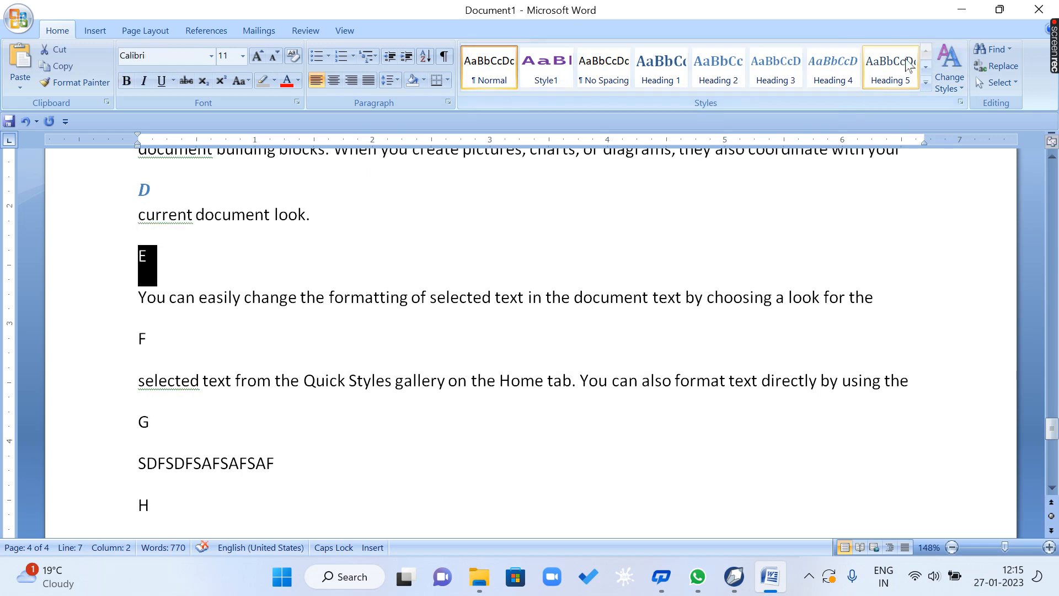
click(890, 67)
Apply the Heading 6 style to line F and the Heading 7 style to line G.
click(168, 319)
click(66, 318)
click(926, 67)
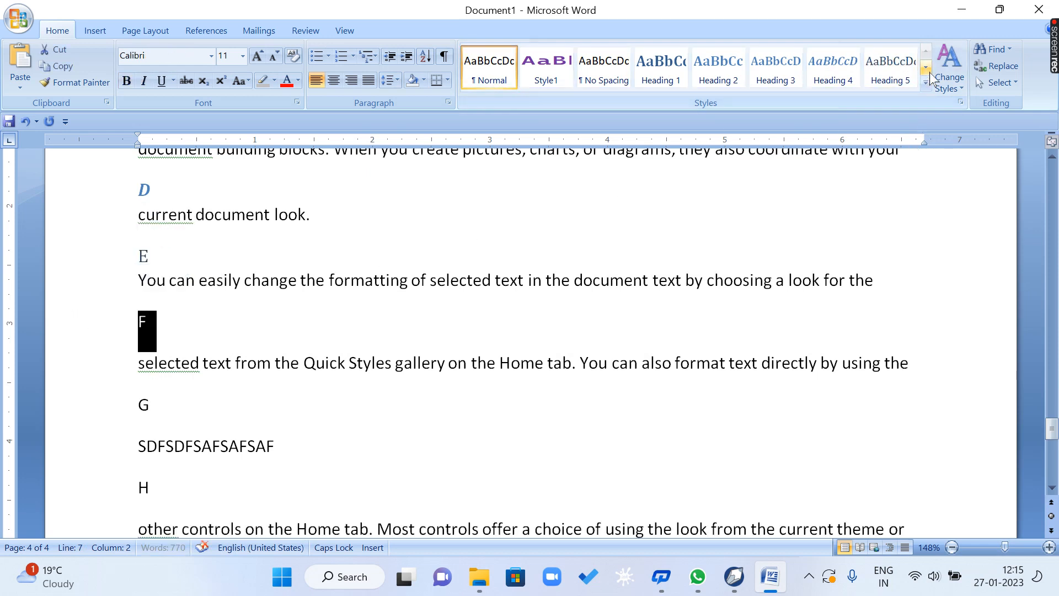
click(514, 83)
click(67, 394)
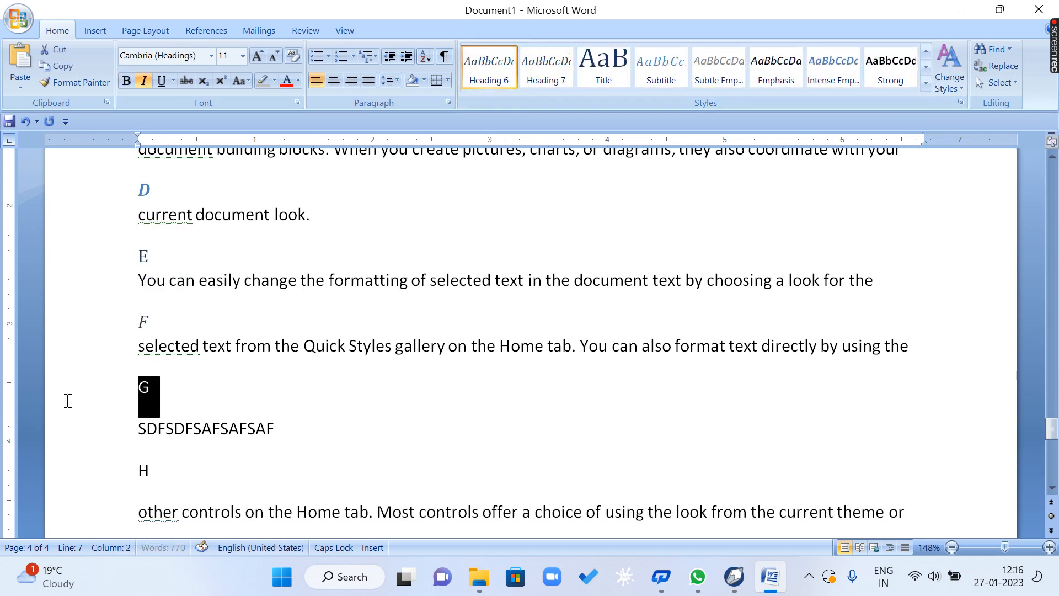
click(546, 69)
Apply the Heading 8 style to line H on page 4.
click(70, 444)
click(175, 452)
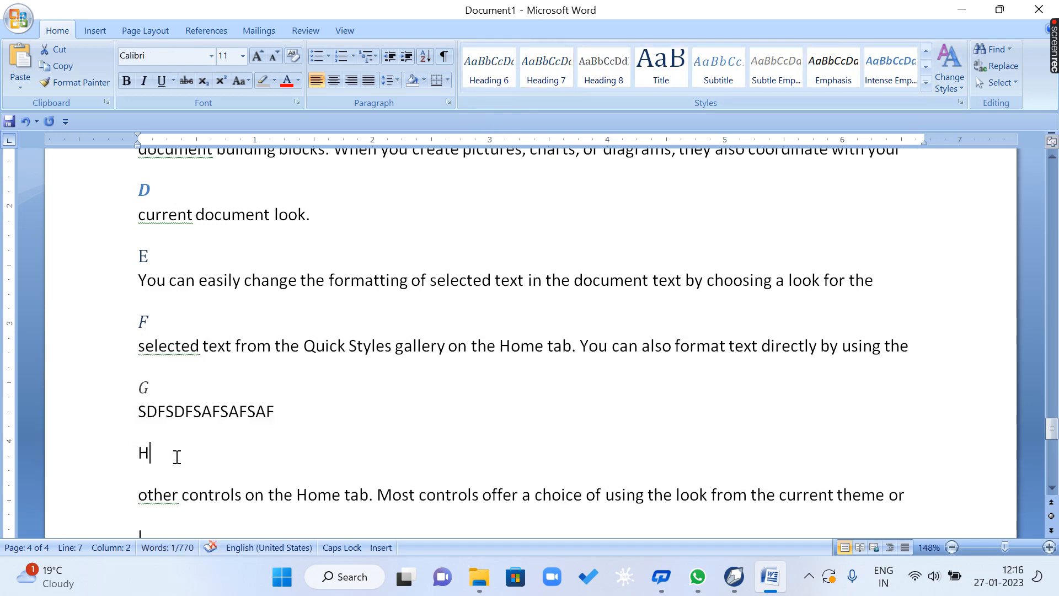
click(109, 448)
click(605, 72)
Apply the Heading 9 style to lines I and K on page 4.
scroll(492, 298, down, 3)
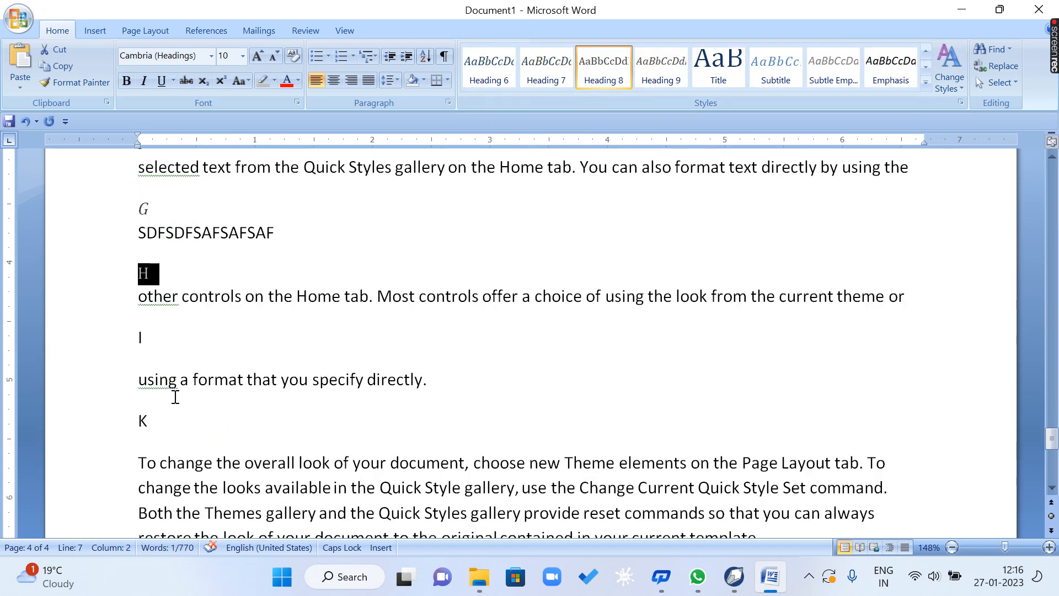
click(123, 348)
click(662, 69)
click(101, 402)
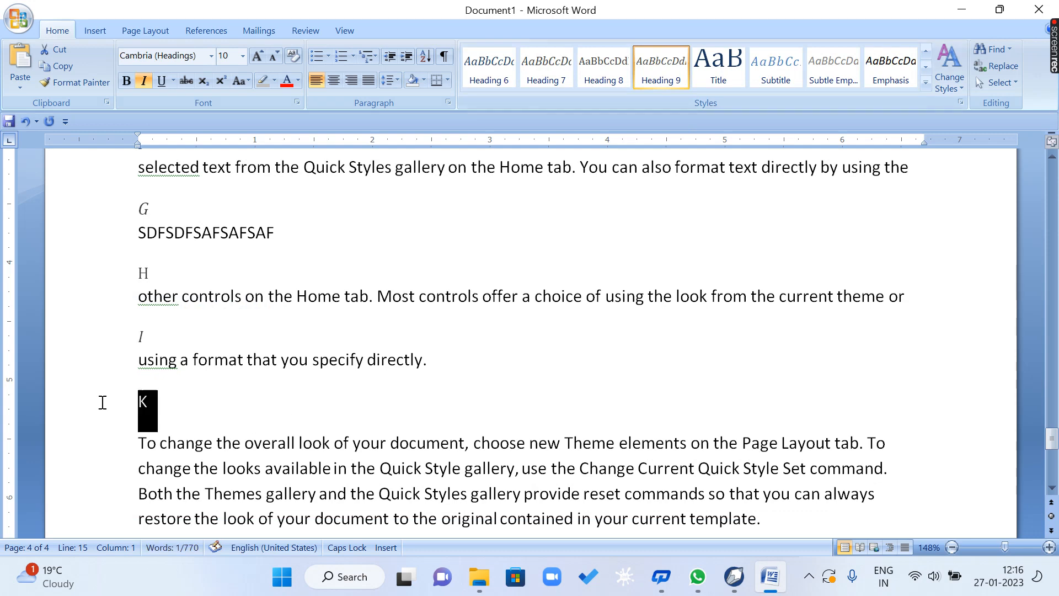
click(657, 80)
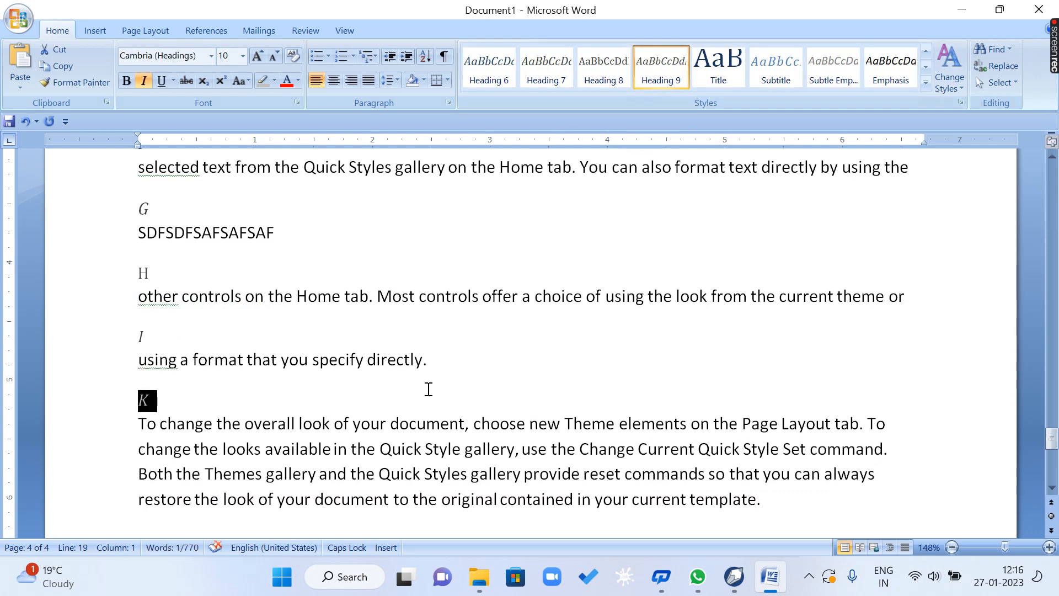
click(456, 371)
Insert a three-level table of contents with dotted leaders and right-aligned page numbers under the INDEX OF HEADING title.
scroll(456, 371, up, 15)
scroll(456, 371, down, 10)
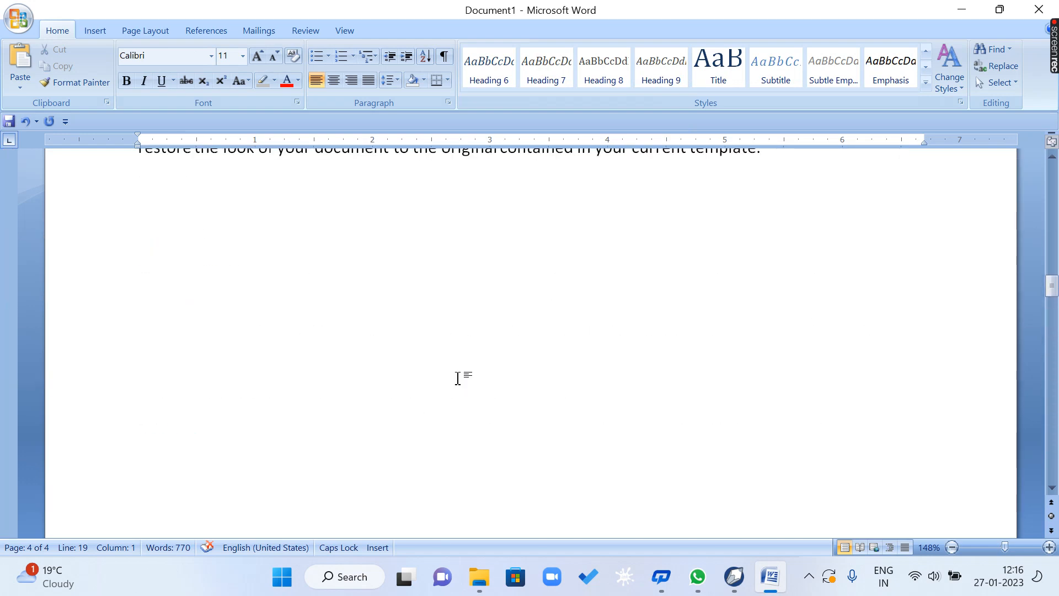
scroll(458, 378, up, 10)
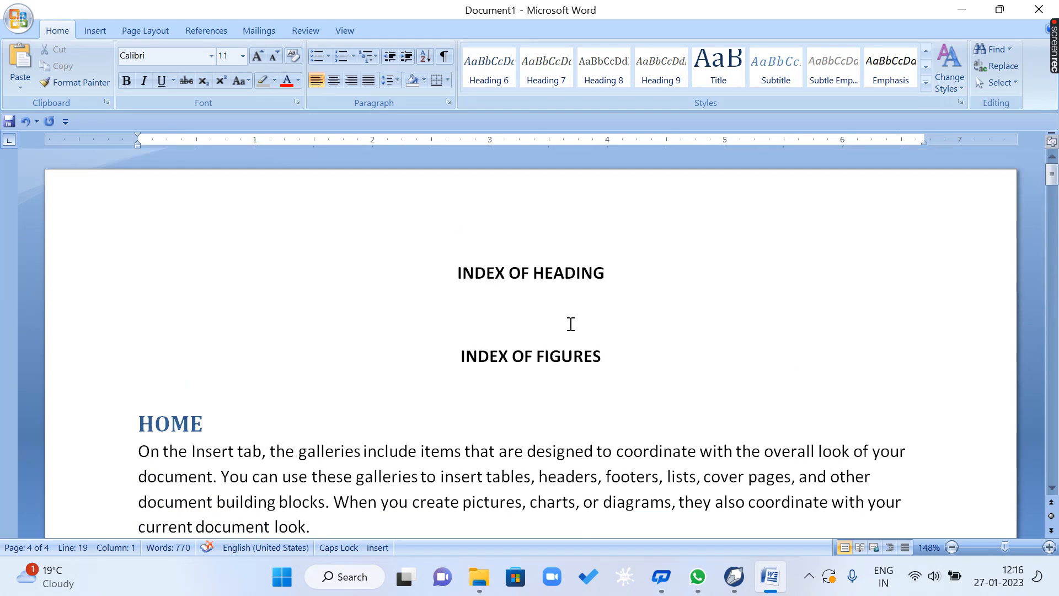
click(571, 324)
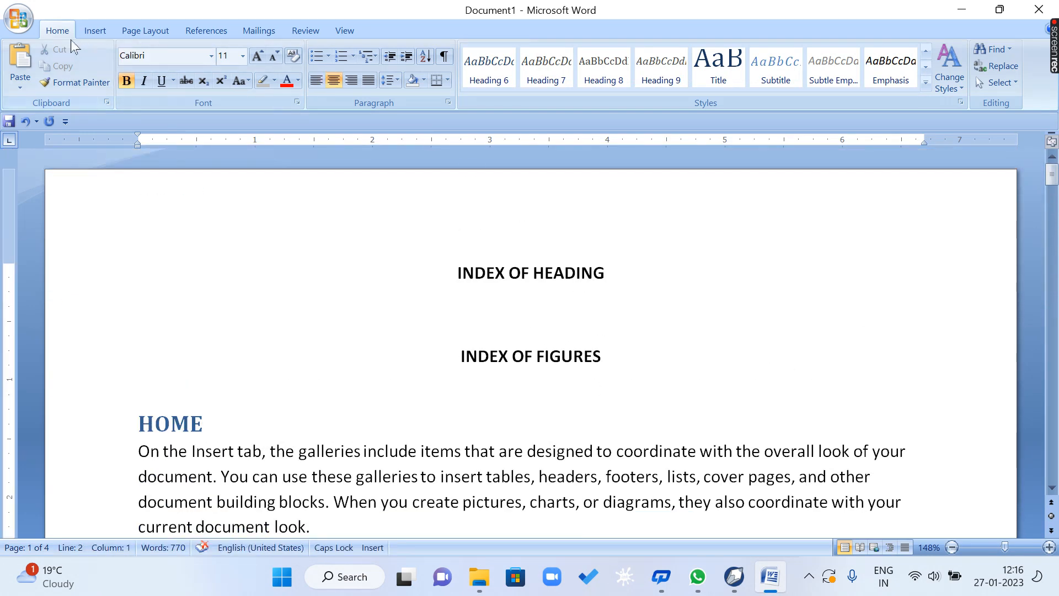
click(206, 30)
click(31, 83)
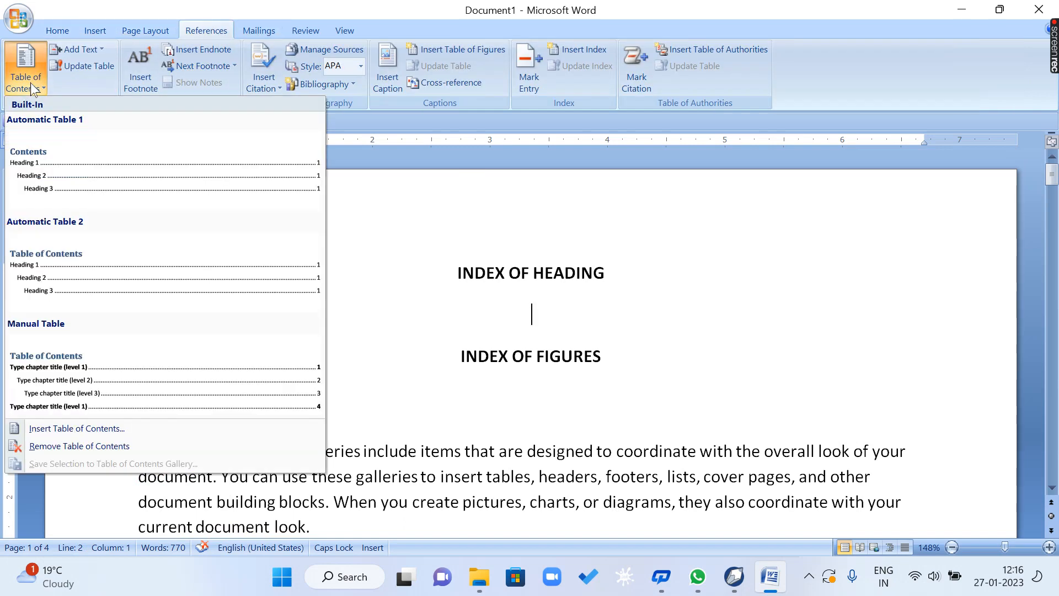
click(123, 431)
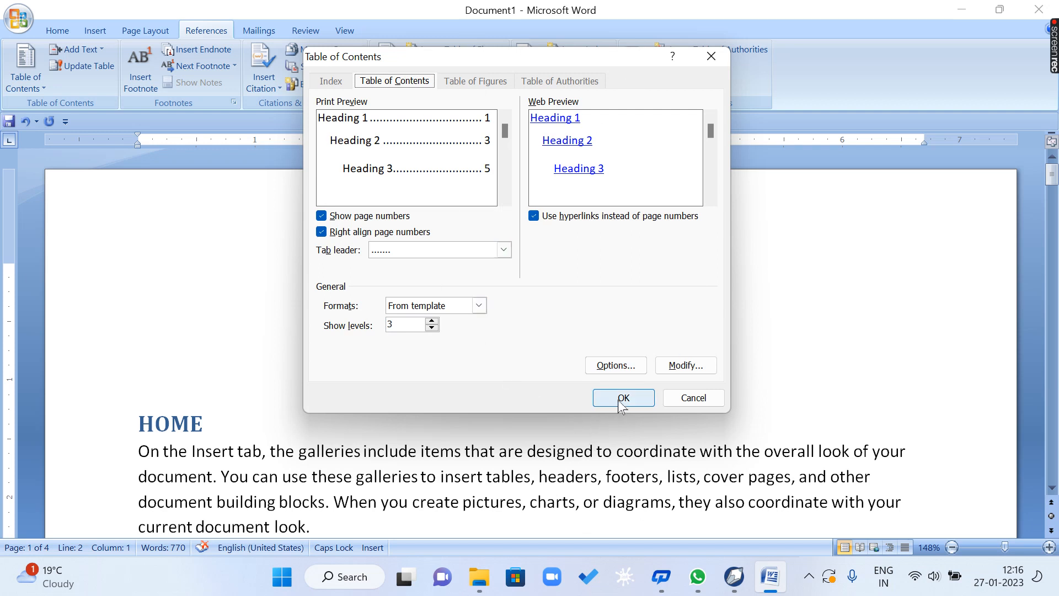
click(411, 321)
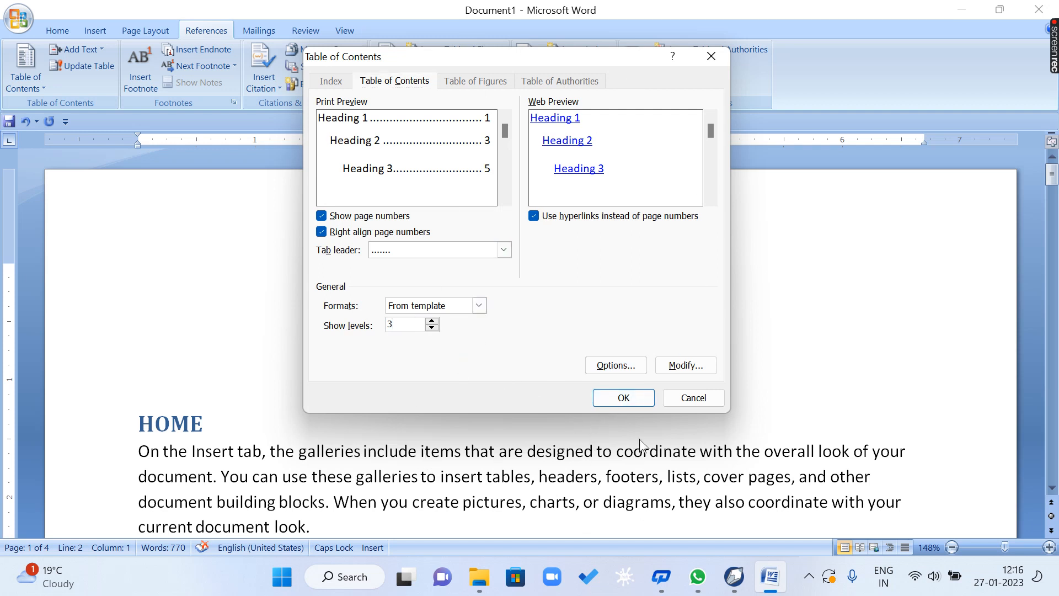
click(624, 398)
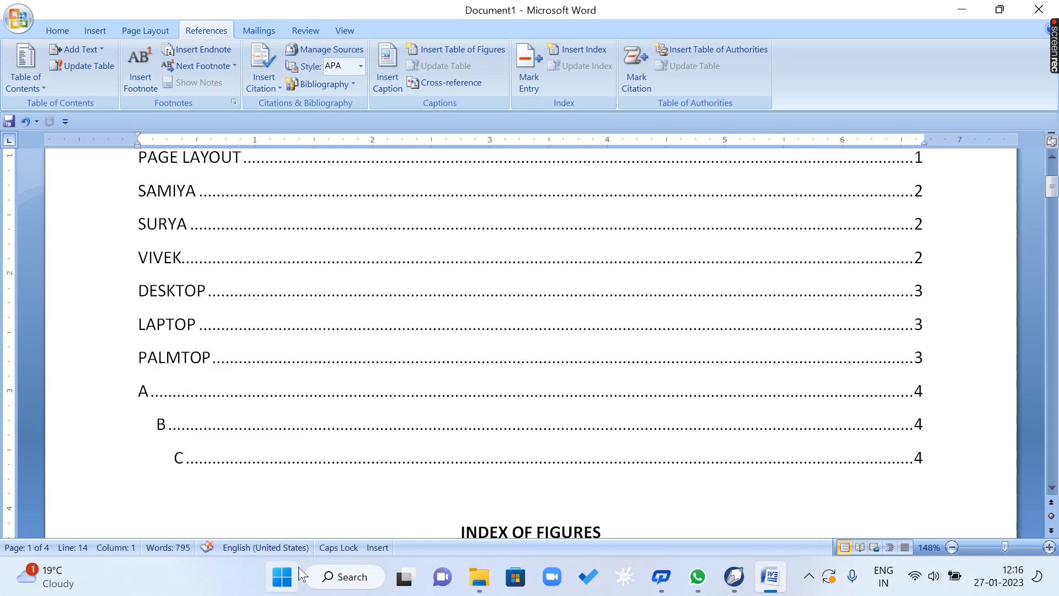
Replace the table of contents under INDEX OF HEADING with one that shows 9 levels.
click(35, 81)
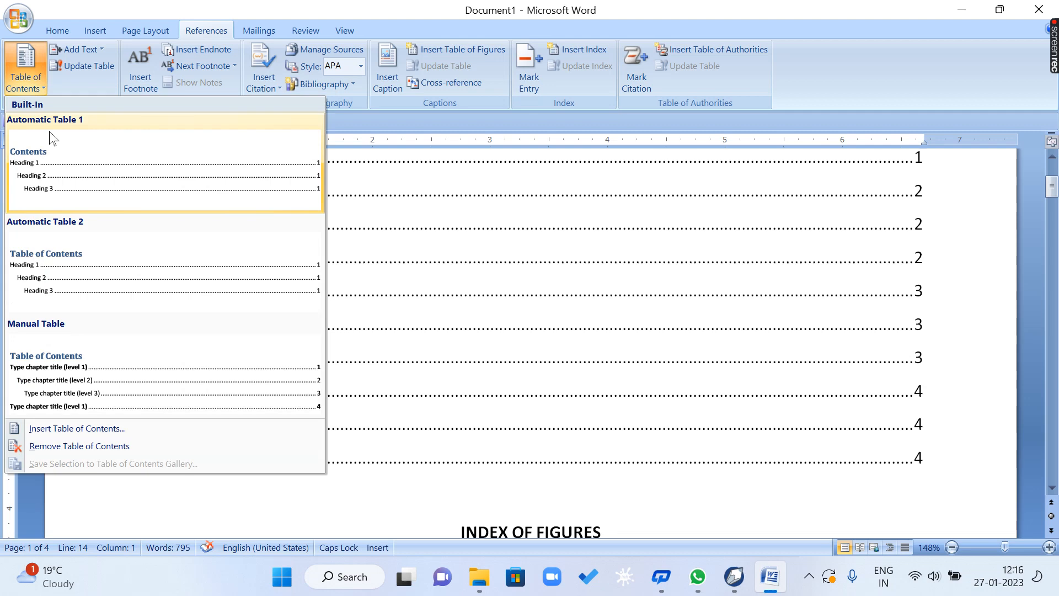
click(138, 433)
click(433, 321)
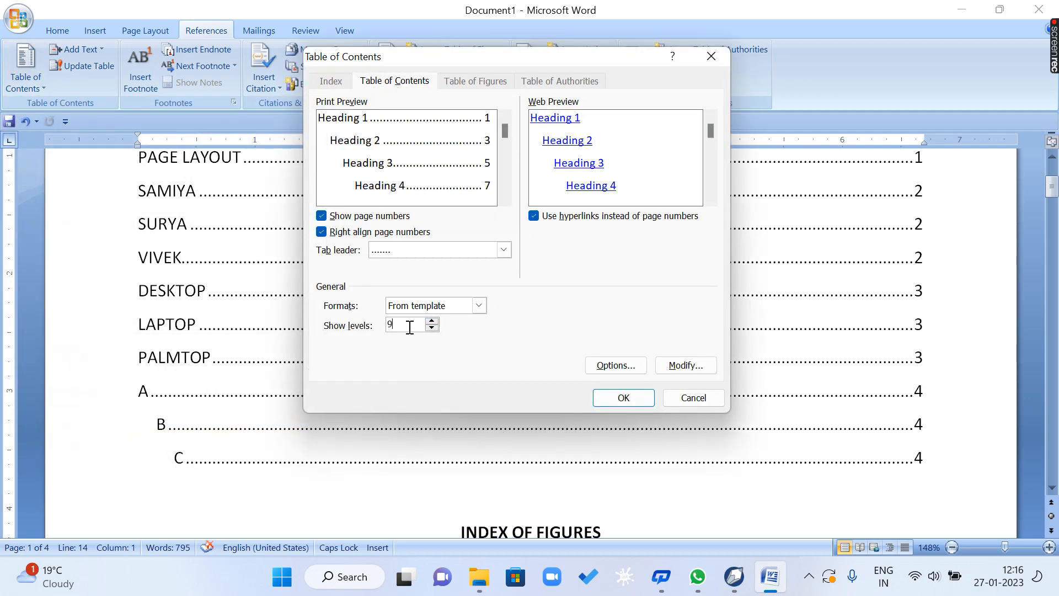
click(624, 398)
click(476, 330)
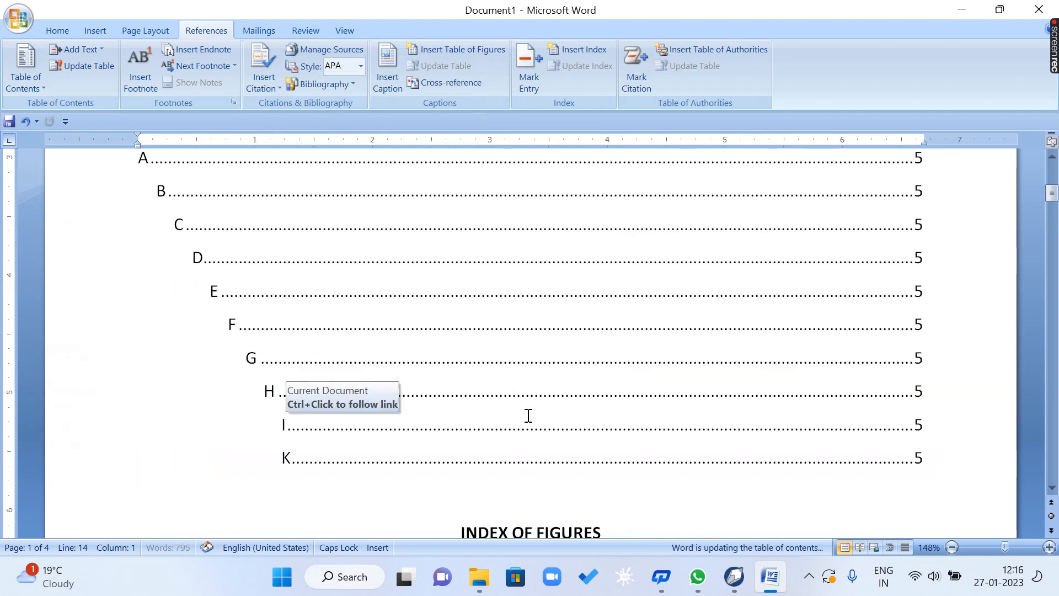
scroll(355, 480, up, 5)
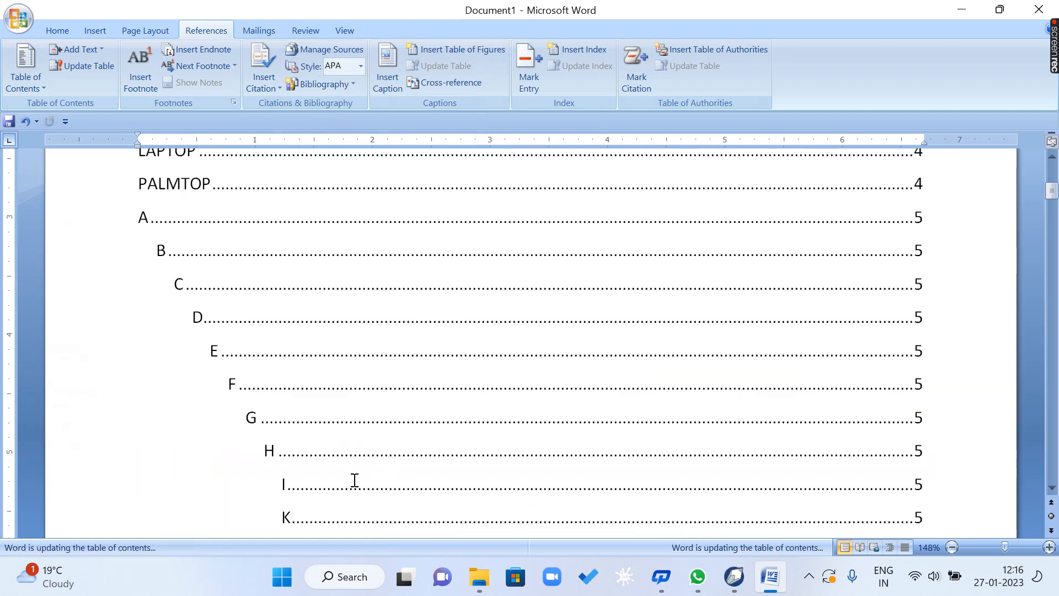
scroll(355, 480, up, 2)
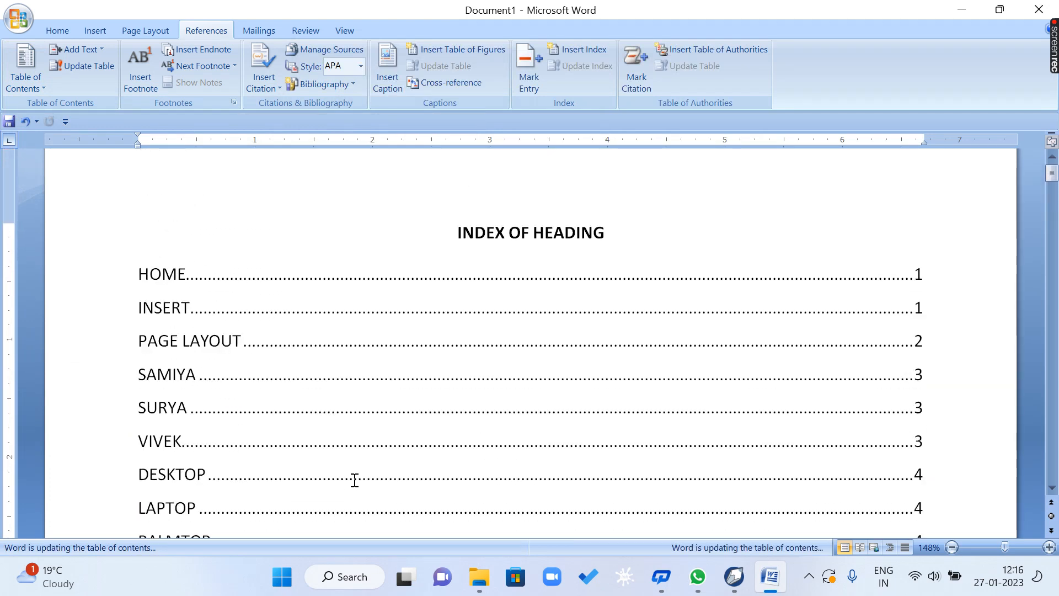
scroll(925, 280, down, 9)
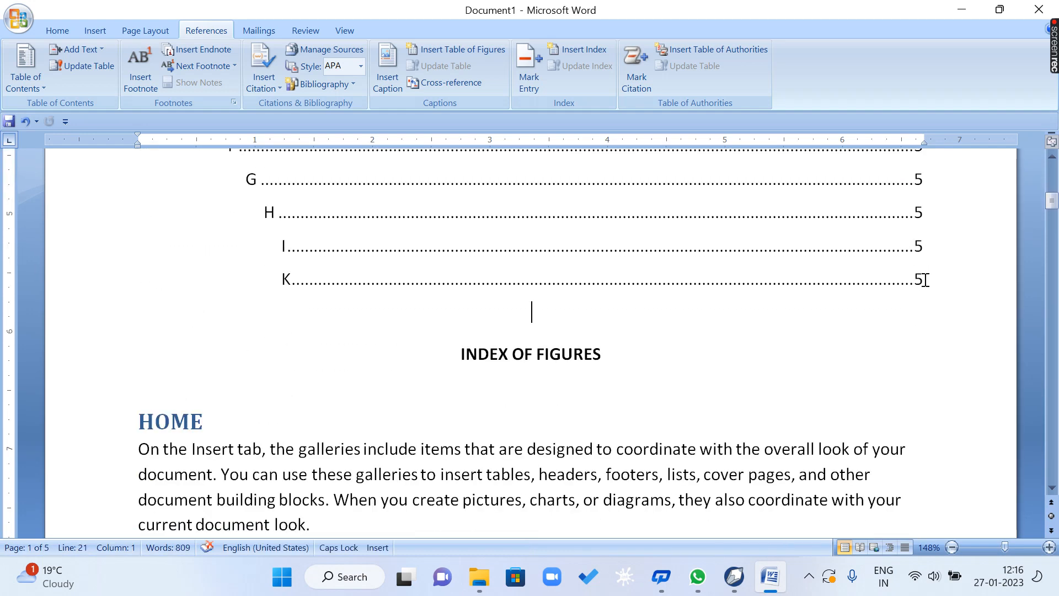
Add a new heading with a person's first name in capitals between the first and second headings on page 3.
scroll(905, 282, down, 10)
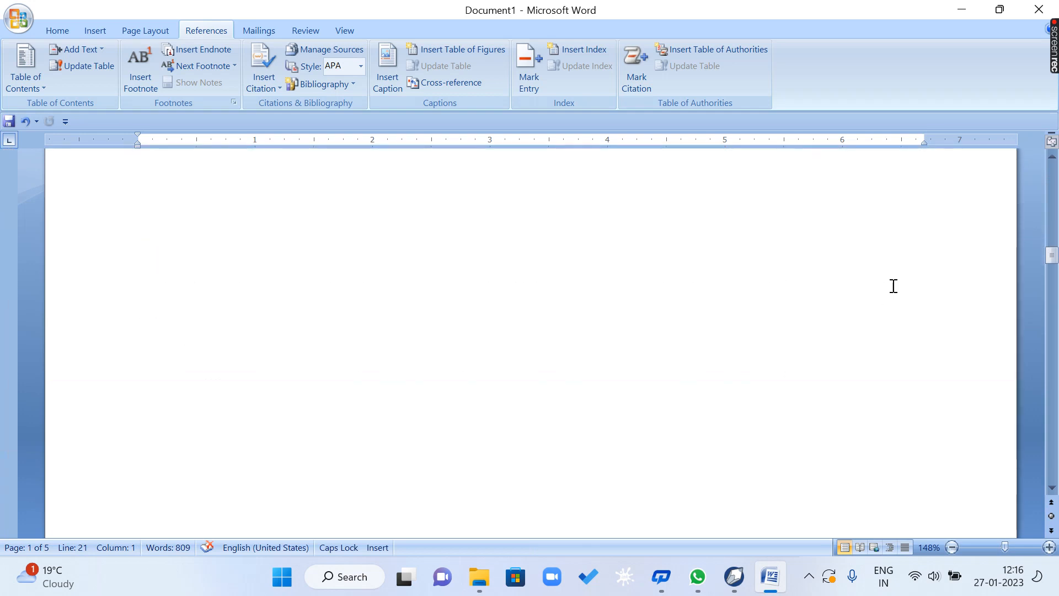
scroll(886, 287, down, 3)
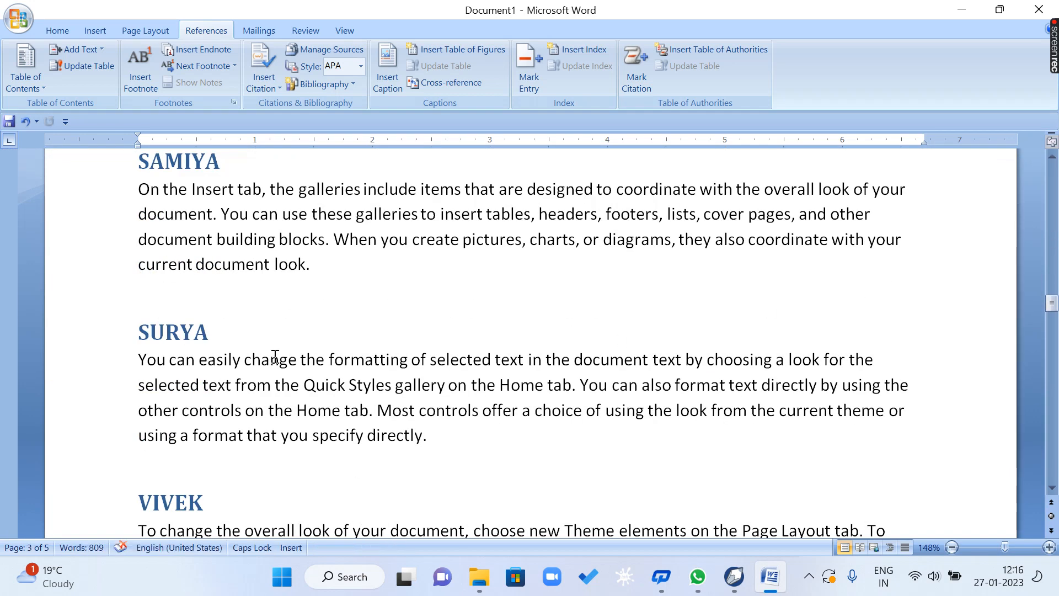
click(135, 335)
key(Return)
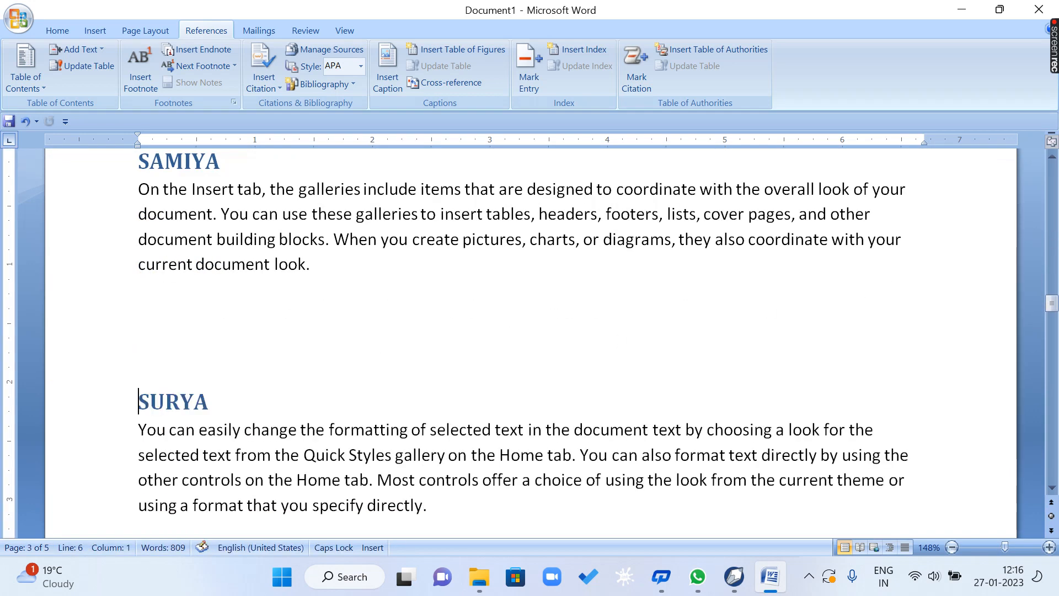
key(Up)
key(Up)
text(MUSKAN)
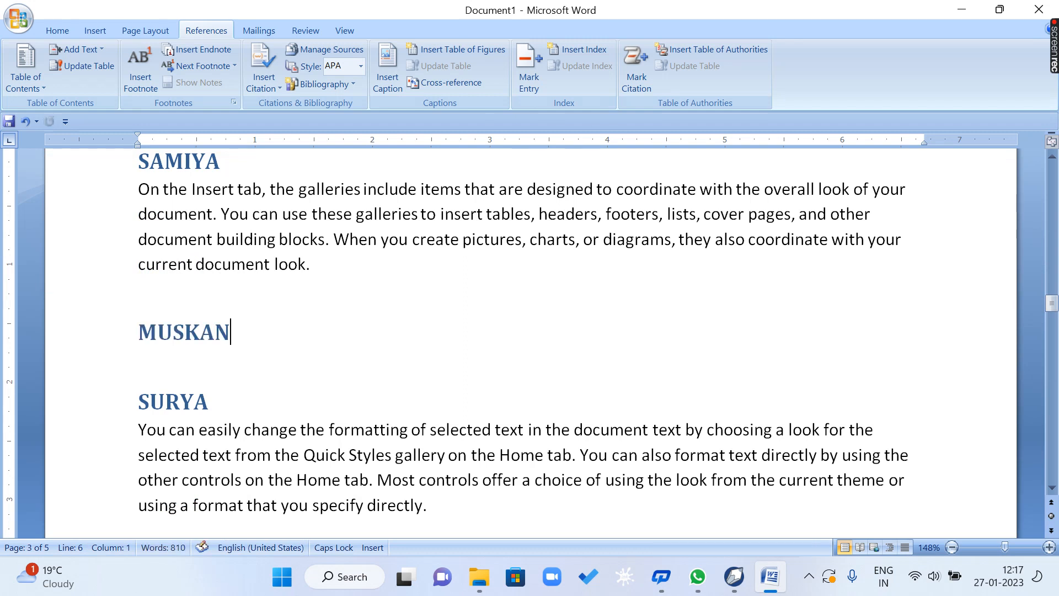
key(Return)
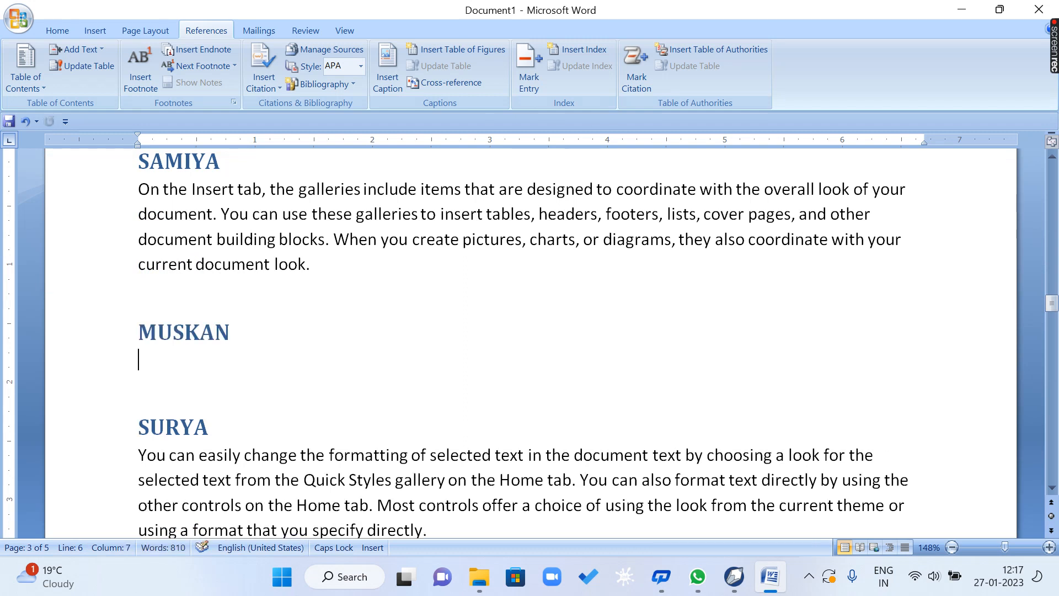
Copy the paragraph under page 3's first heading and paste it beneath the newly added heading.
drag(365, 284, 76, 199)
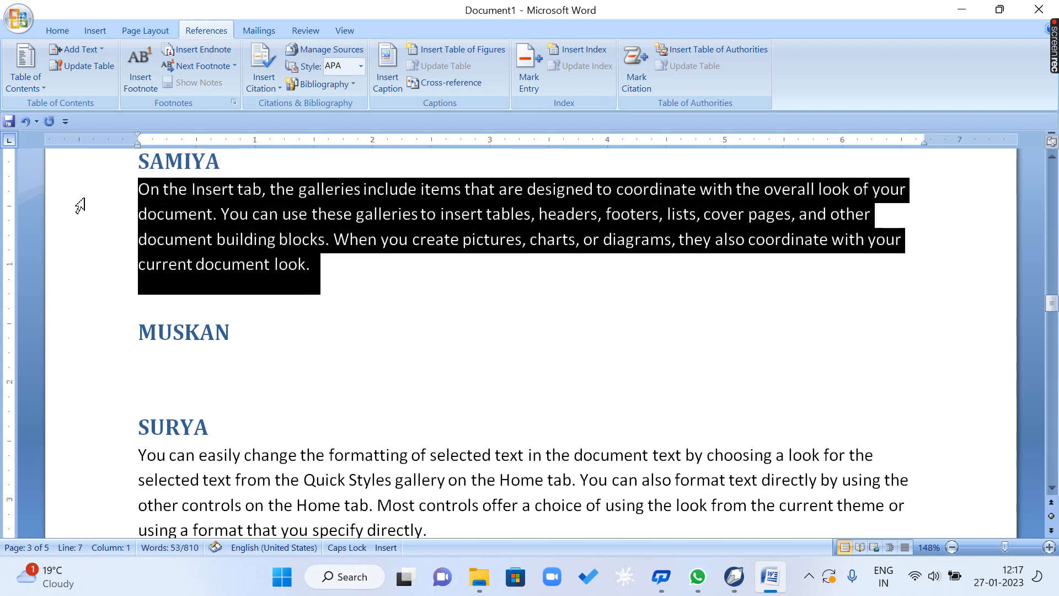
key(ctrl+c)
click(169, 384)
click(131, 377)
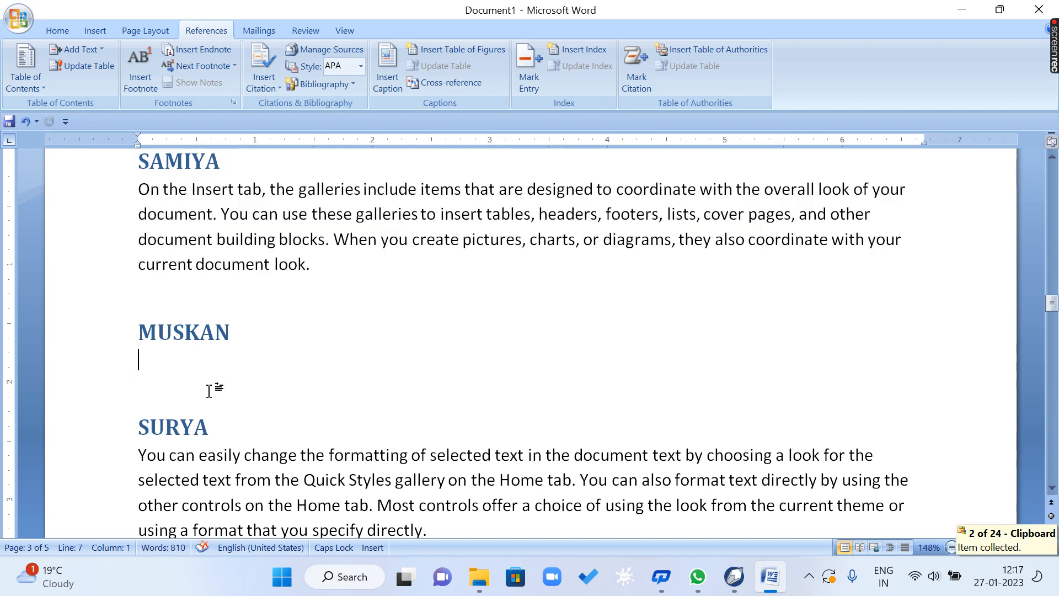
key(ctrl+v)
scroll(362, 367, up, 15)
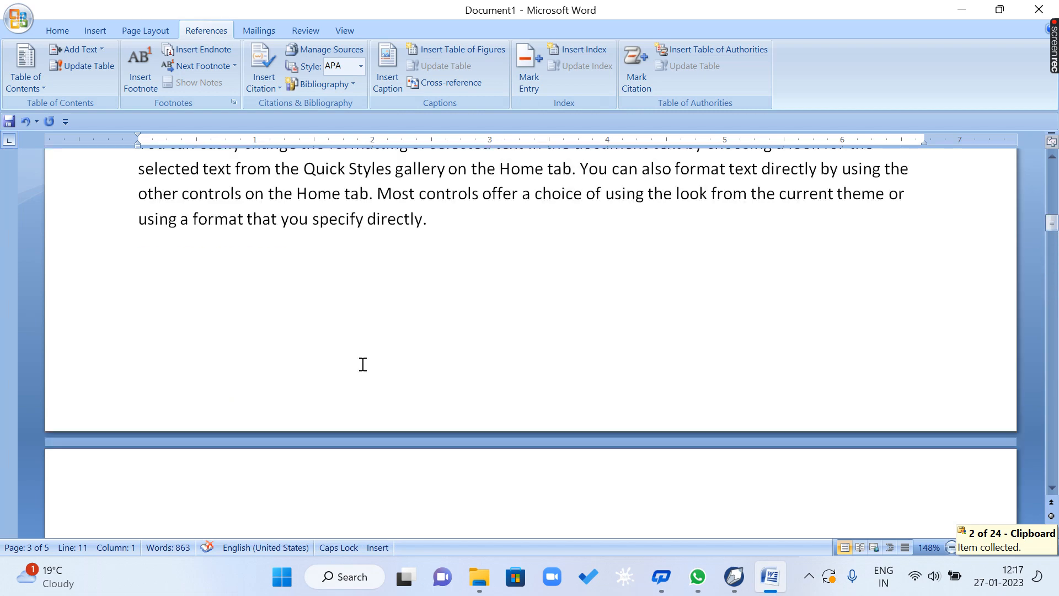
scroll(363, 365, up, 3)
scroll(369, 342, down, 3)
click(383, 306)
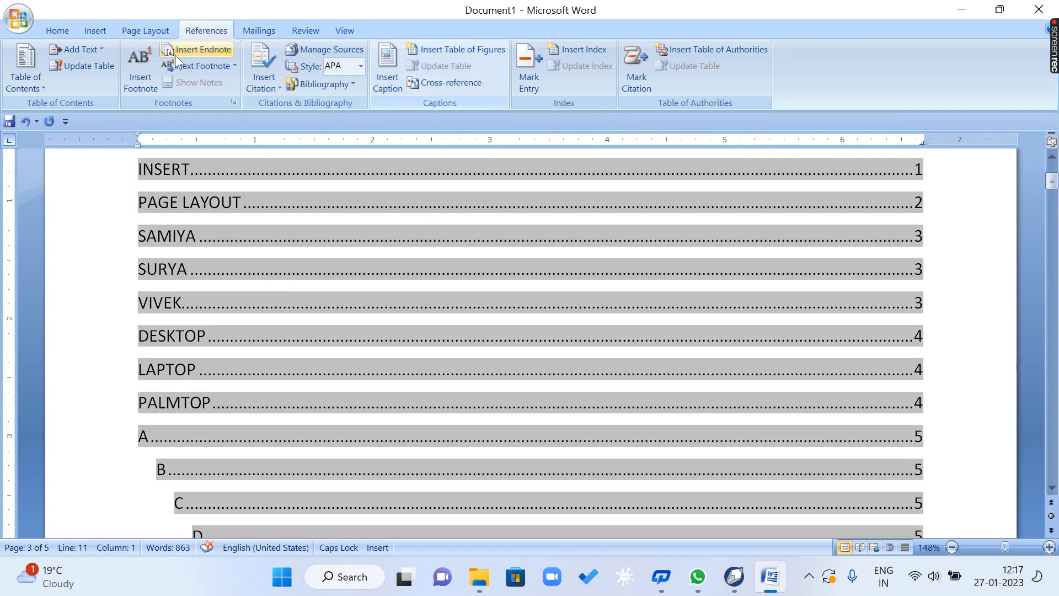
click(87, 67)
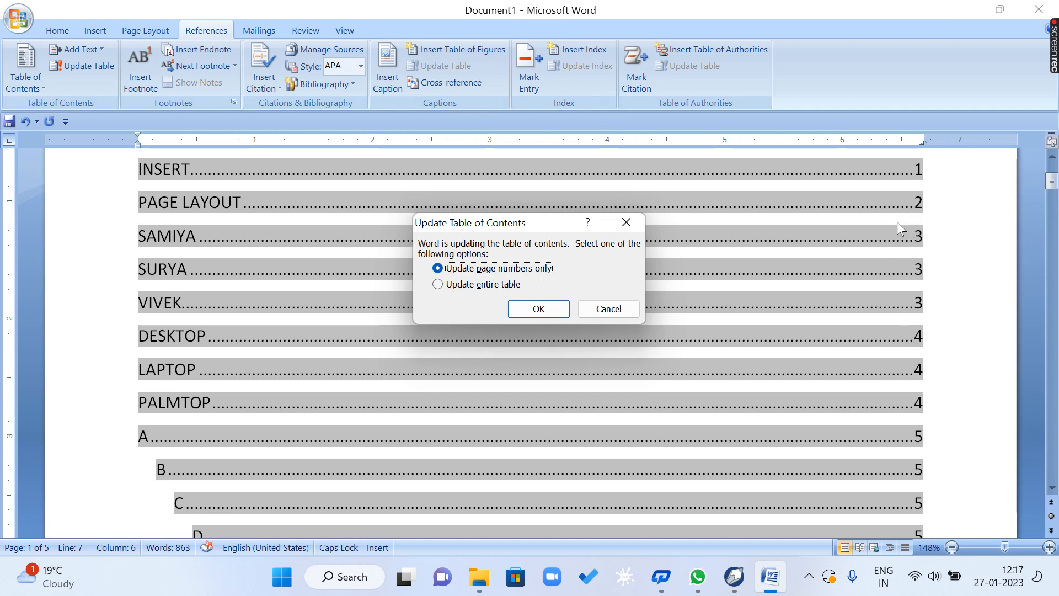
click(439, 286)
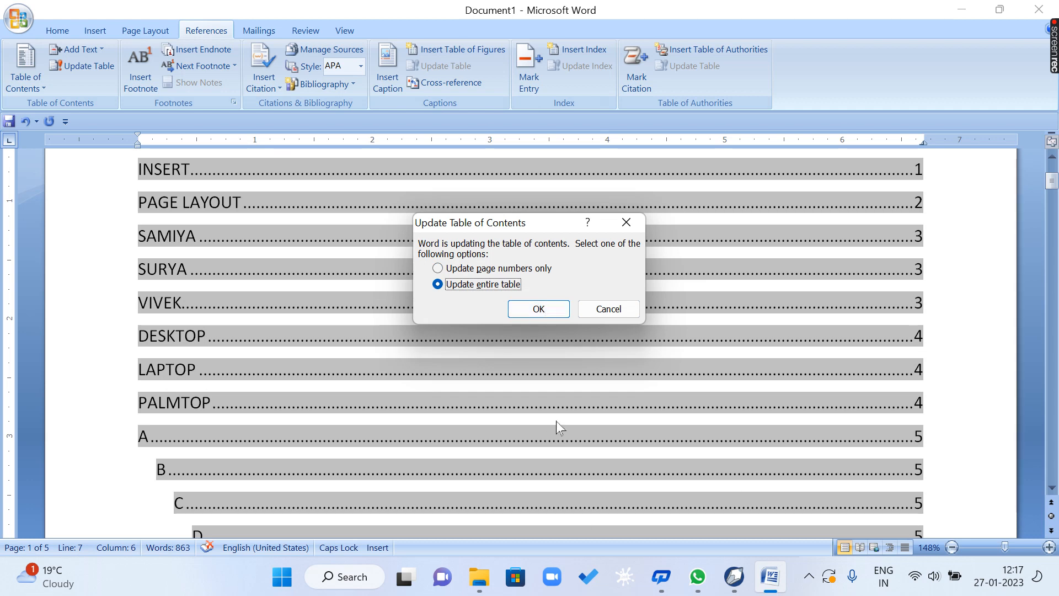
click(438, 269)
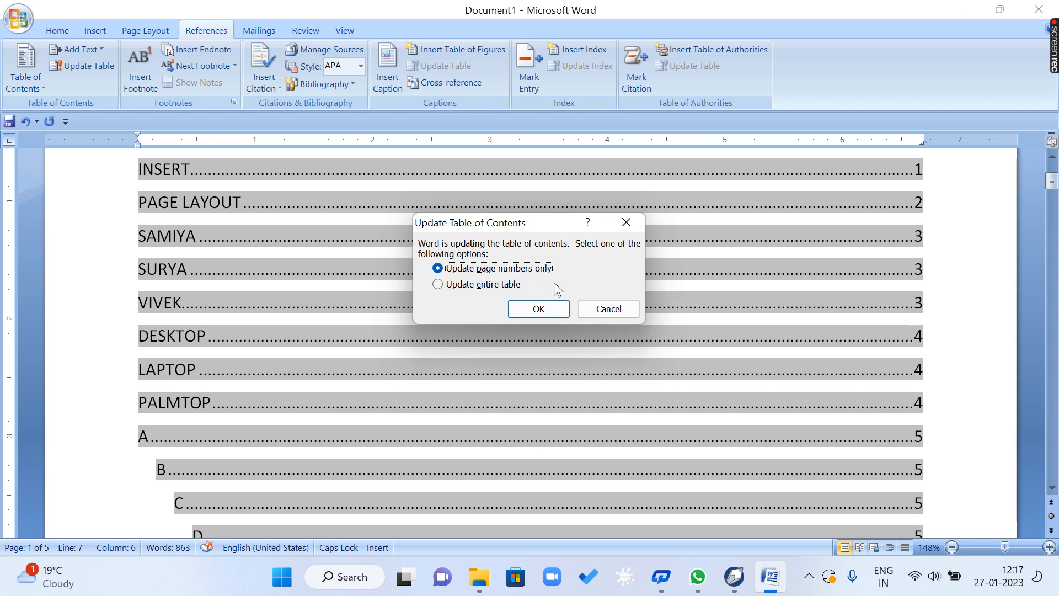
click(607, 310)
Compare the pages of the HOME, INSERT and PAGE LAYOUT headings with the page numbers in the heading index.
scroll(602, 318, down, 10)
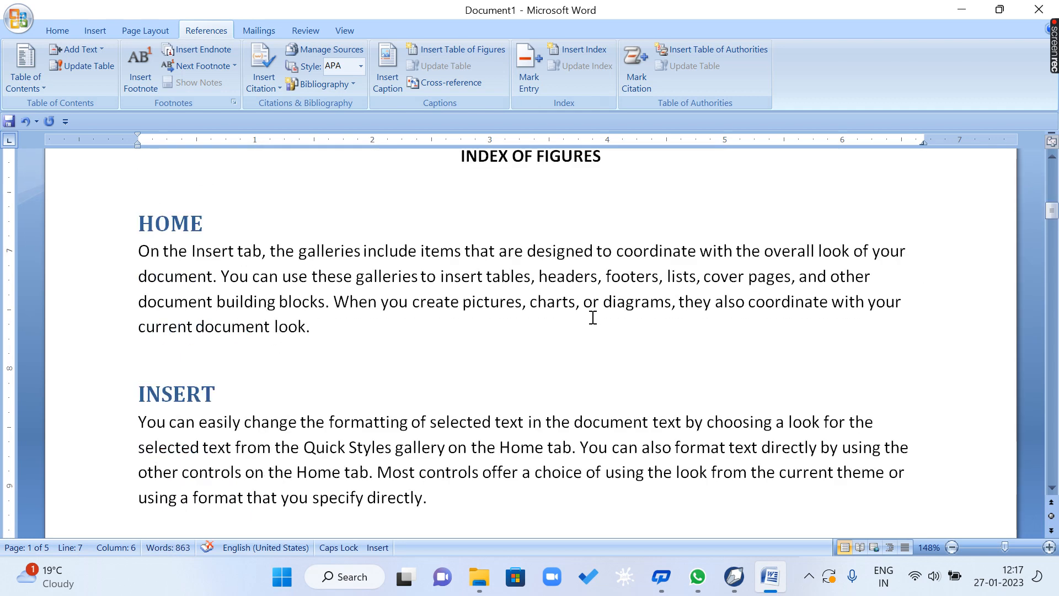
scroll(596, 315, down, 5)
scroll(428, 352, up, 6)
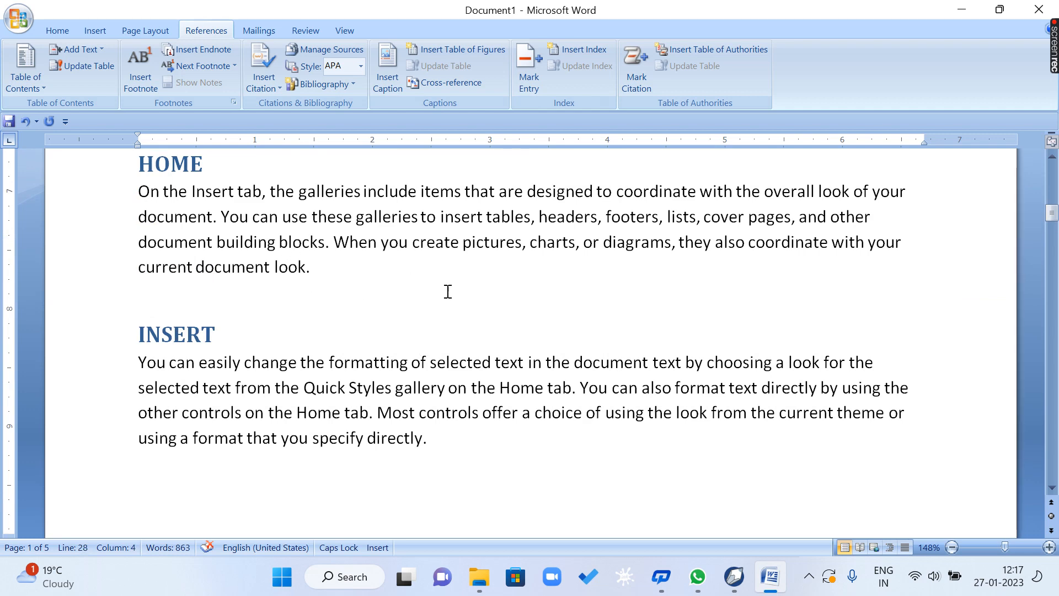
scroll(166, 336, down, 5)
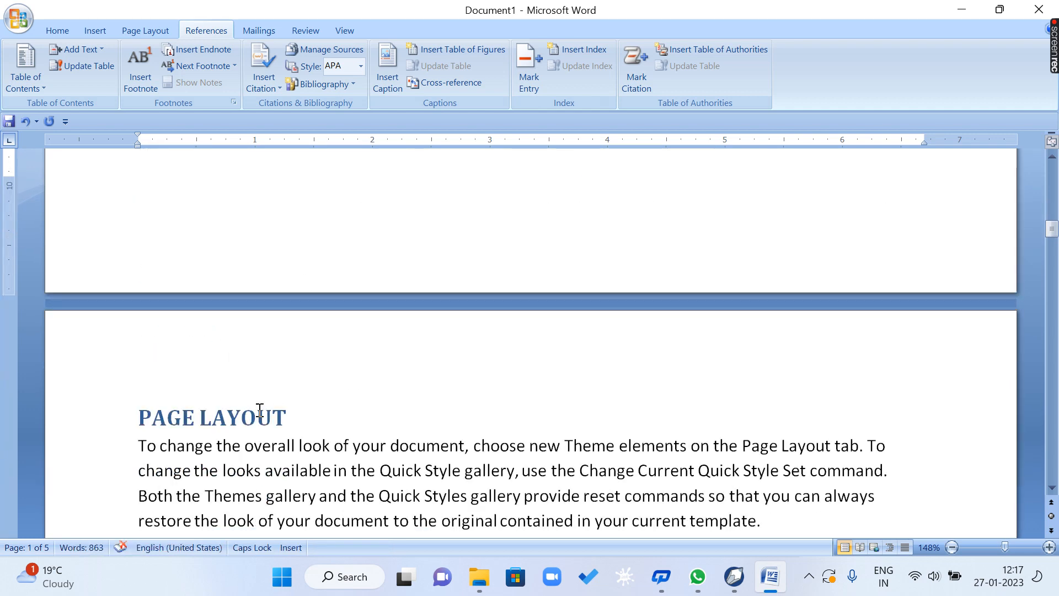
scroll(655, 376, up, 12)
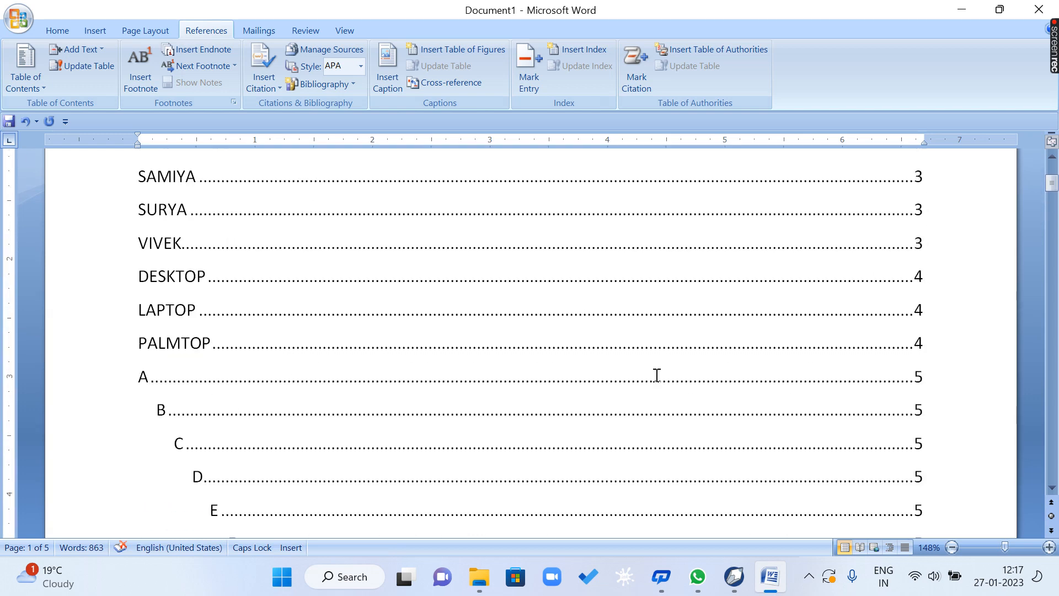
drag(949, 347, 900, 346)
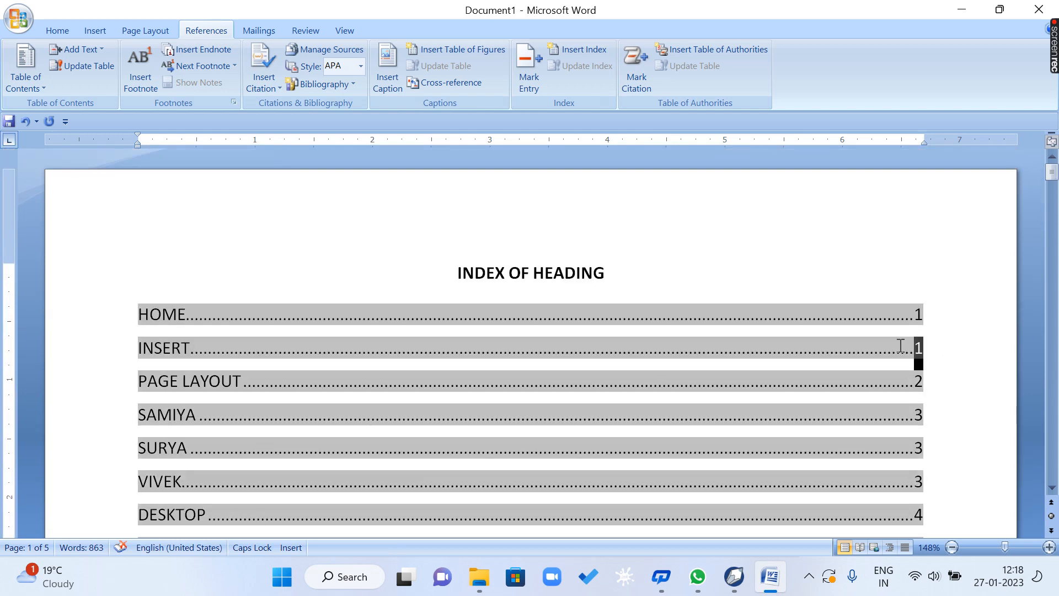
scroll(546, 385, down, 12)
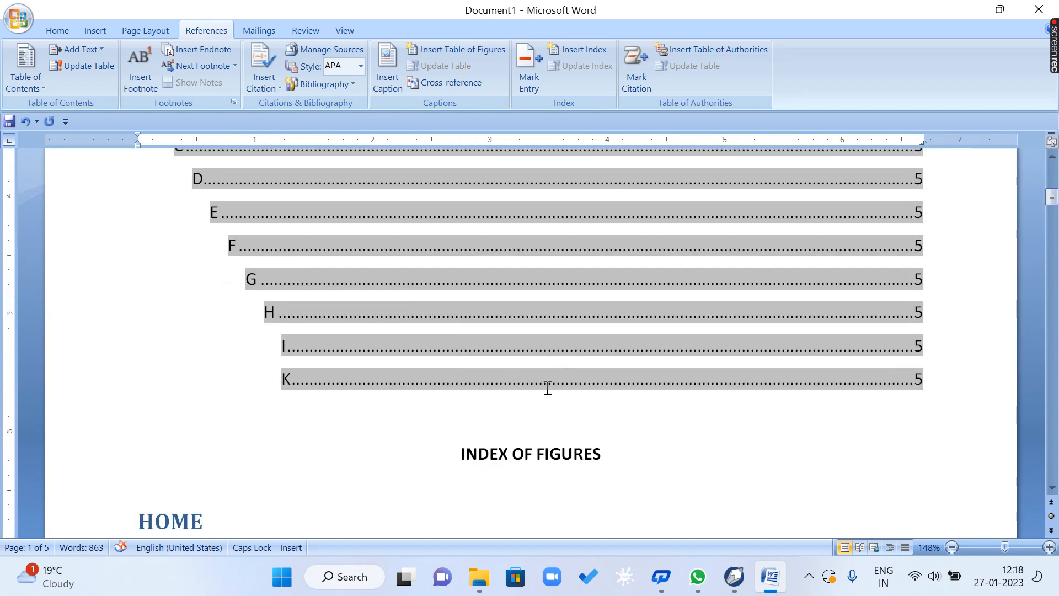
Append FFFFFFFFFFFFFFFF to the end of the HOME paragraph and add lines FFF, F, a blank one and F below it.
scroll(329, 432, up, 4)
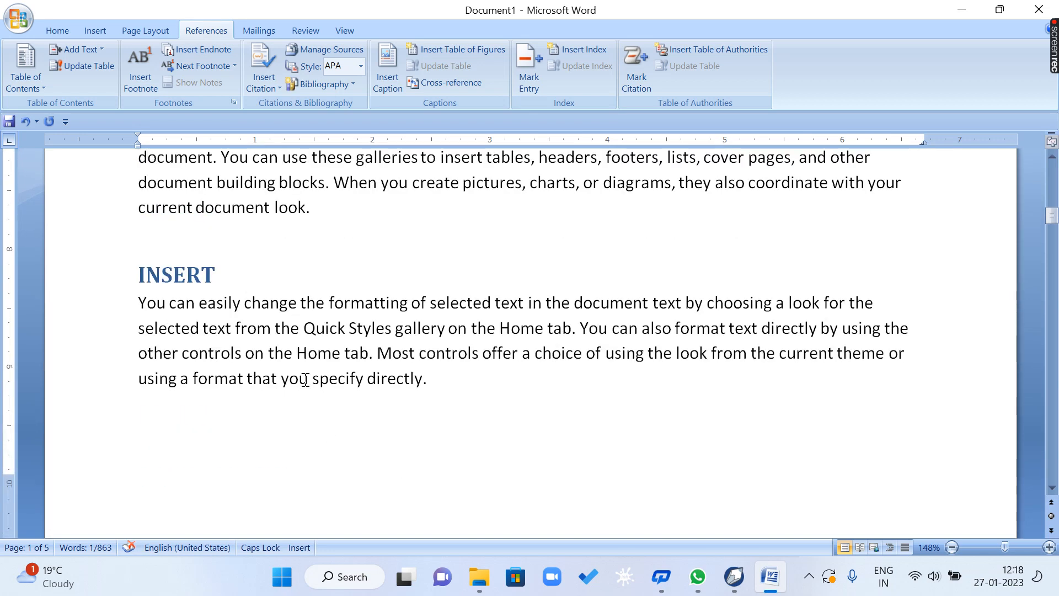
click(210, 251)
click(349, 217)
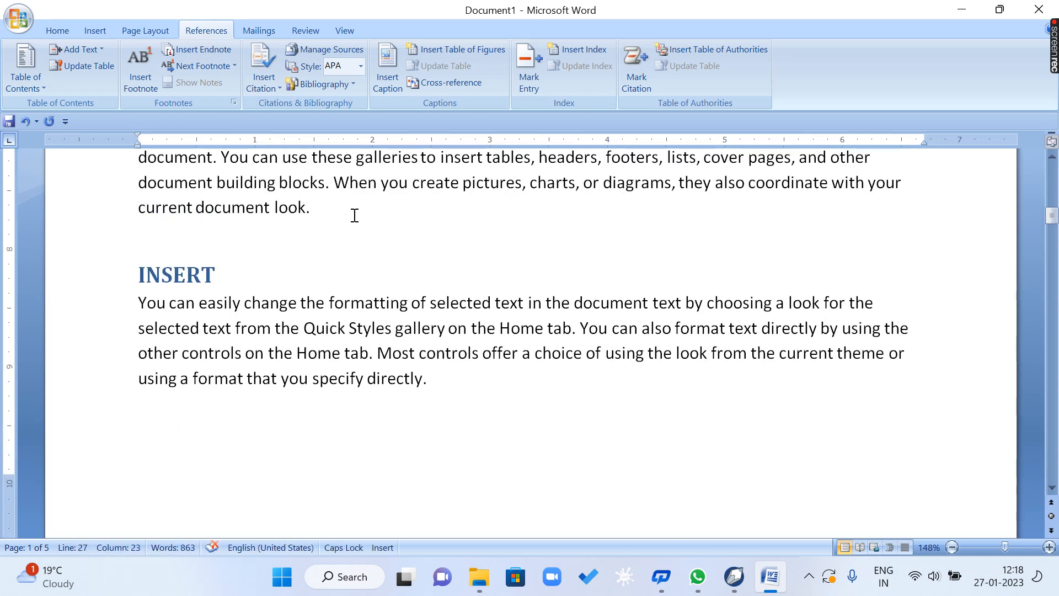
text(FFFFFFFFFFFFFFFF)
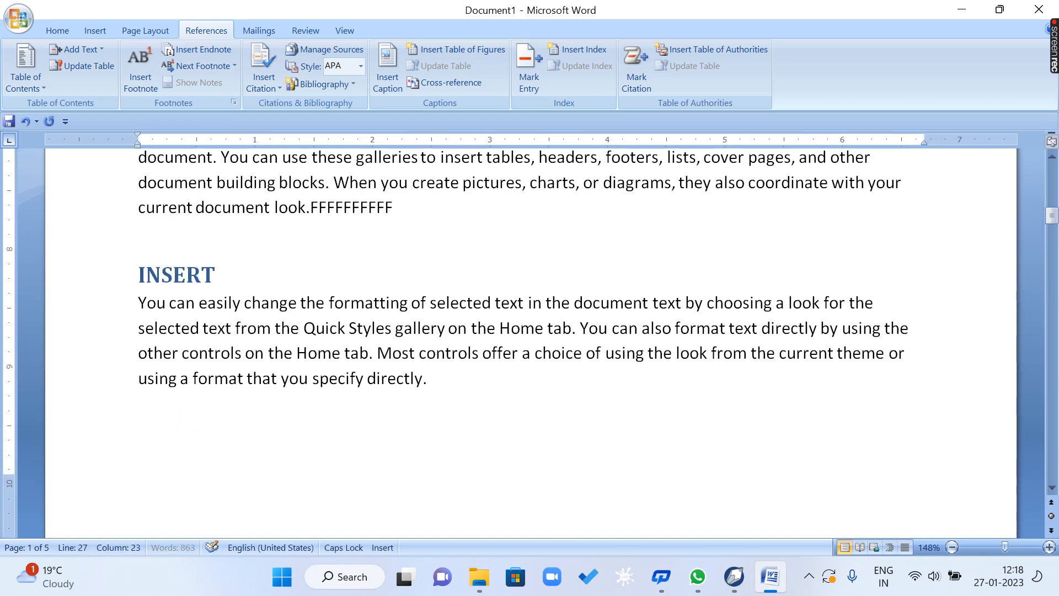
key(Return)
text(FFF)
key(Return)
text(F)
key(Return)
key(Return)
text(F)
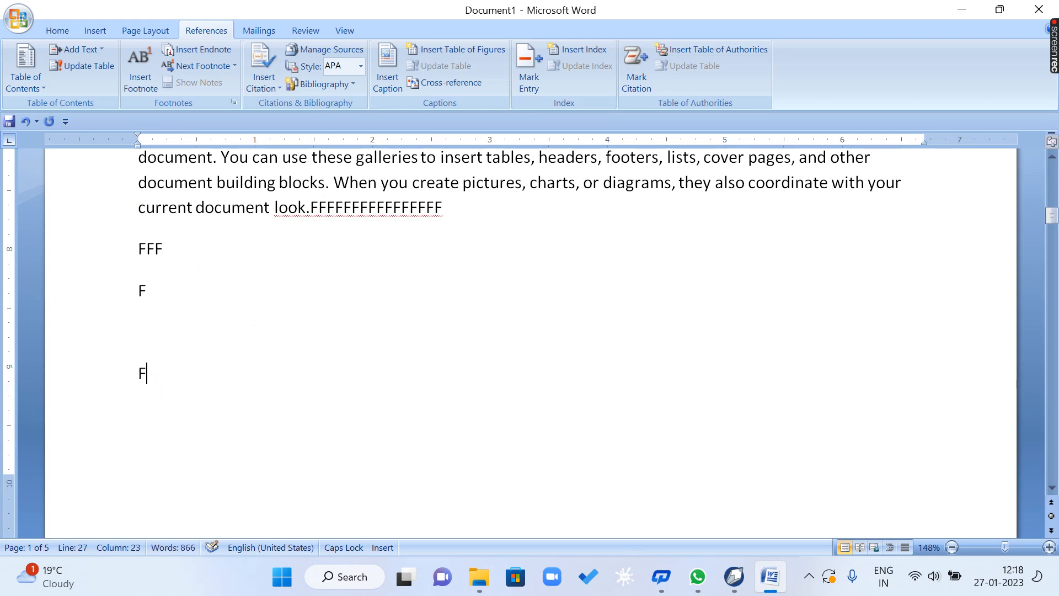
Compare the page of the INSERT heading with the page number listed for it in the heading index.
scroll(651, 329, down, 5)
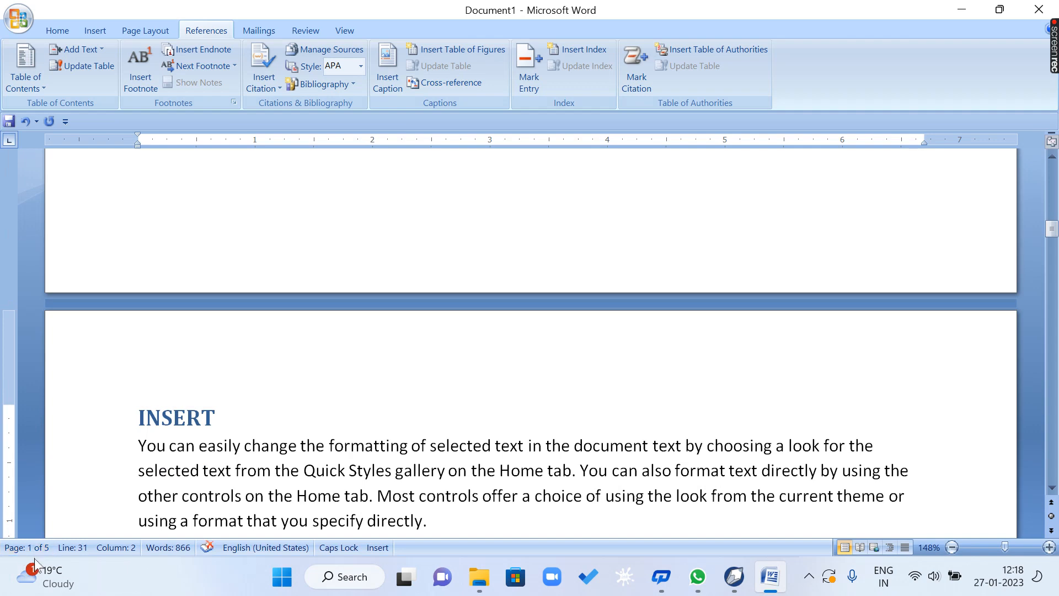
click(232, 447)
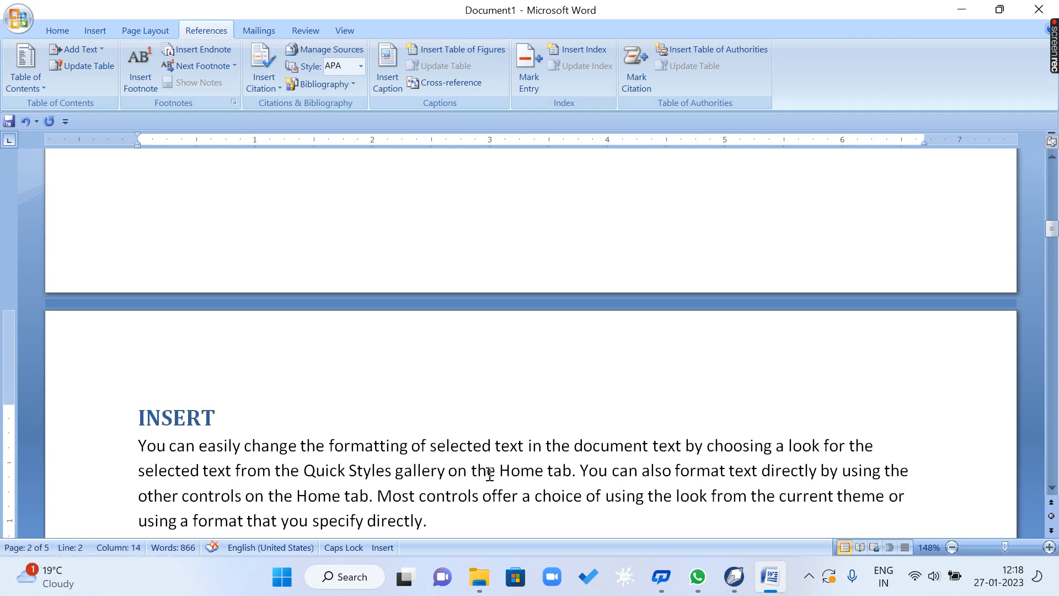
scroll(480, 408, up, 10)
scroll(473, 428, down, 2)
click(911, 261)
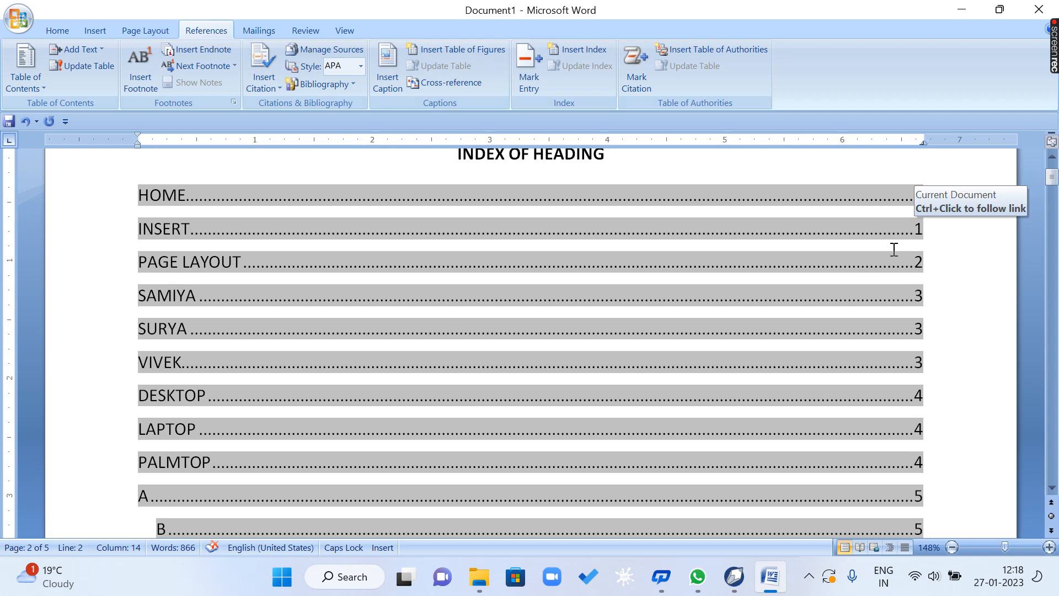
scroll(659, 287, down, 10)
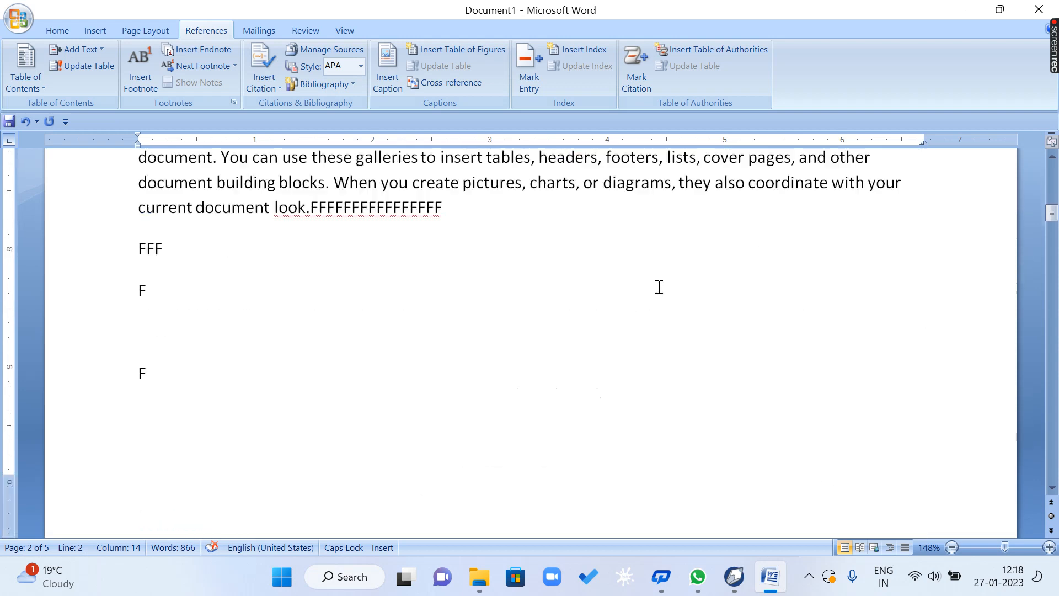
scroll(658, 286, down, 5)
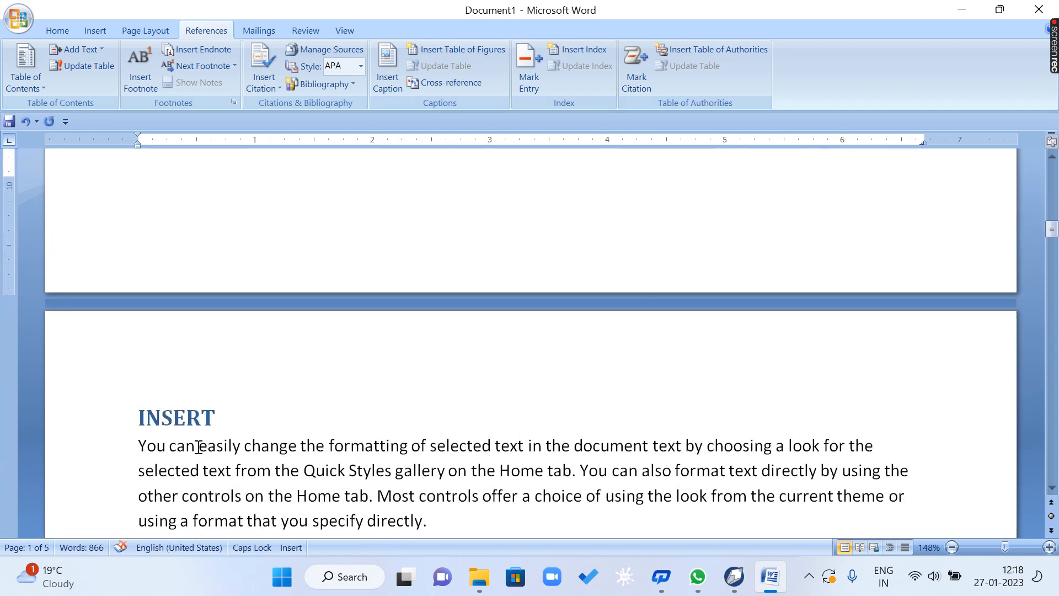
scroll(483, 433, up, 15)
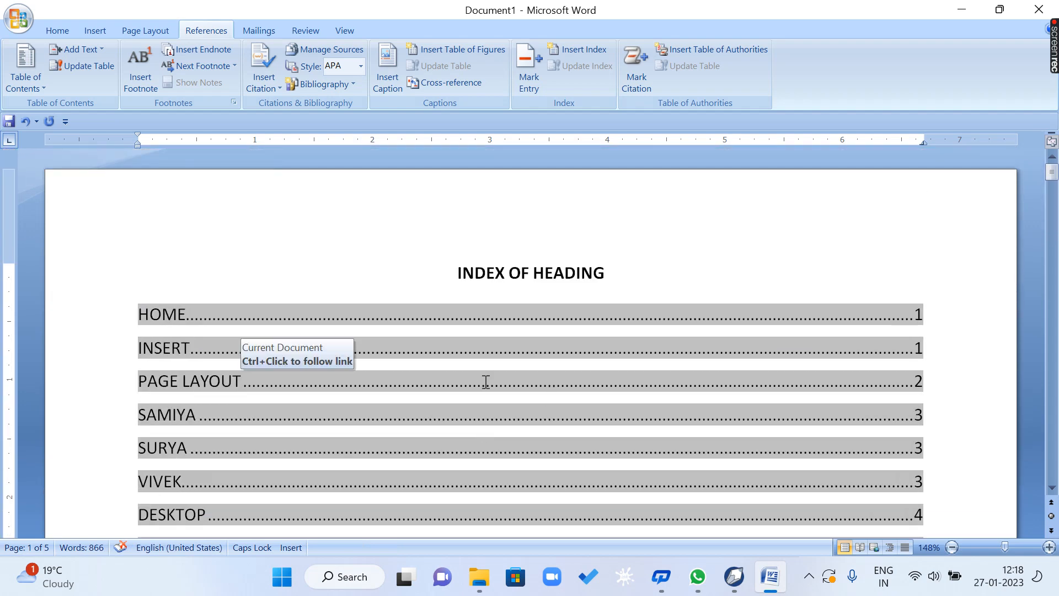
Update the heading index's page numbers only, and follow with an update of the entire table.
scroll(505, 398, down, 3)
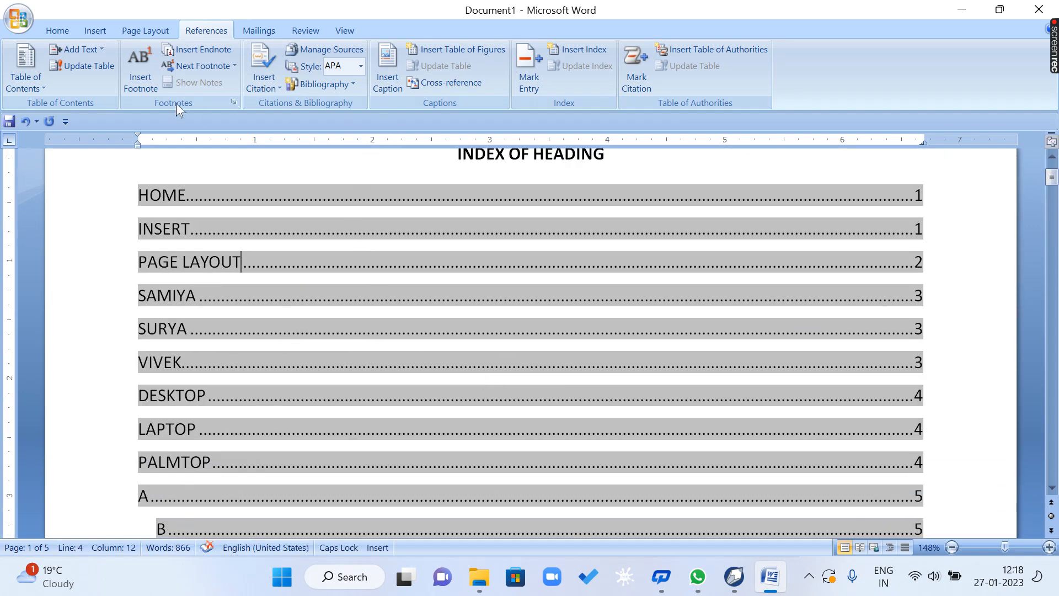
click(82, 65)
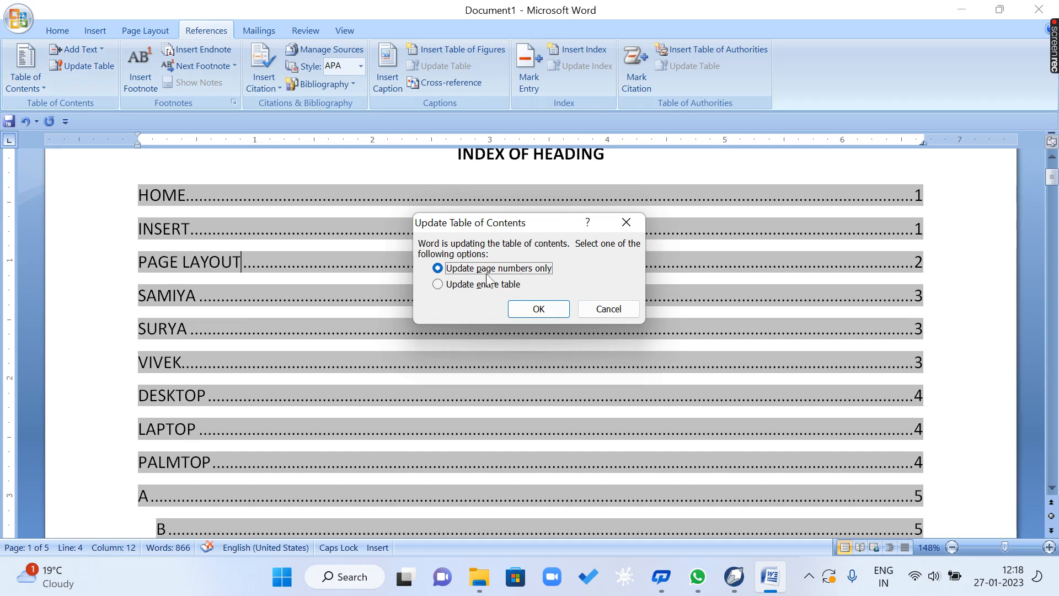
click(543, 310)
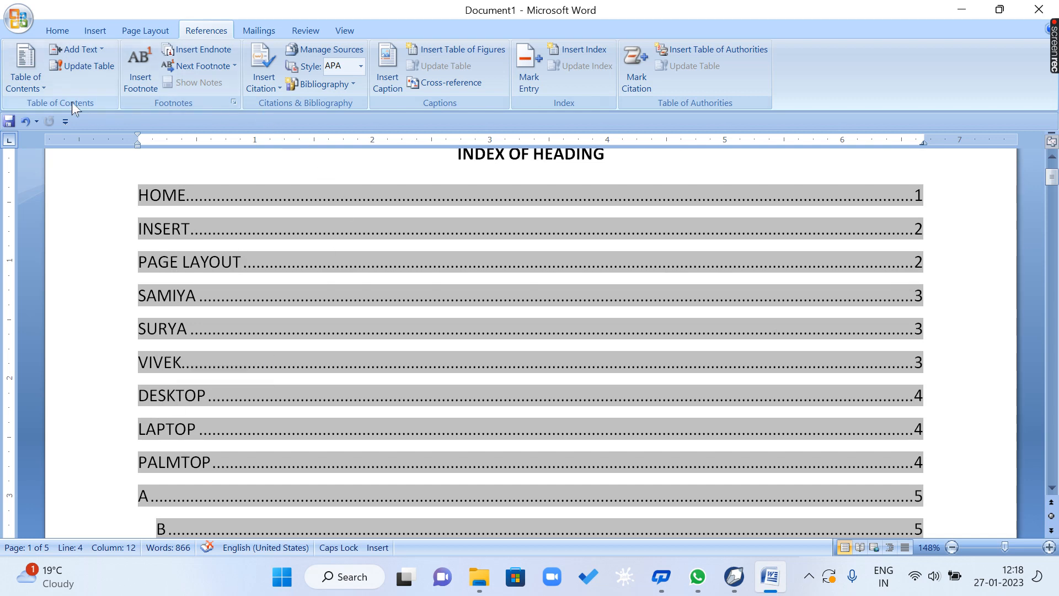
click(90, 67)
click(467, 285)
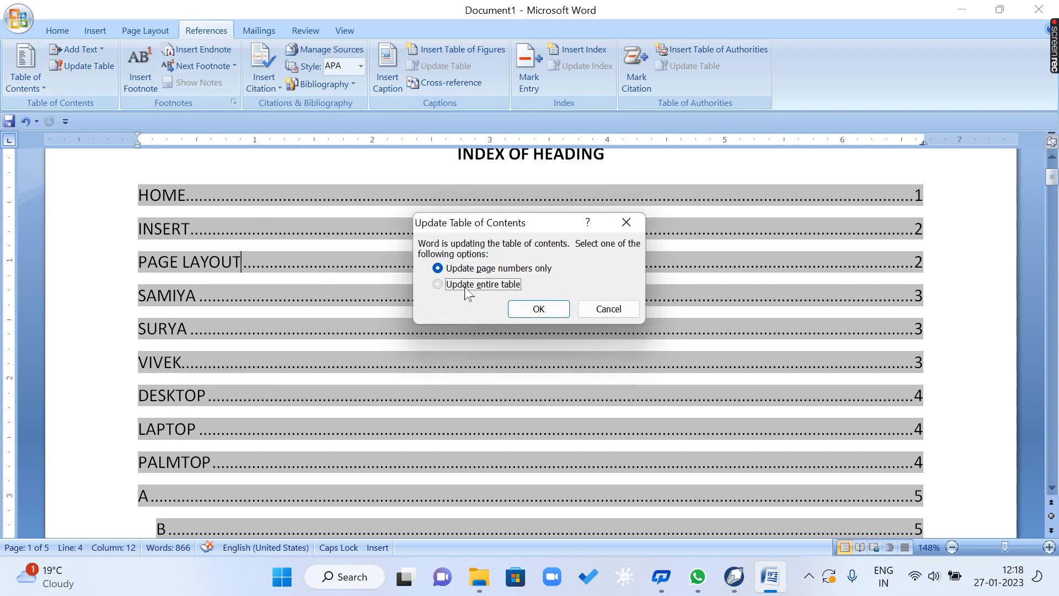
click(546, 309)
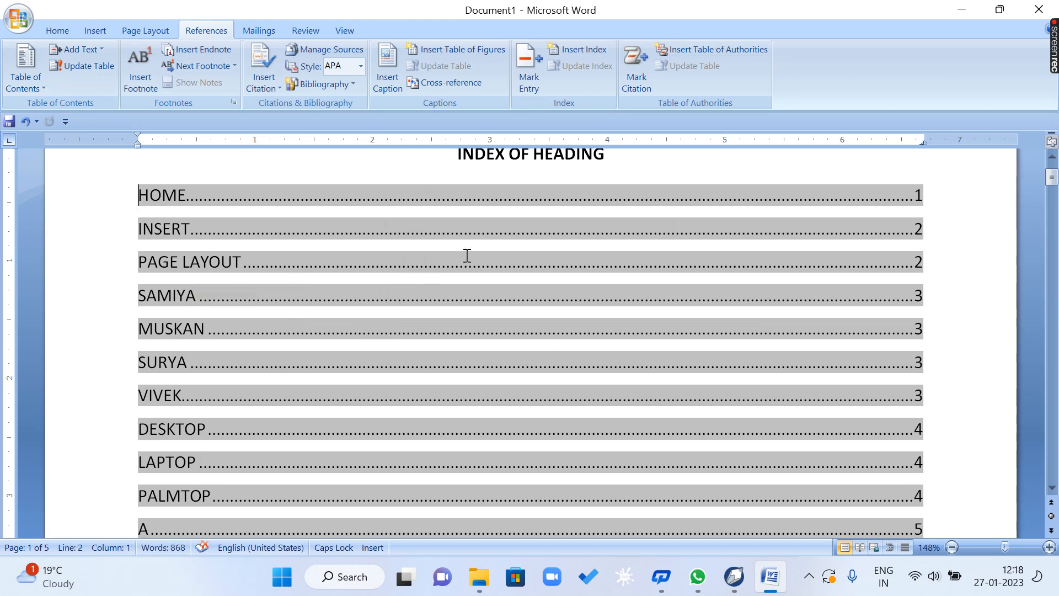
scroll(503, 184, up, 2)
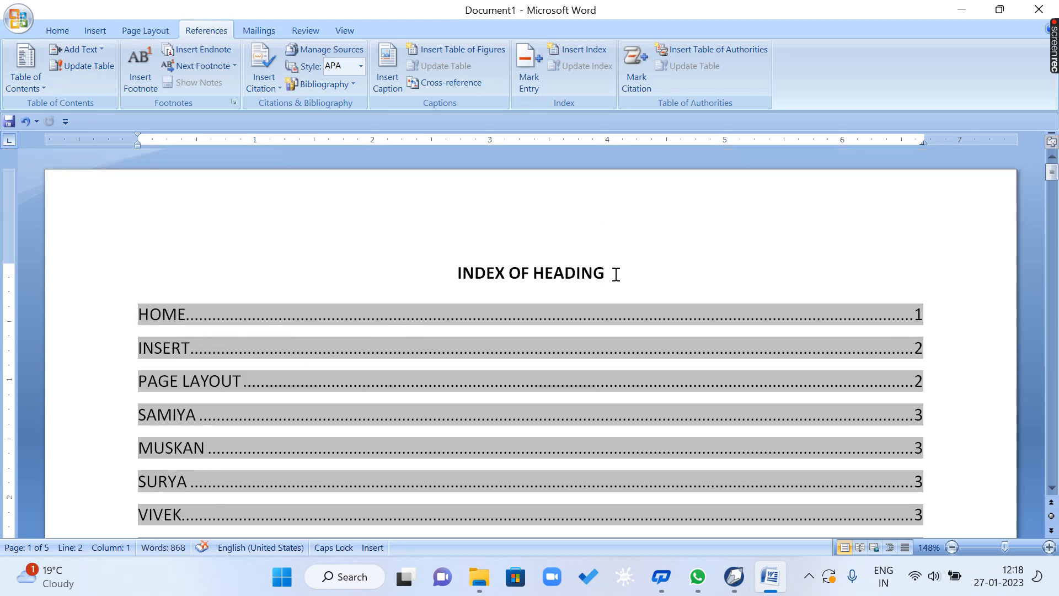
Draw a star shape about 1.1" high and 1.51" wide over the paragraph under INSERT on page 2.
scroll(617, 275, down, 15)
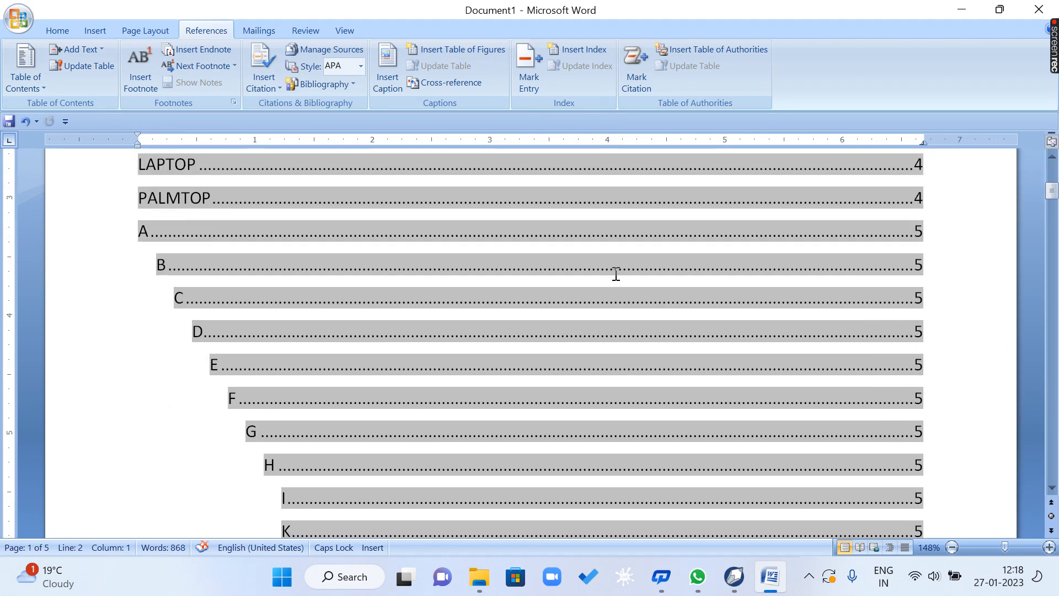
drag(466, 249, 612, 255)
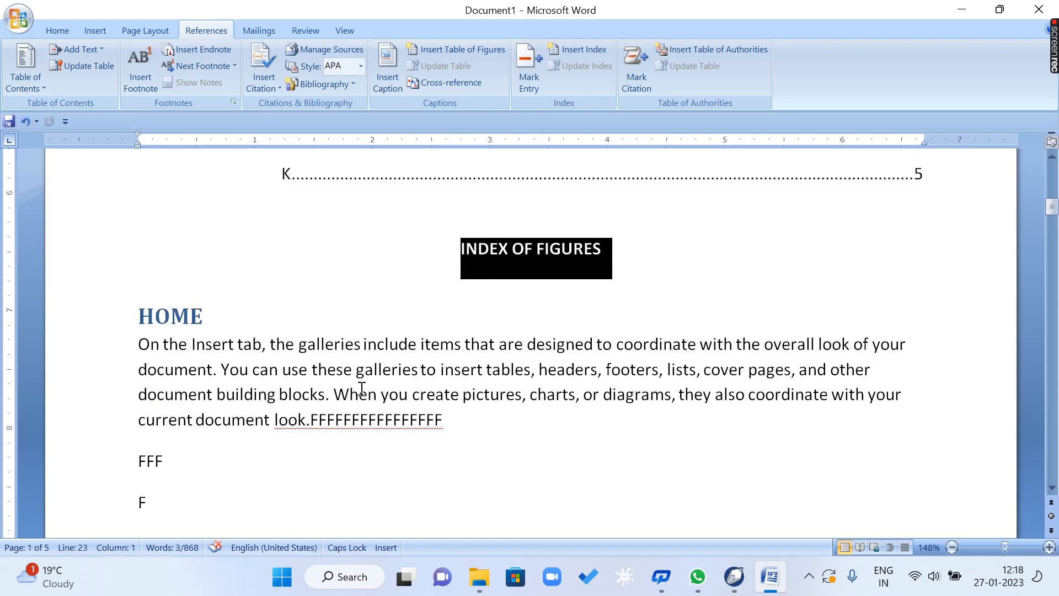
click(343, 393)
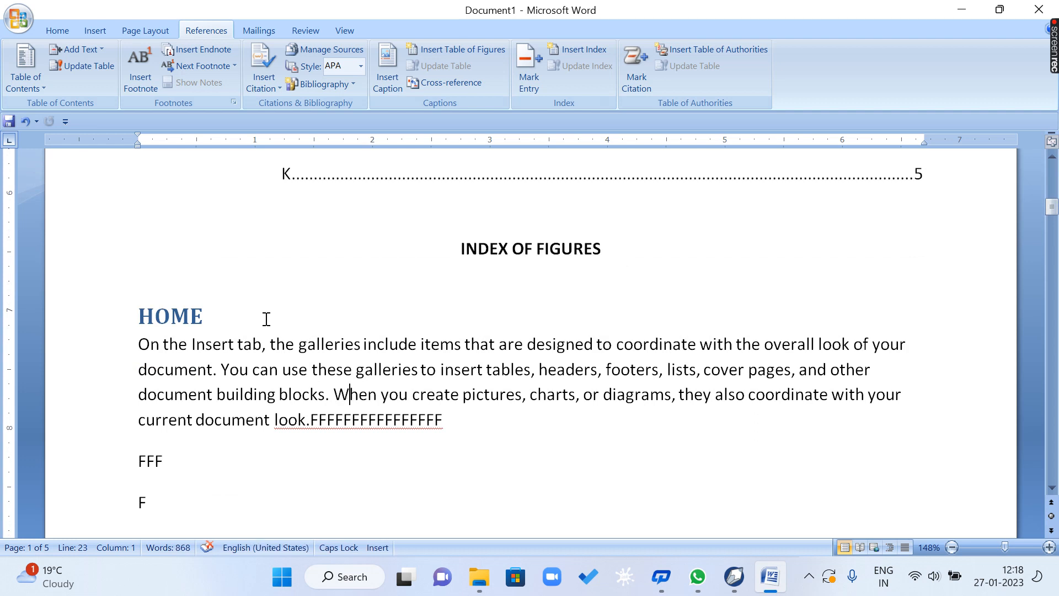
click(96, 31)
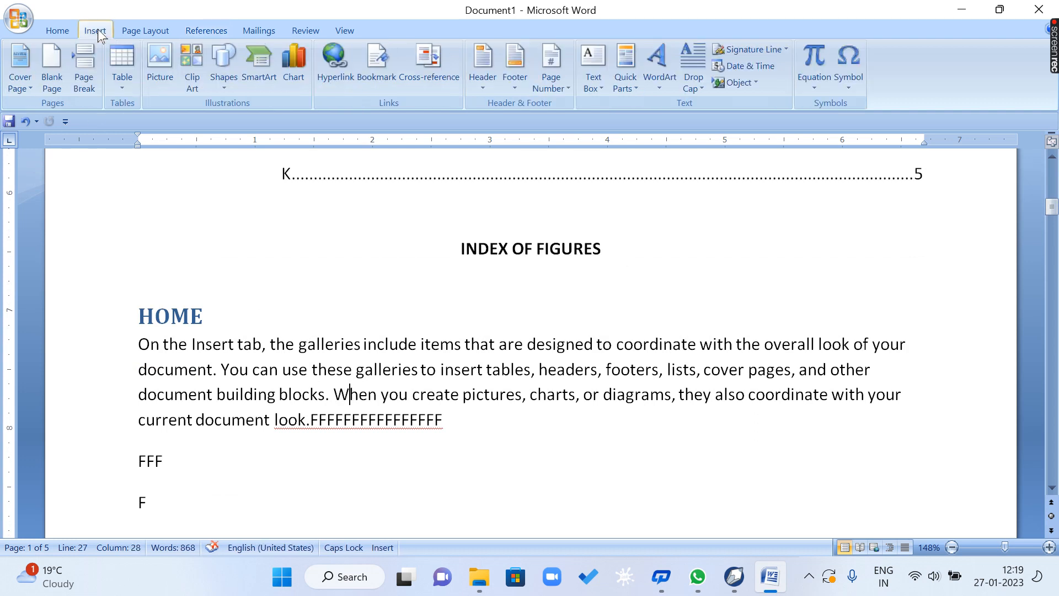
click(228, 83)
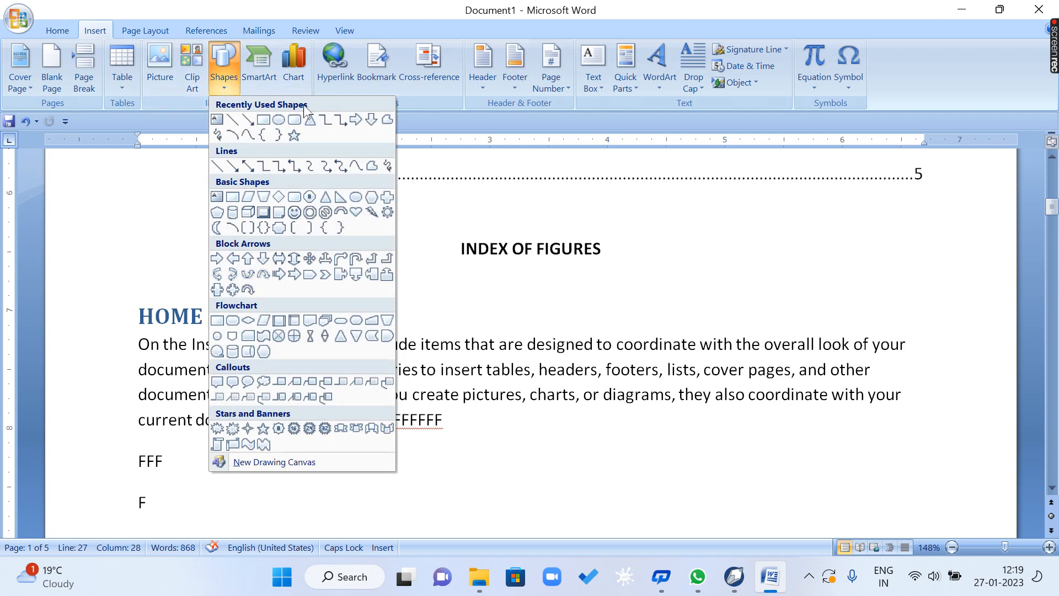
click(294, 136)
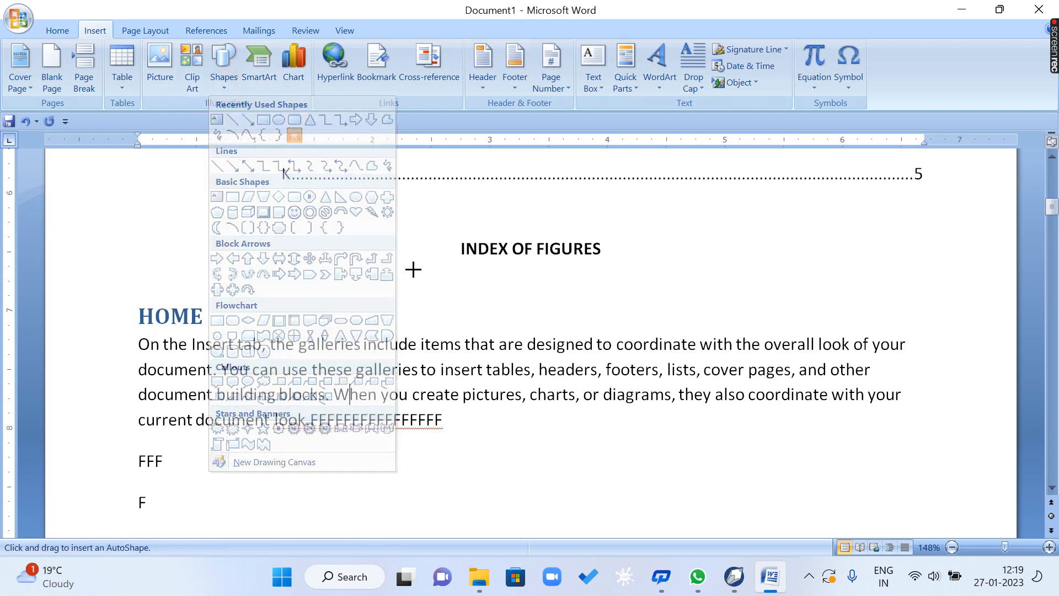
scroll(411, 242, down, 6)
drag(316, 266, 493, 396)
Duplicate the star and place the copy below the PAGE LAYOUT paragraph.
drag(415, 352, 434, 372)
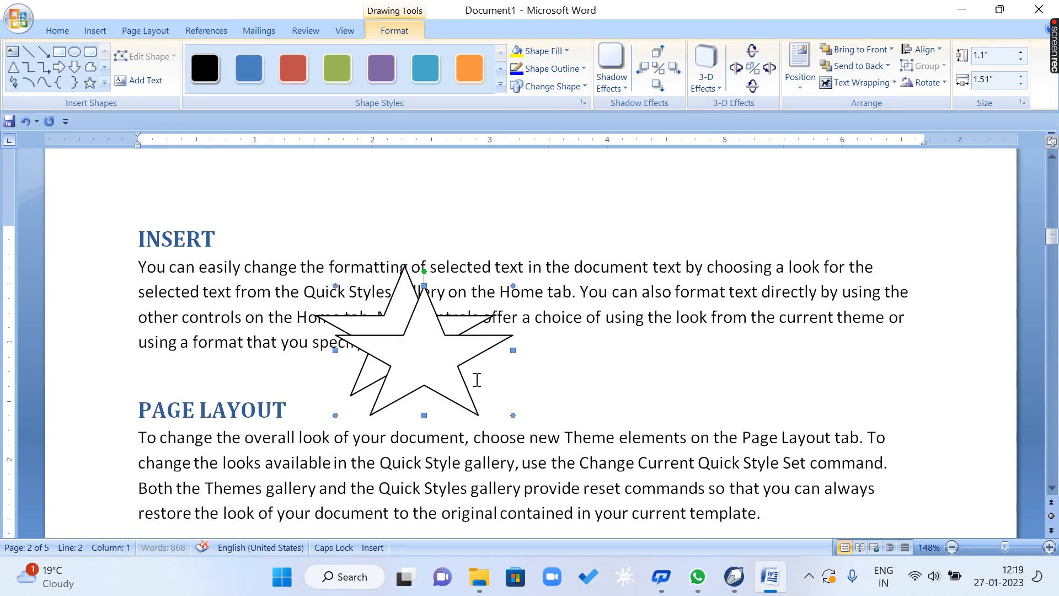
scroll(460, 370, down, 3)
drag(425, 209, 472, 444)
scroll(477, 419, up, 2)
Move the first star to the middle of the INSERT paragraph and set its text wrapping to Square.
click(426, 267)
drag(427, 266, 540, 254)
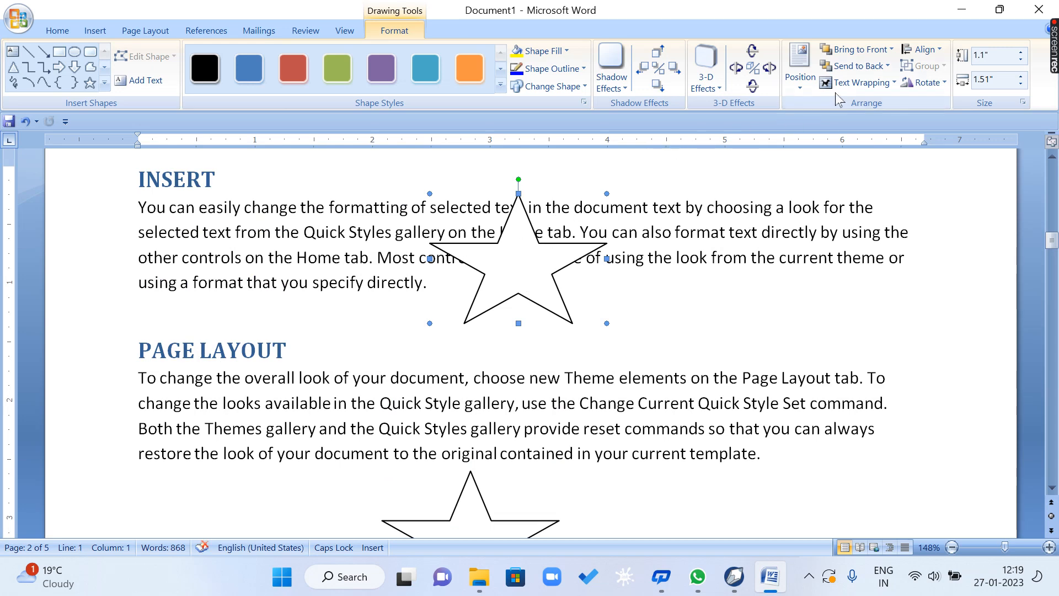
click(853, 83)
click(864, 127)
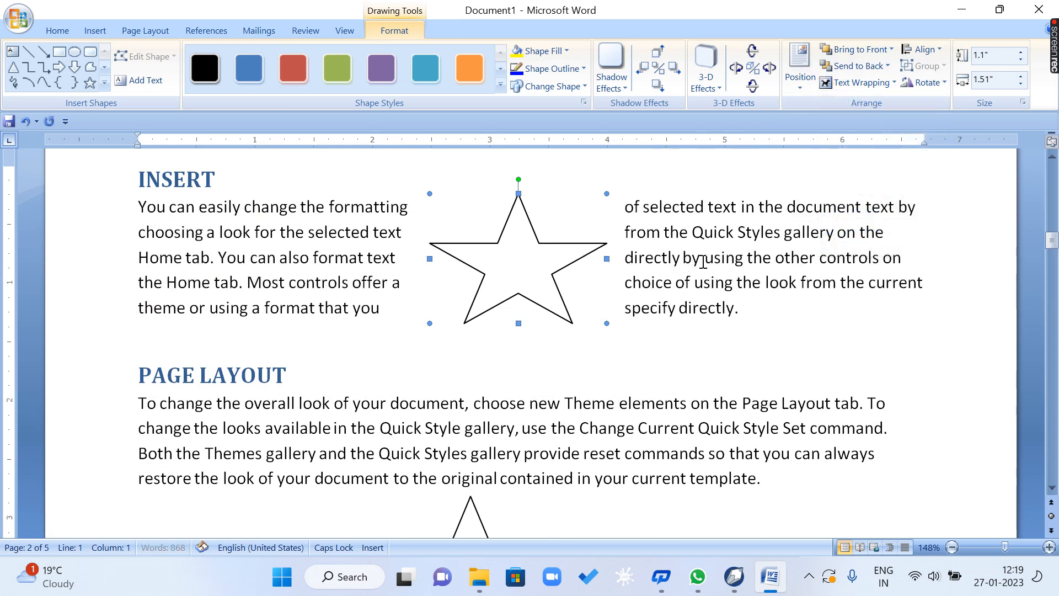
Draw a rectangle about 0.58" by 0.84" below page 3's first paragraph and a rounded rectangle about 0.86" by 1.16" further down.
scroll(576, 231, down, 3)
click(499, 328)
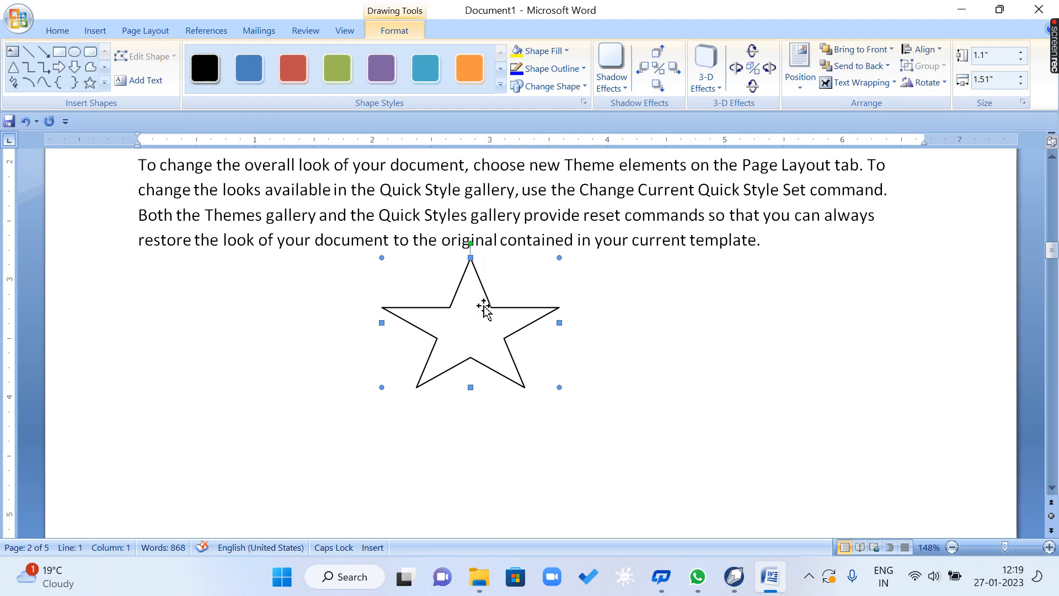
scroll(464, 309, down, 6)
scroll(465, 310, up, 2)
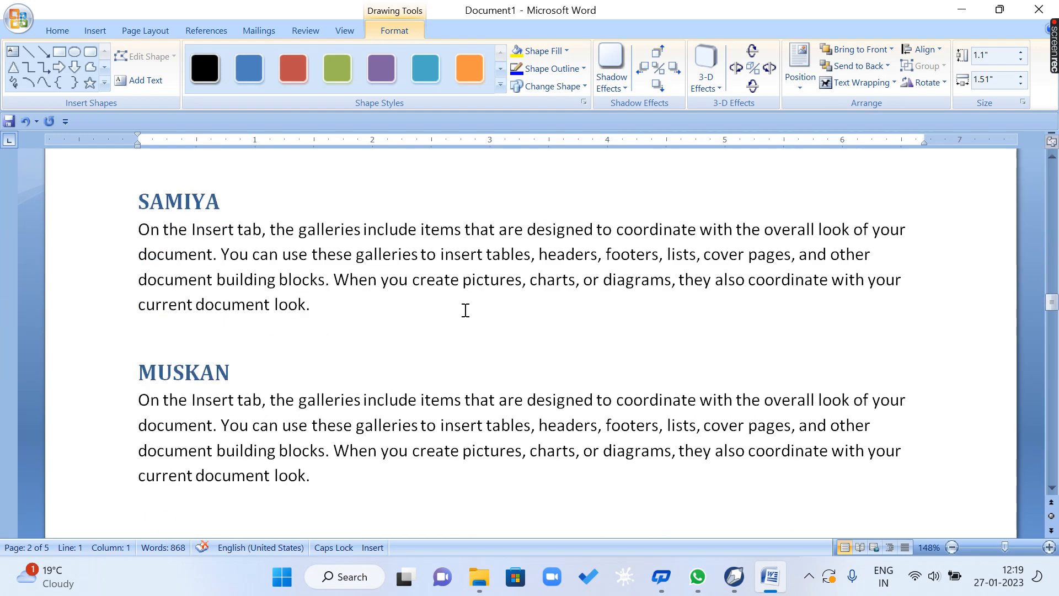
click(59, 51)
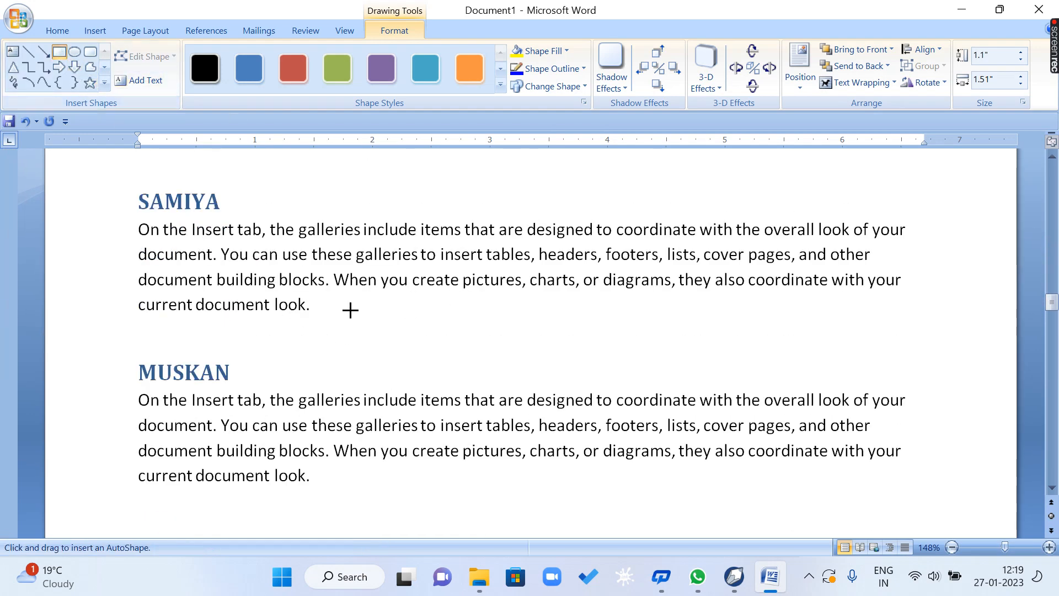
drag(350, 311, 451, 376)
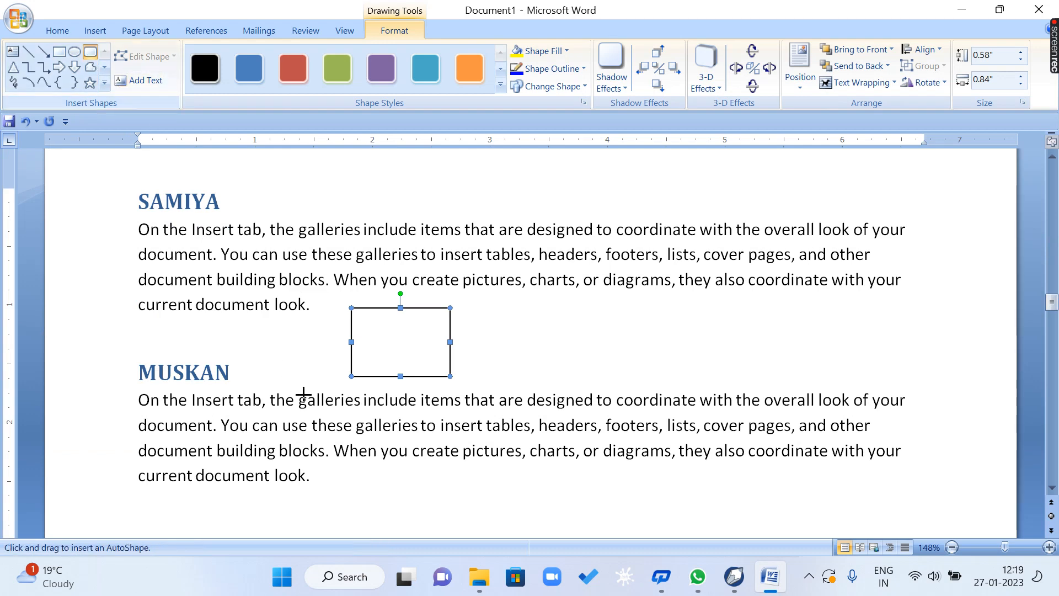
scroll(333, 241, down, 3)
drag(333, 233, 468, 334)
scroll(396, 441, down, 5)
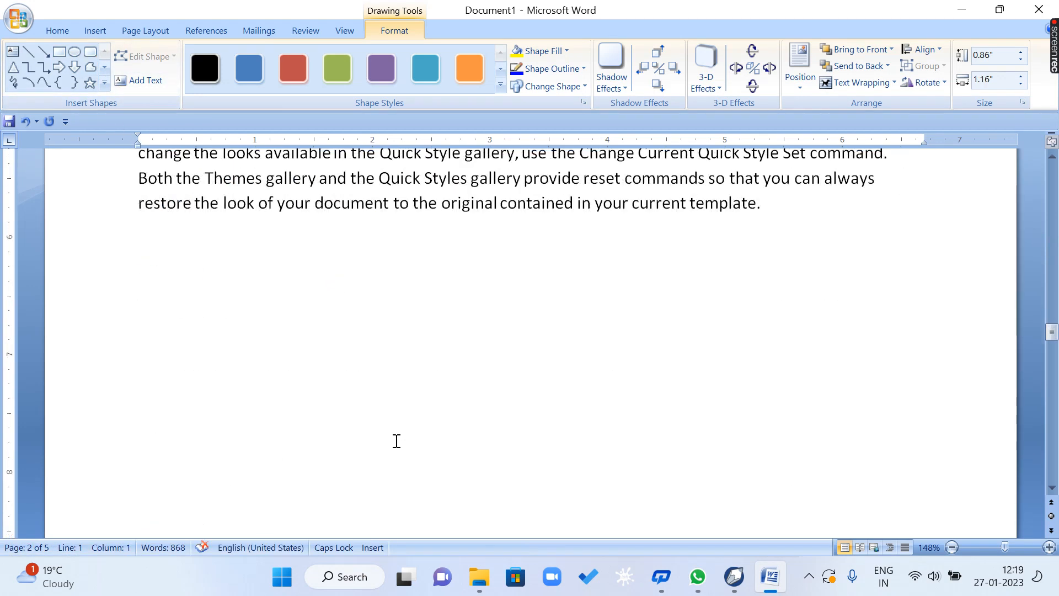
Draw two triangles on page 4: one about 0.63" by 0.7" below the DESKTOP paragraph, one about 0.65" by 0.75" below the LAPTOP paragraph.
scroll(396, 441, up, 7)
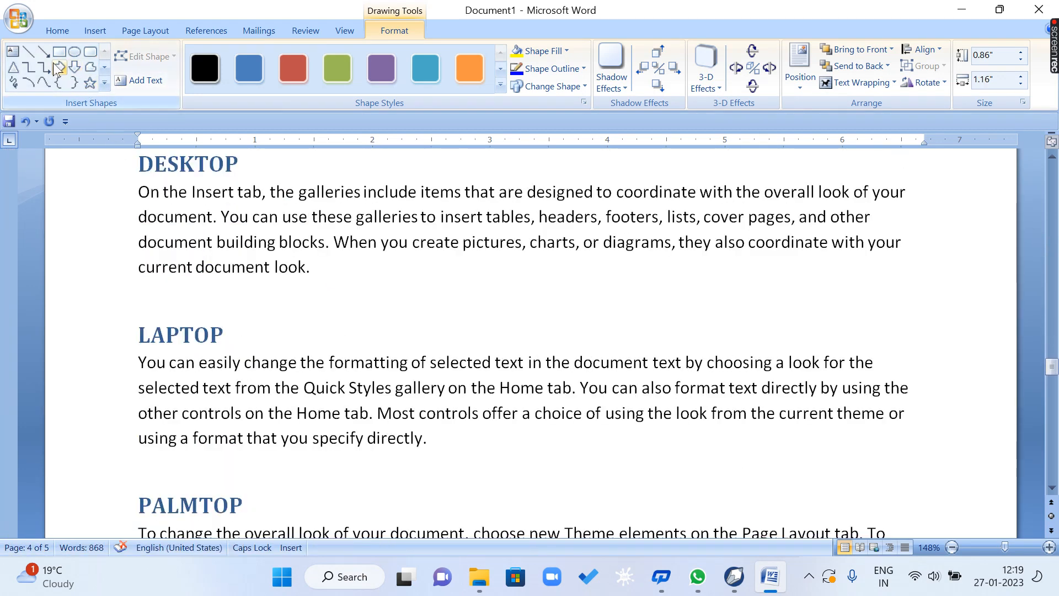
click(13, 67)
drag(393, 268, 475, 343)
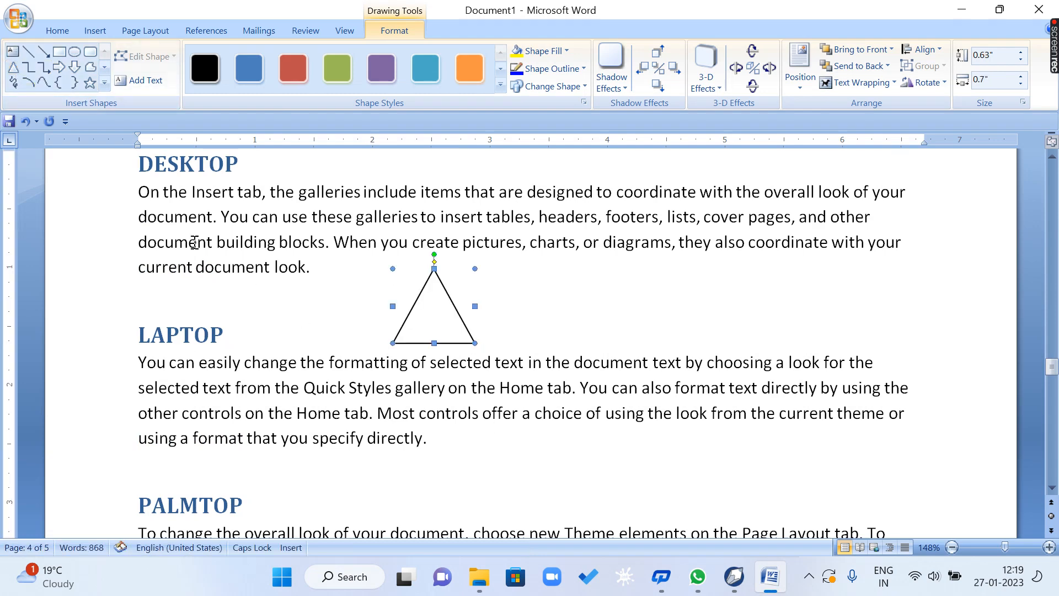
click(13, 68)
drag(442, 431, 530, 507)
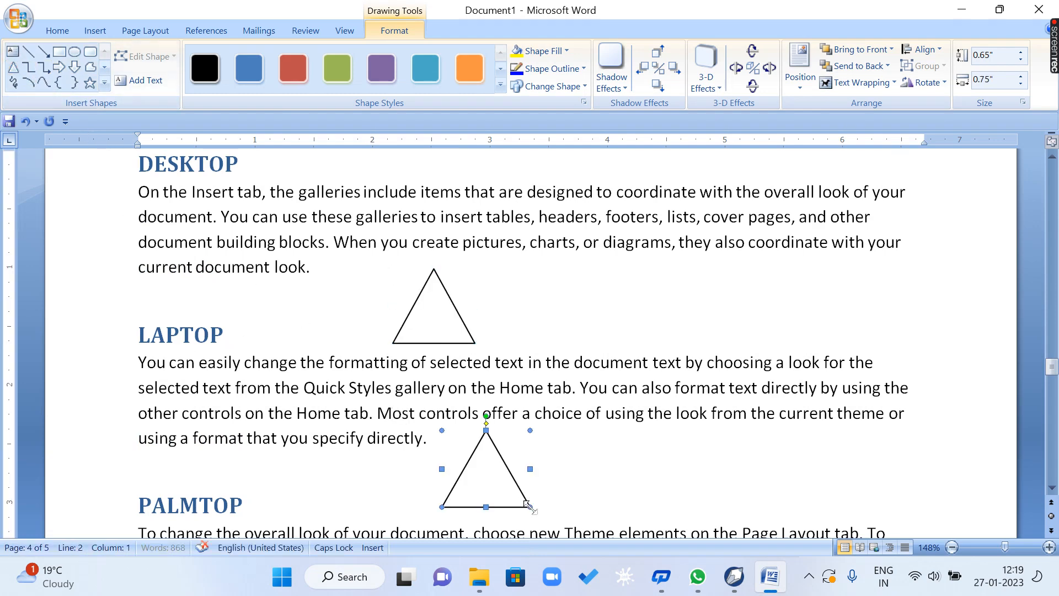
Draw a rectangle about 0.9" high and 0.96" wide over the text around headings B and C on page 5.
scroll(521, 489, down, 20)
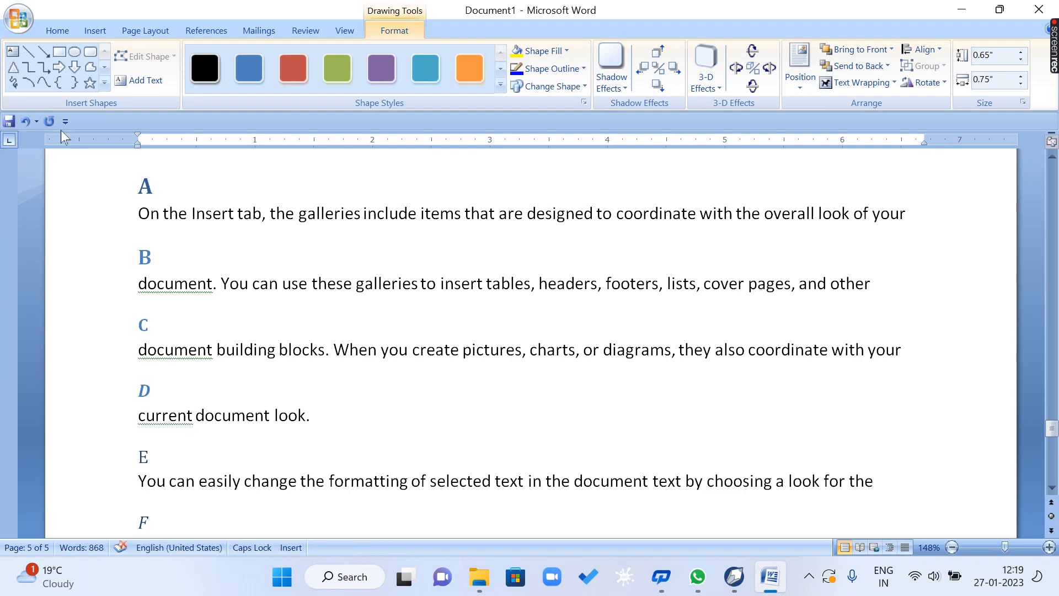
click(59, 51)
drag(305, 256, 417, 362)
scroll(634, 332, up, 10)
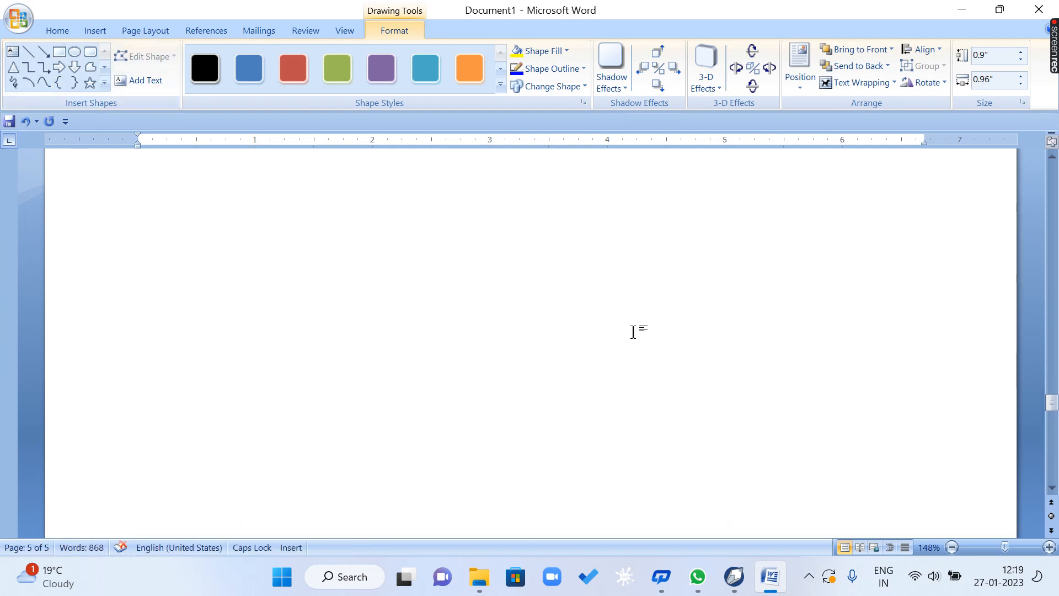
Select the star in the INSERT paragraph on page 2 and start inserting a caption for it.
drag(1052, 385, 1055, 242)
scroll(719, 194, up, 1)
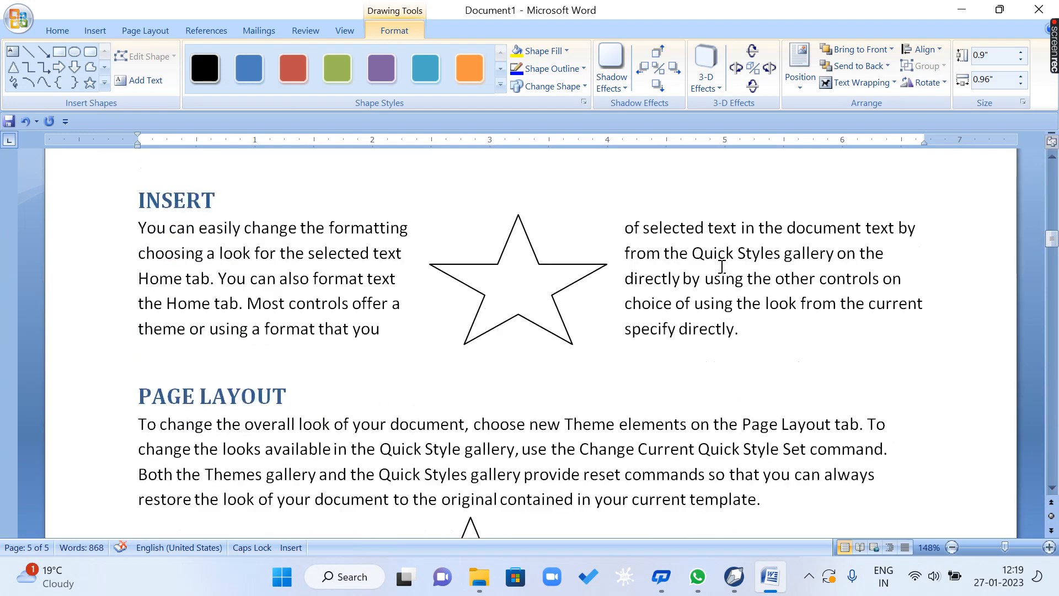
click(545, 296)
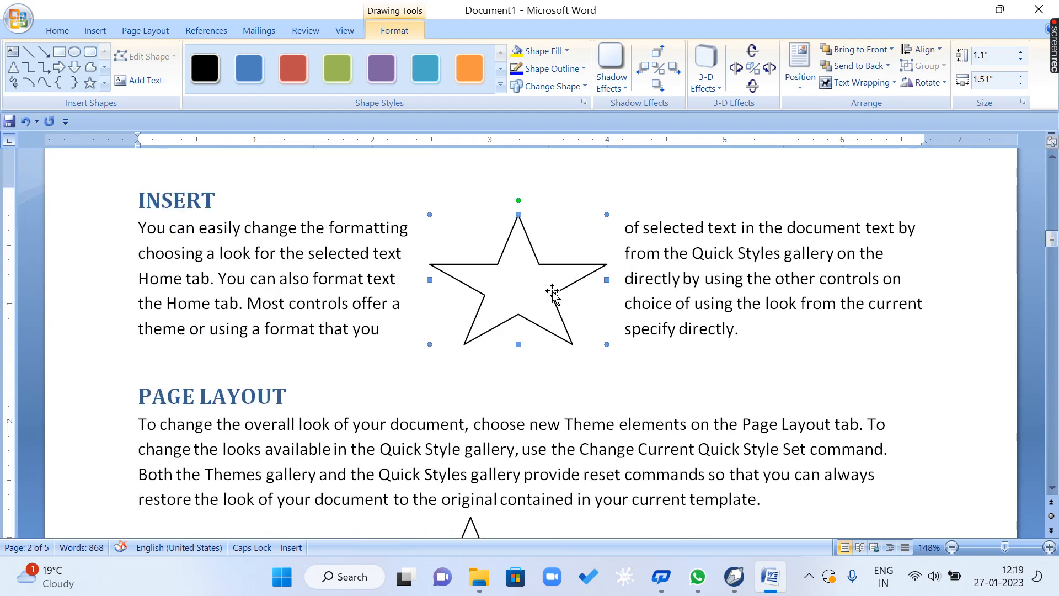
click(212, 31)
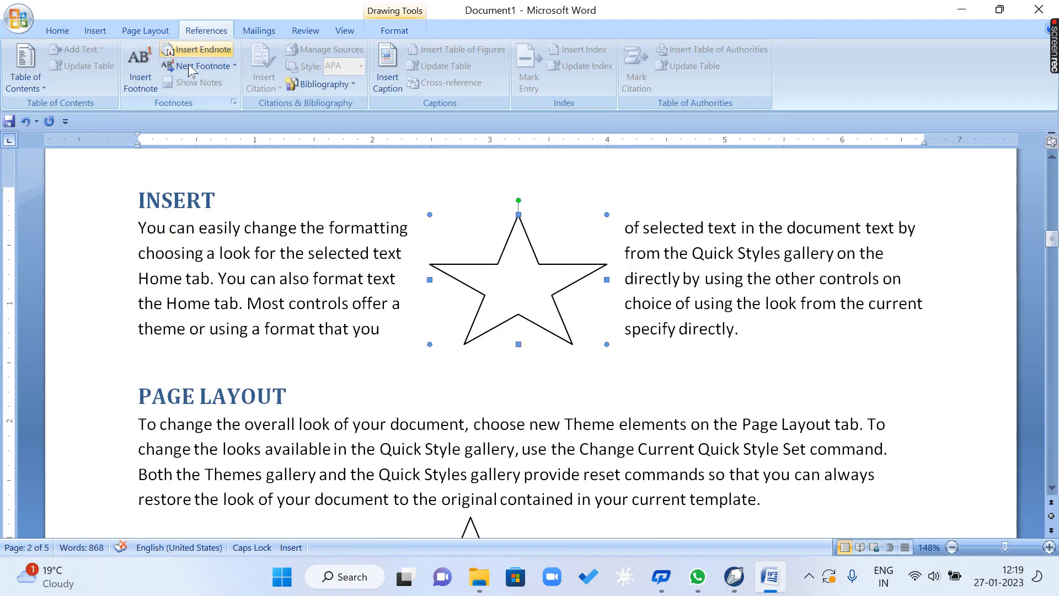
click(396, 95)
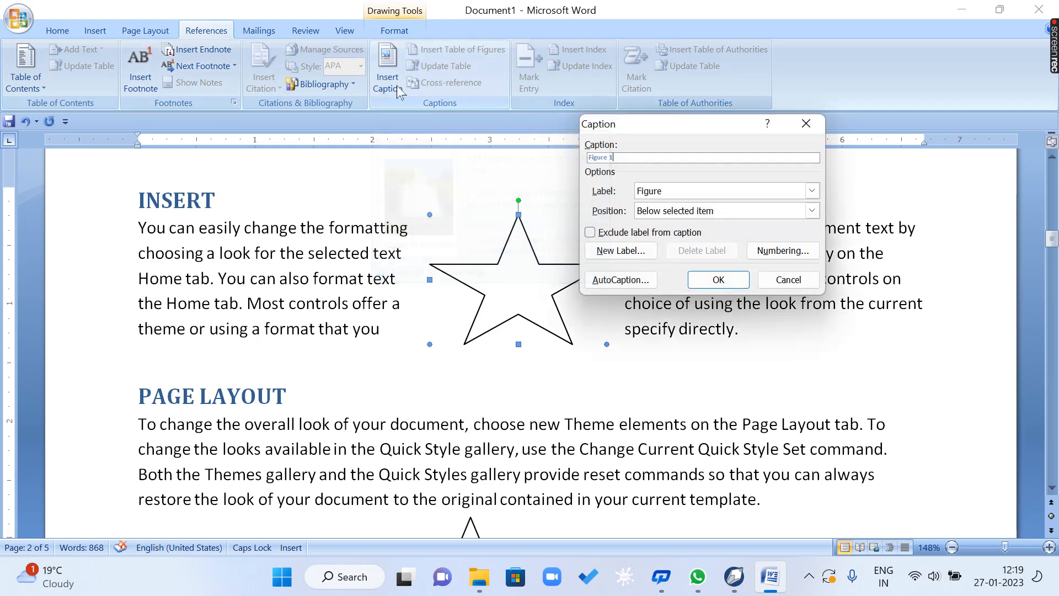
Look through the caption labels available for the star's caption.
click(812, 191)
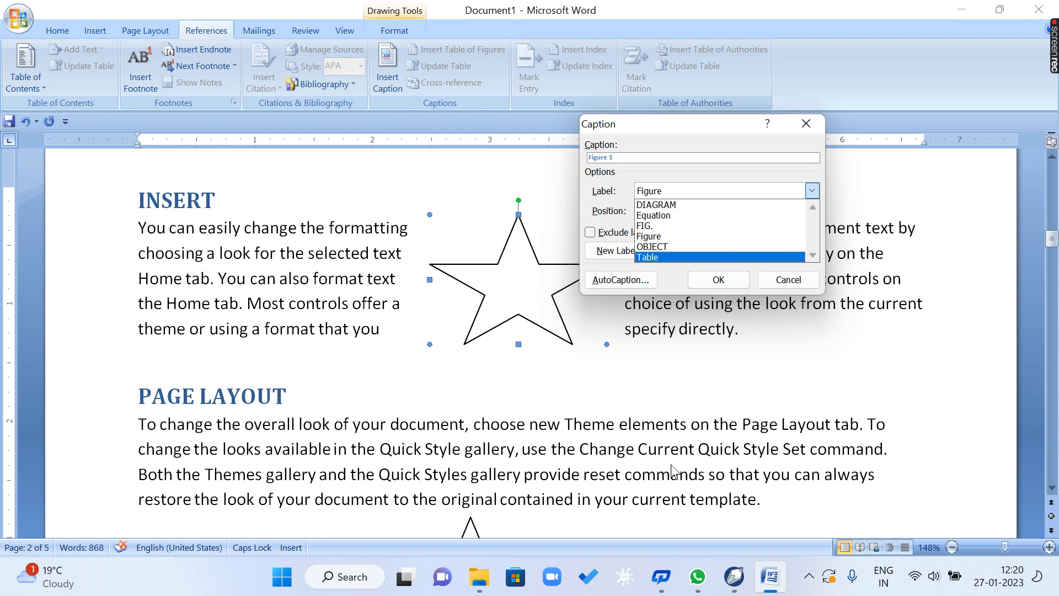
key(Up)
key(Up)
key(Up)
key(Down)
key(Down)
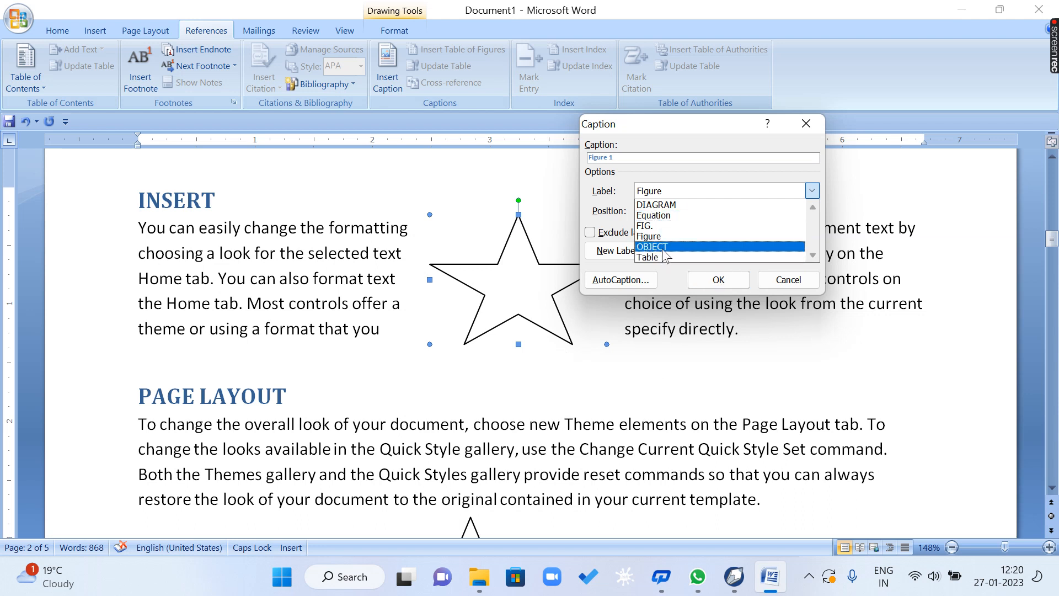
key(Return)
click(812, 191)
click(713, 237)
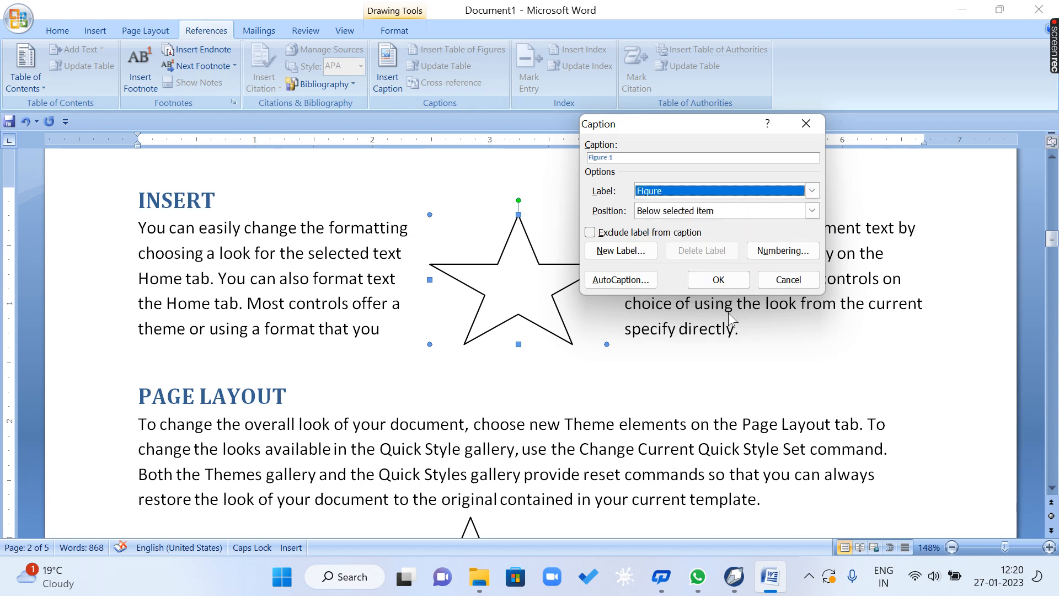
Delete the custom caption labels DIAGRAM, OBJECT and FIG.
click(813, 191)
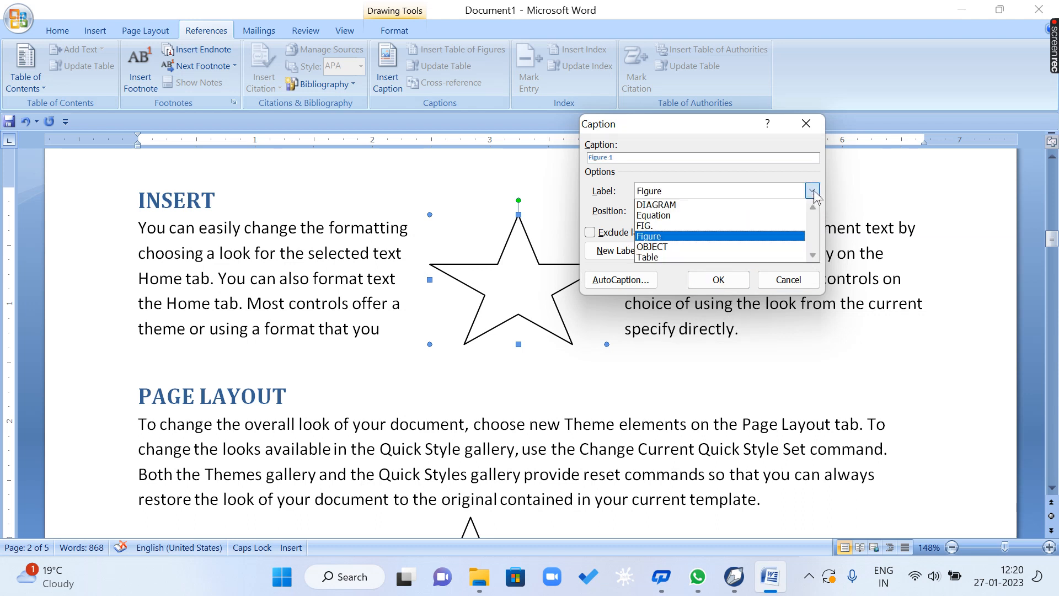
click(701, 204)
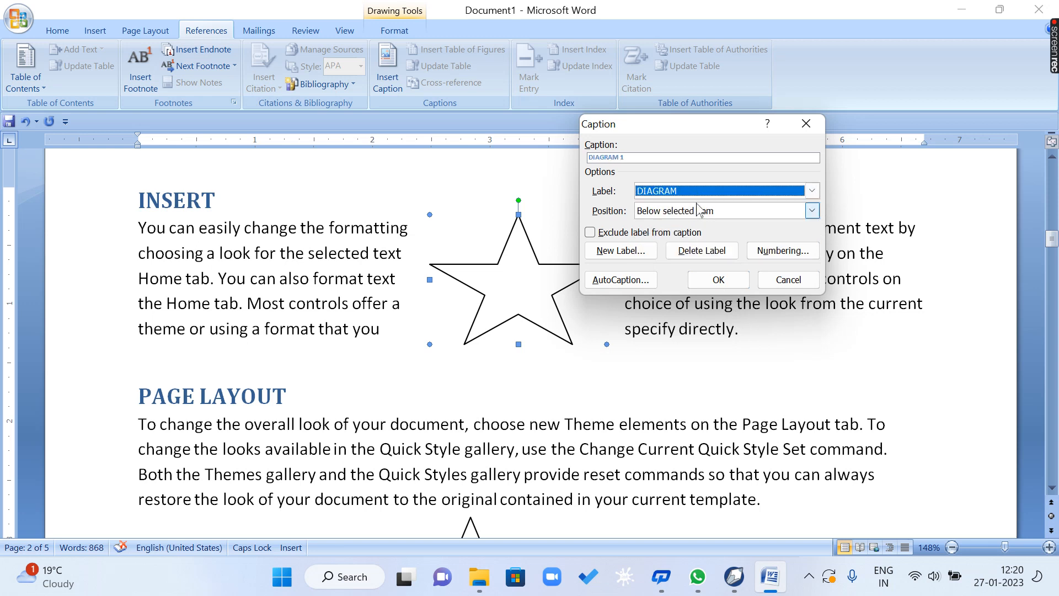
click(703, 250)
click(726, 194)
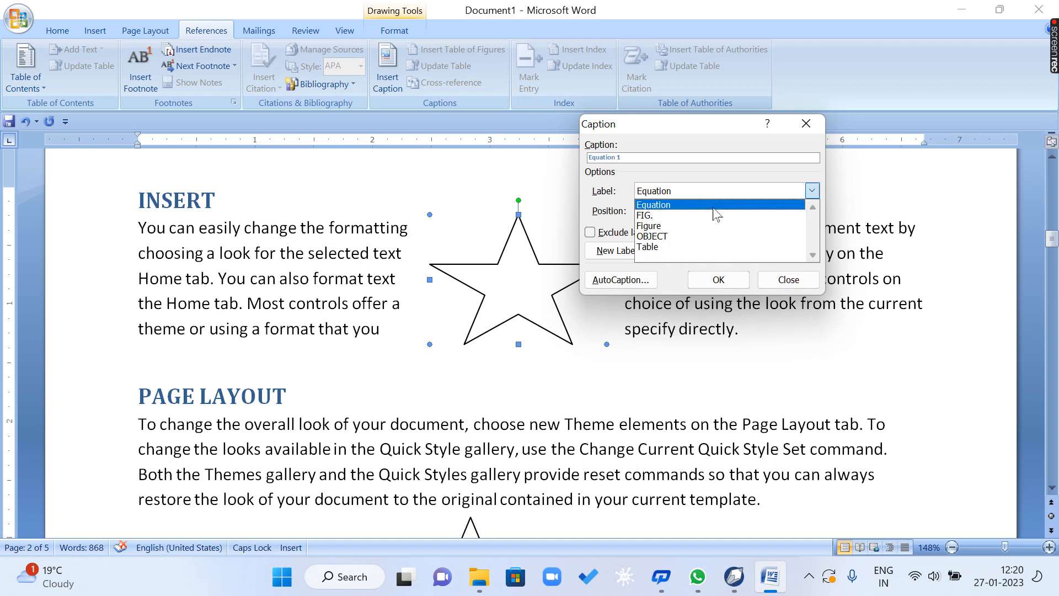
click(717, 238)
click(712, 254)
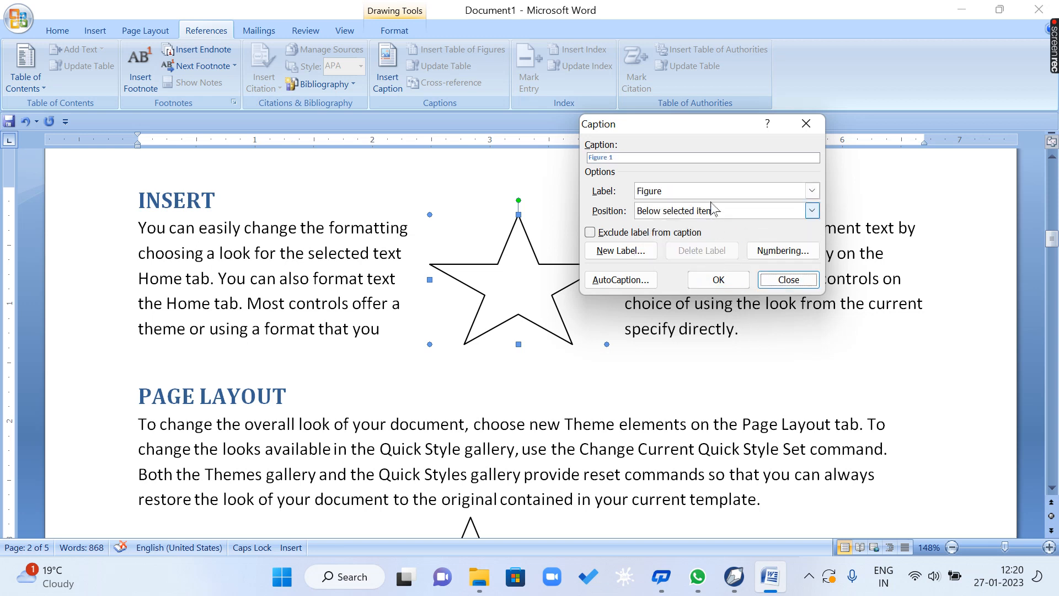
click(812, 191)
click(697, 216)
click(717, 252)
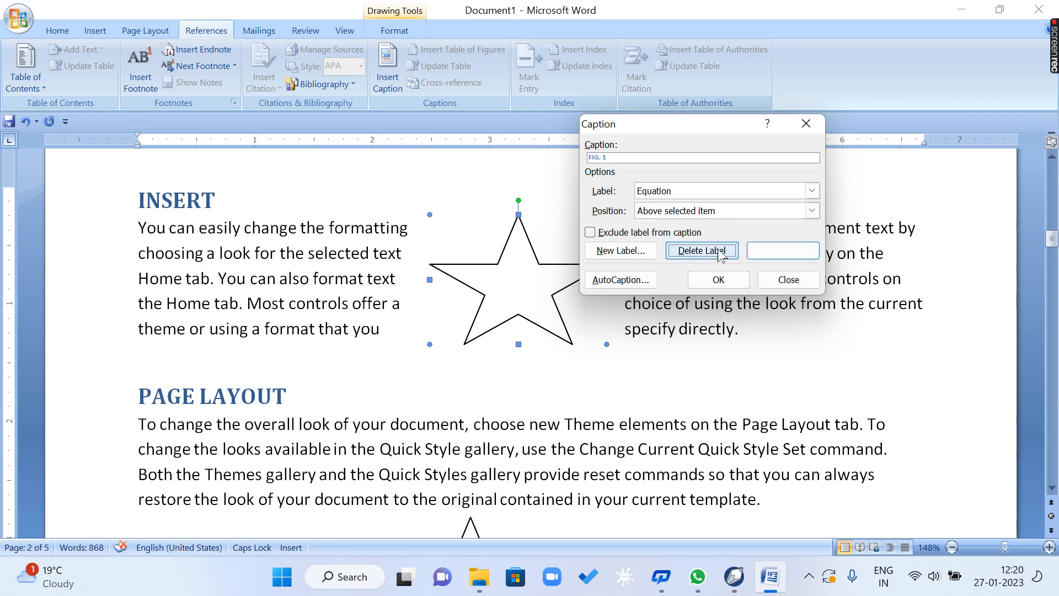
Check whether the built-in labels Table, Figure and Equation can be deleted, and review the remaining caption labels.
click(715, 194)
click(705, 226)
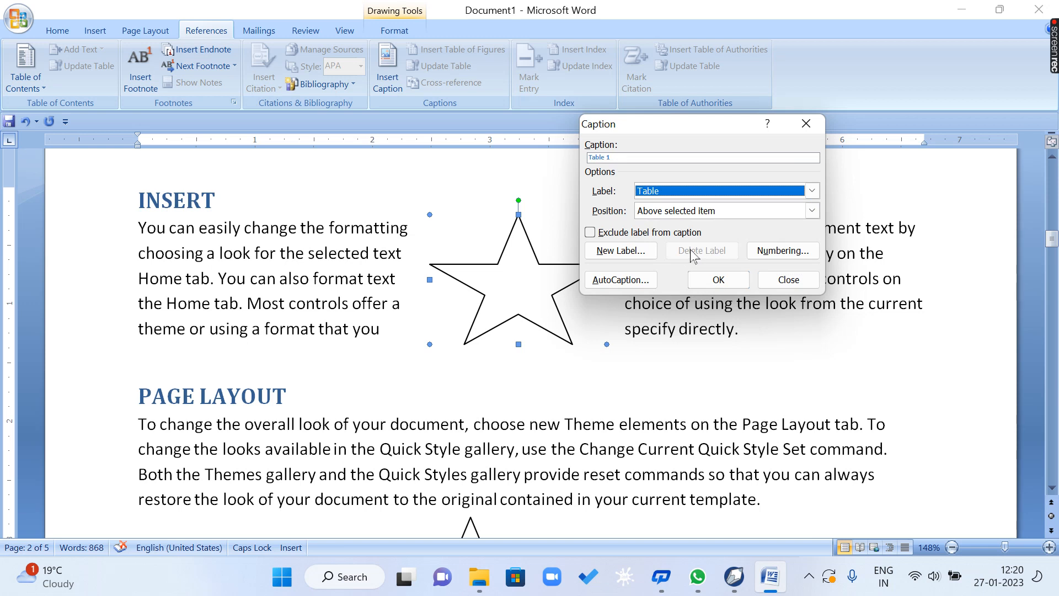
click(710, 193)
click(693, 217)
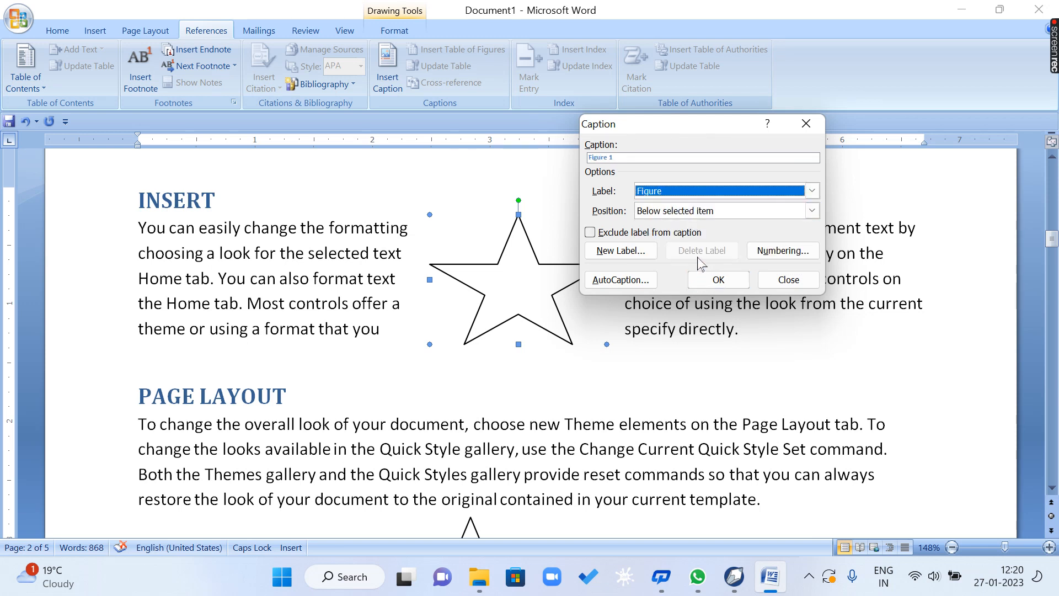
click(712, 191)
click(704, 208)
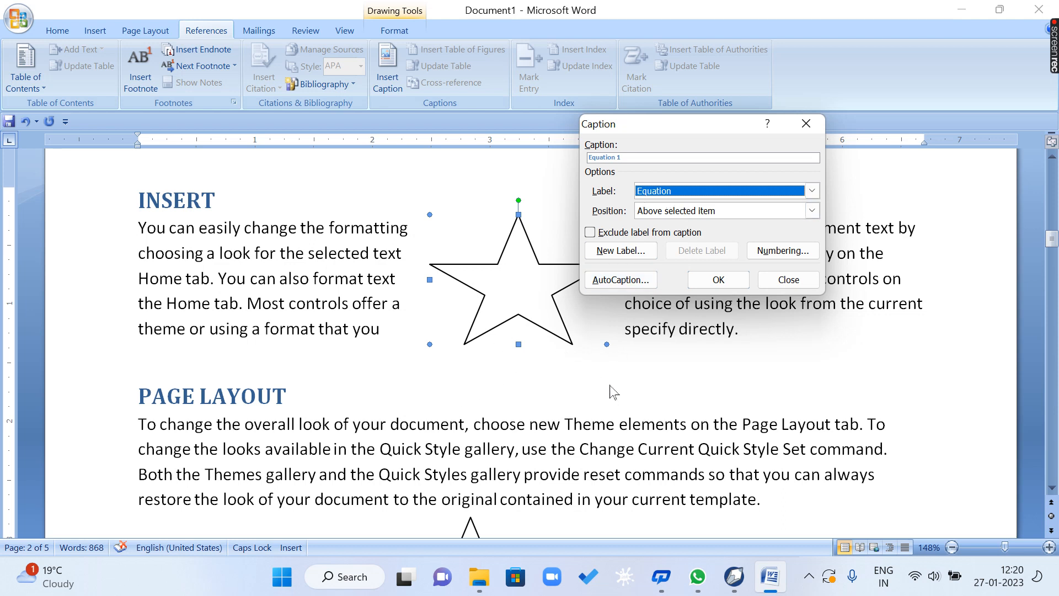
click(679, 195)
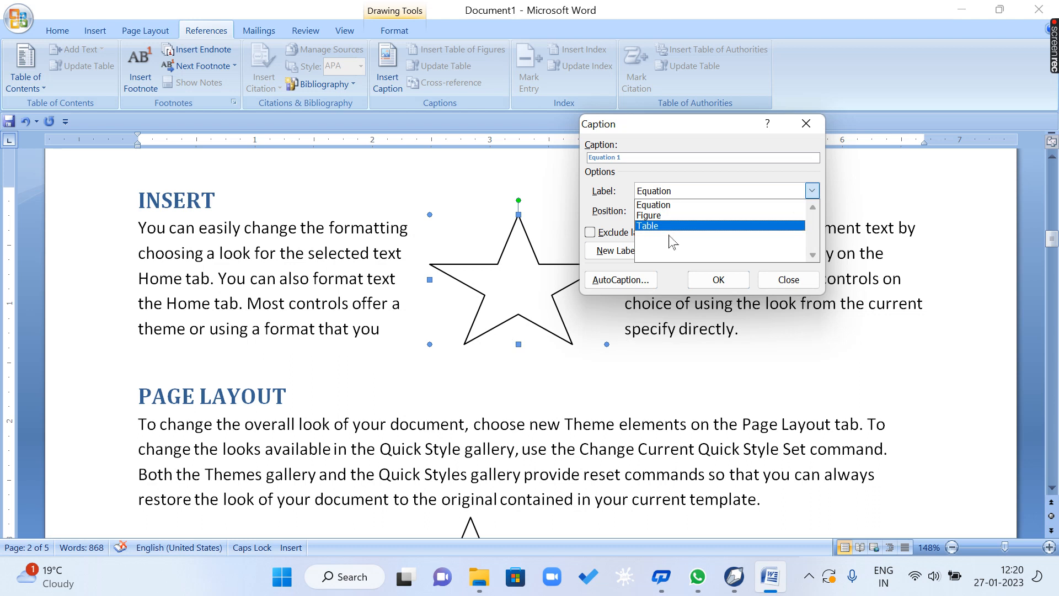
click(693, 141)
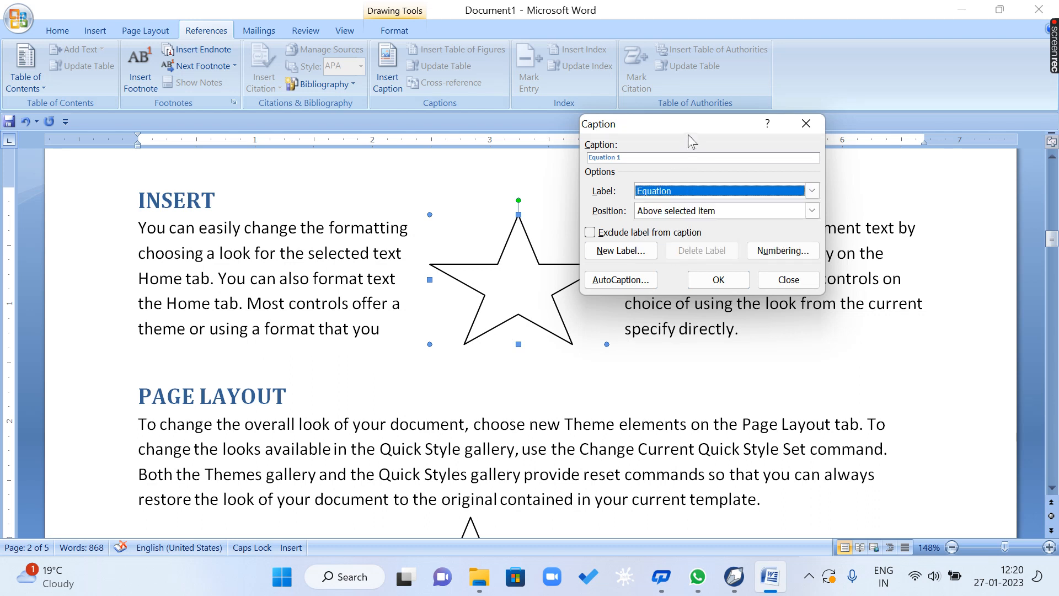
Create a new caption label CHITRA and insert the caption below the selected star.
click(642, 251)
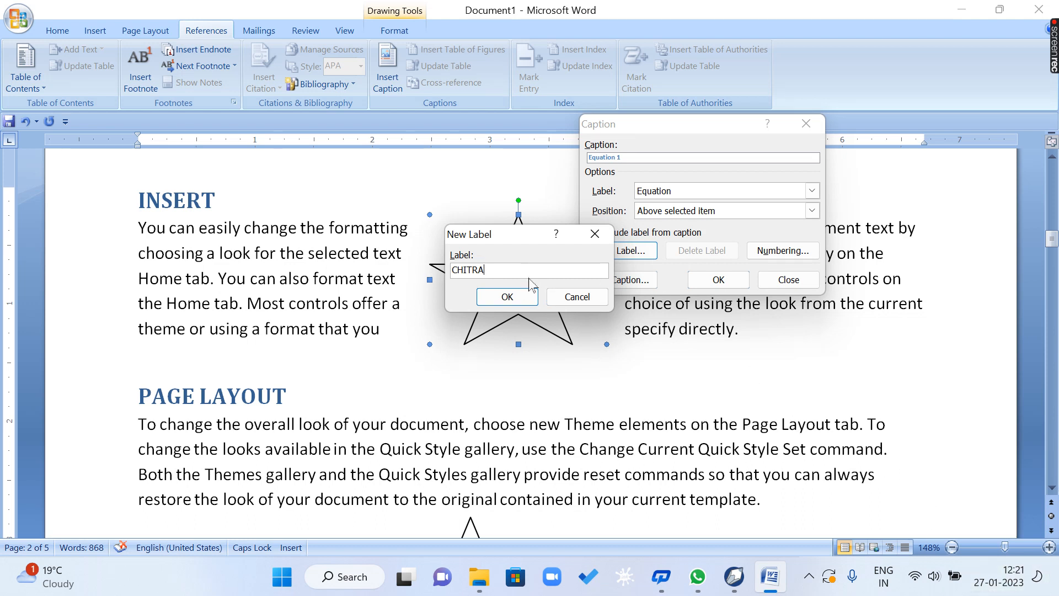
click(503, 297)
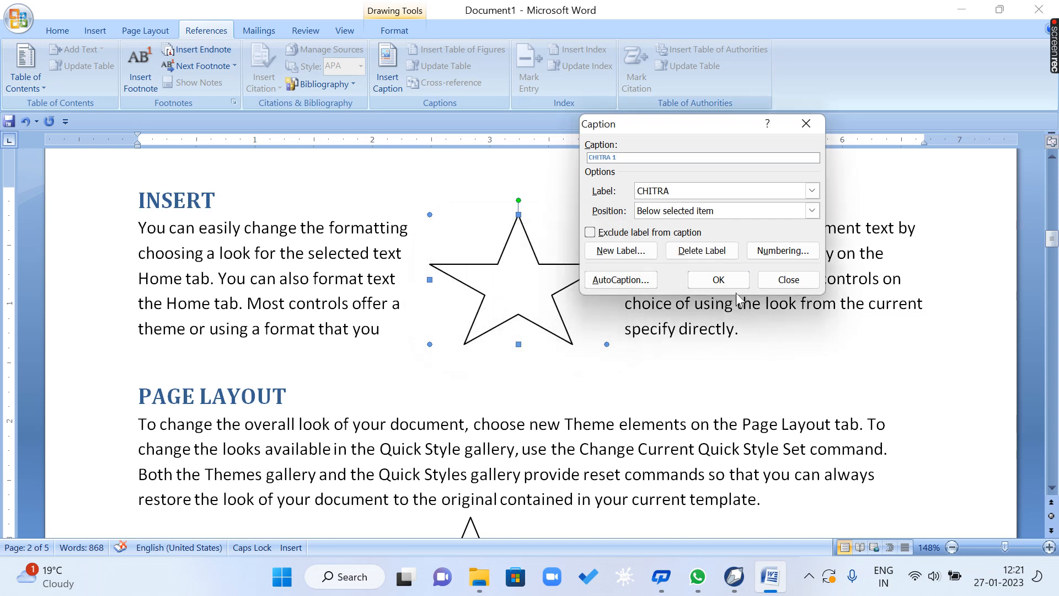
click(710, 209)
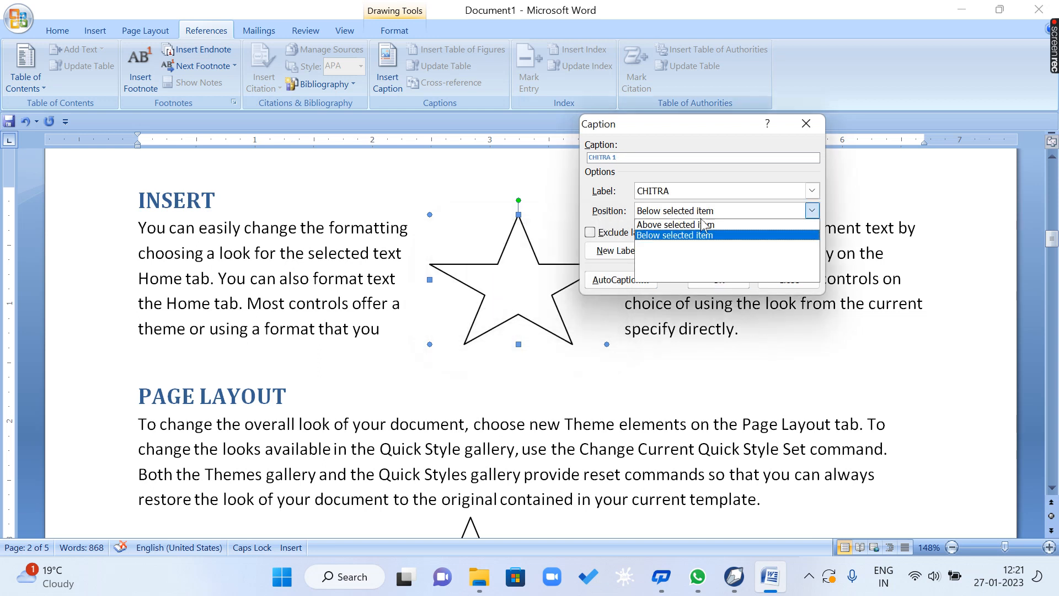
click(701, 223)
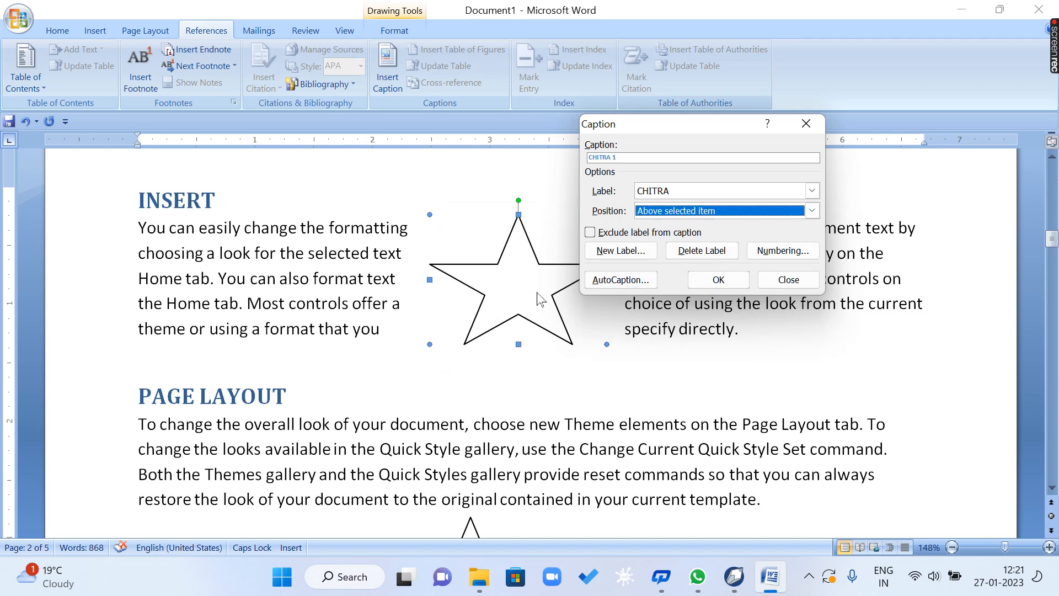
click(657, 211)
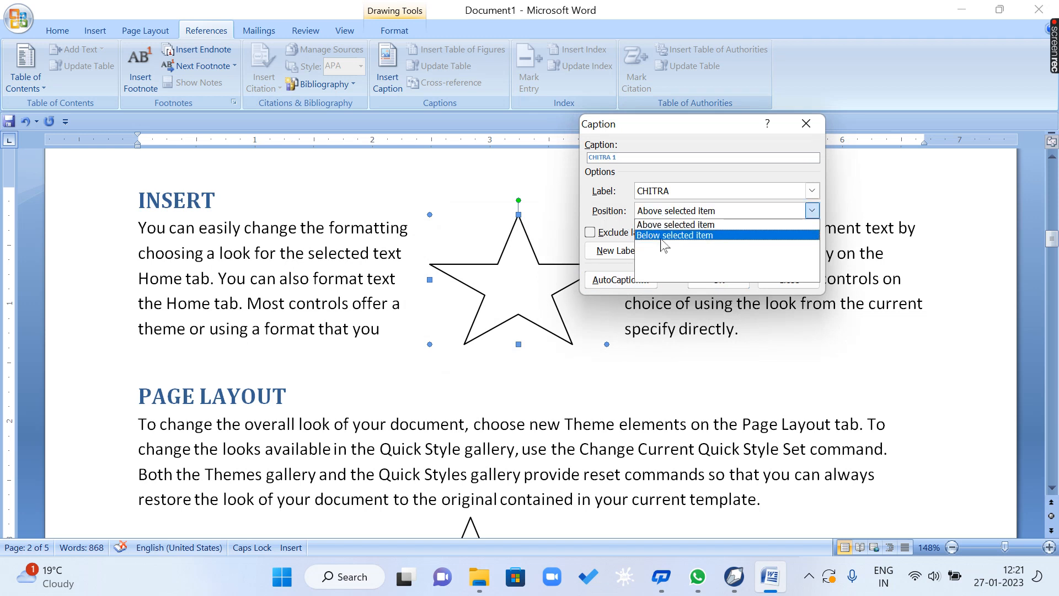
click(663, 234)
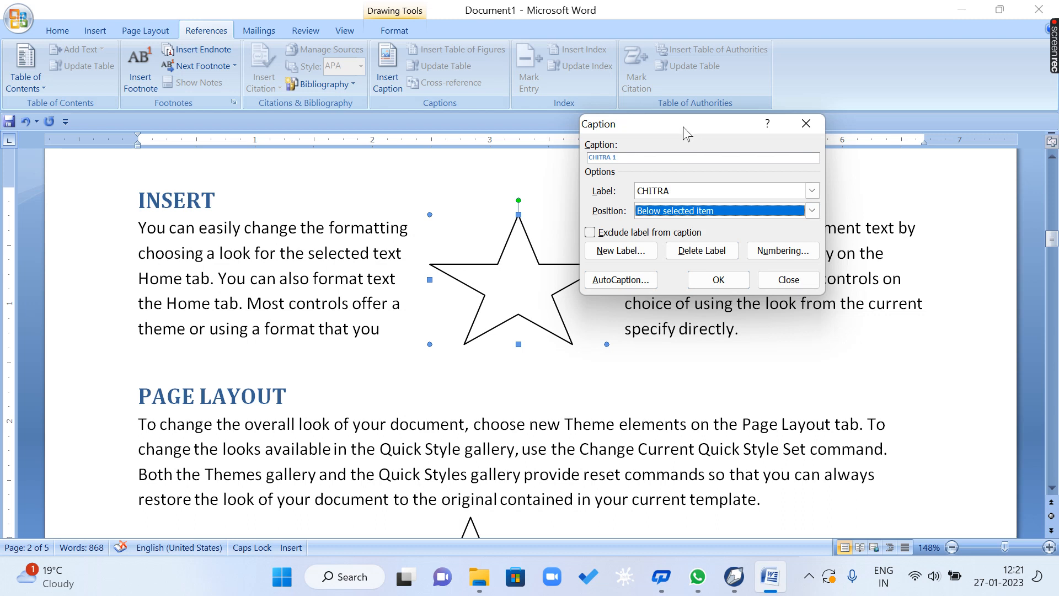
drag(683, 125, 645, 102)
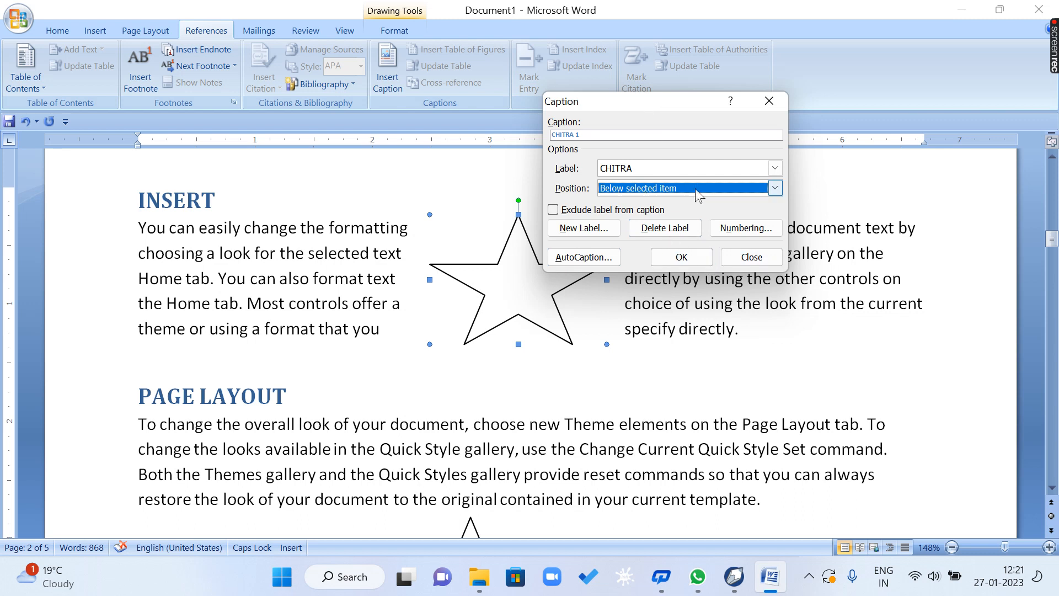
click(682, 257)
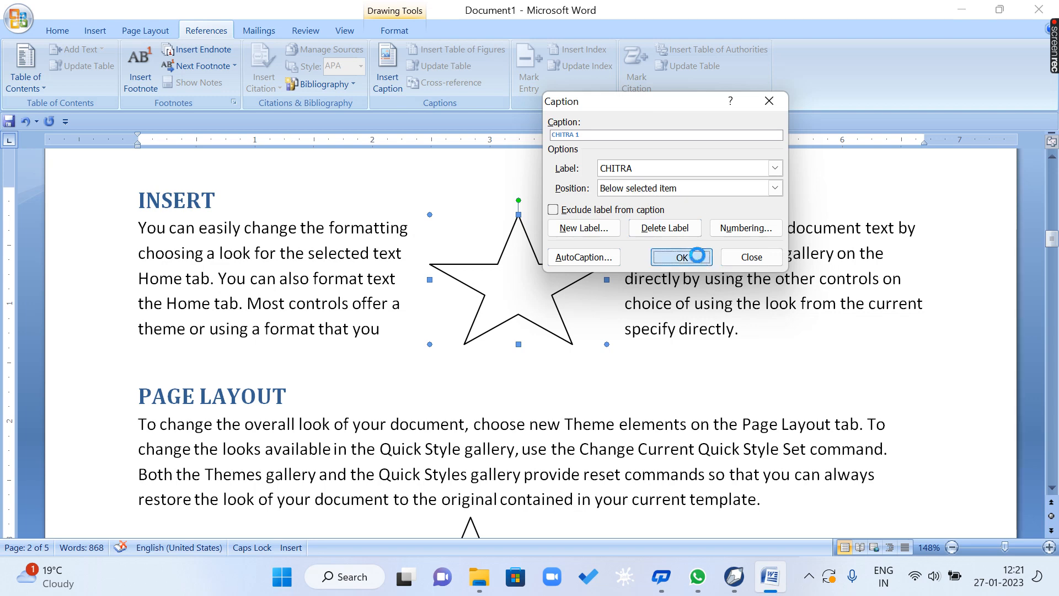
Insert a CHITRA caption below the second star, under the PAGE LAYOUT paragraph.
scroll(688, 276, down, 2)
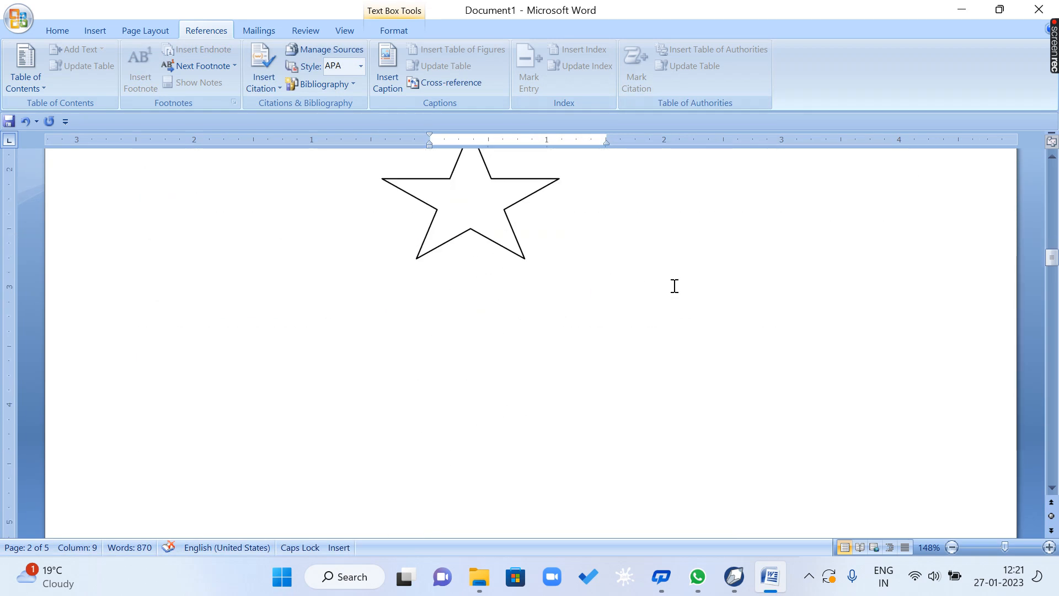
click(496, 220)
click(388, 82)
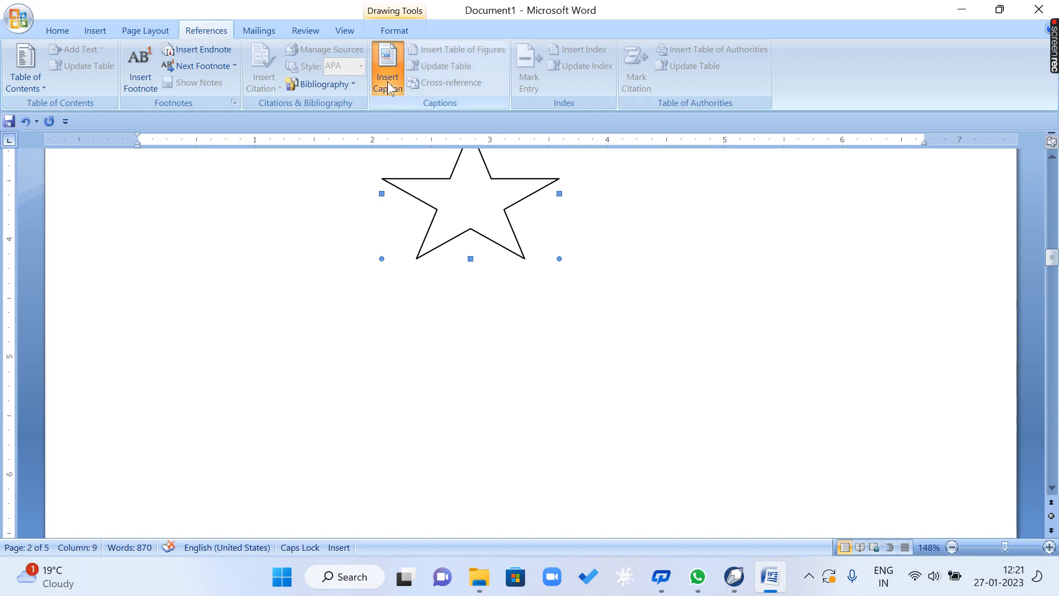
click(684, 260)
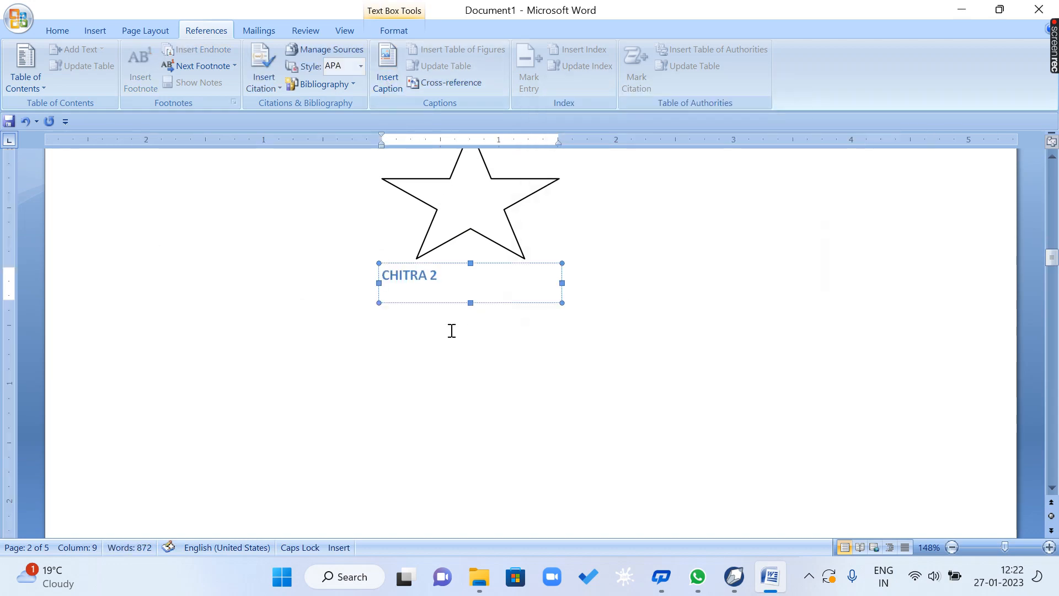
Insert CHITRA captions below the rectangle and the rounded rectangle on page 3.
scroll(438, 307, down, 3)
click(398, 204)
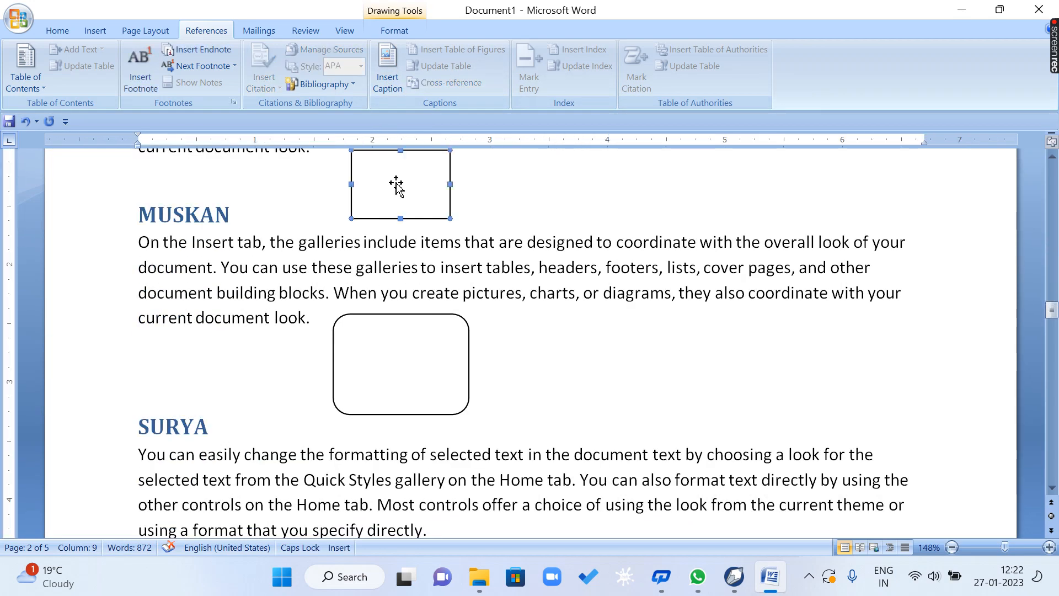
click(387, 83)
click(683, 257)
click(398, 363)
click(388, 83)
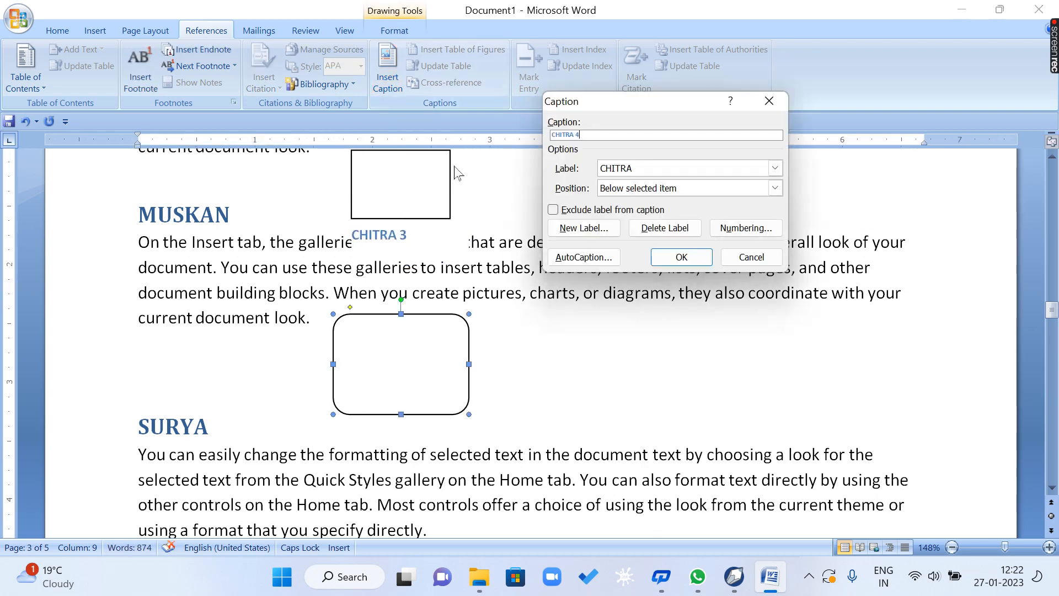
click(684, 259)
Insert CHITRA captions below the two triangles following the DESKTOP and LAPTOP paragraphs on page 4.
scroll(539, 326, down, 10)
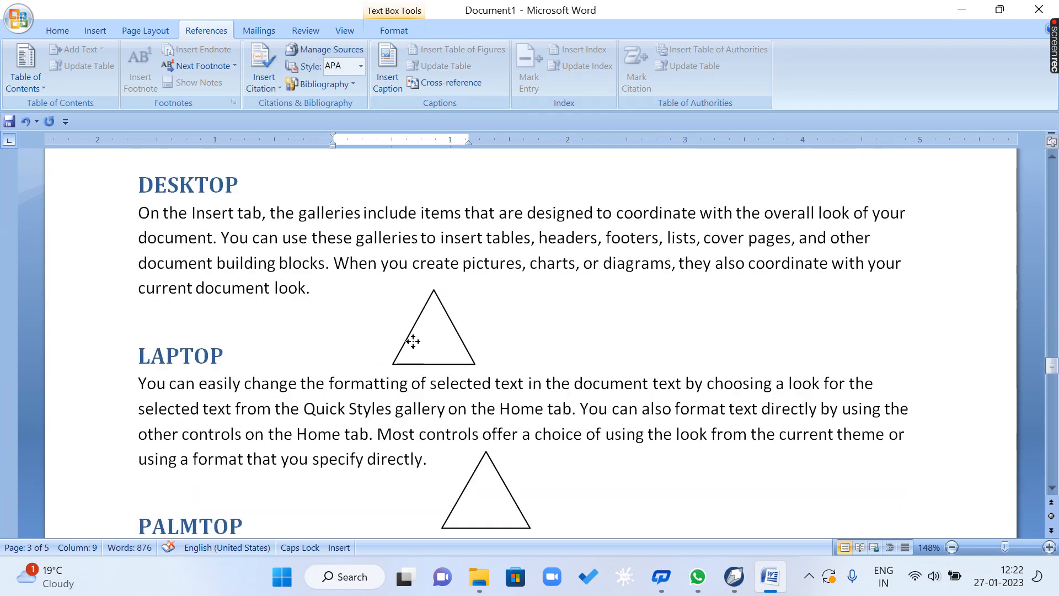
click(411, 339)
click(387, 82)
click(682, 257)
scroll(582, 355, down, 4)
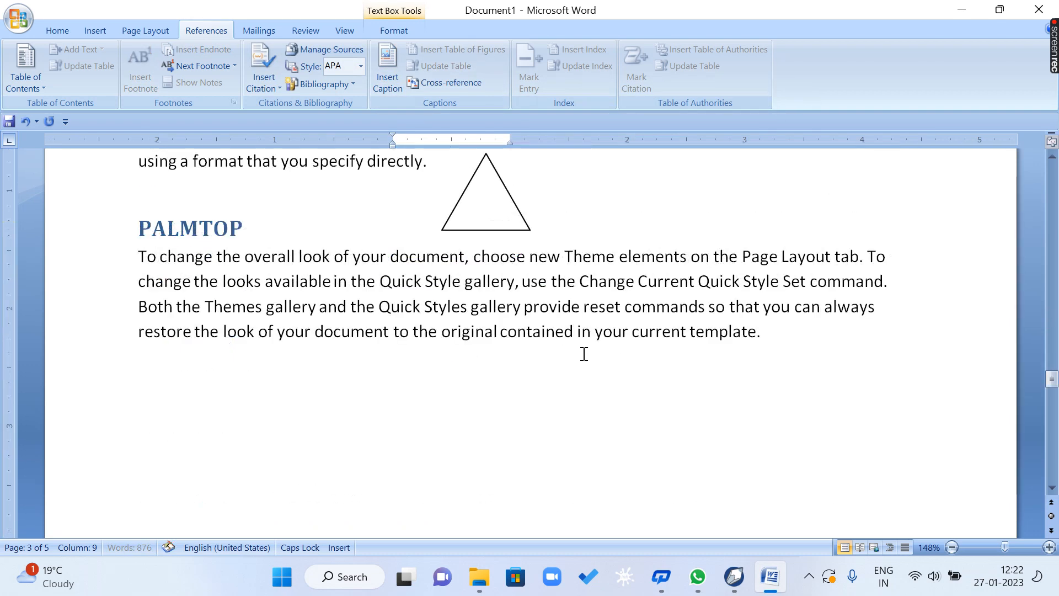
click(471, 213)
click(388, 83)
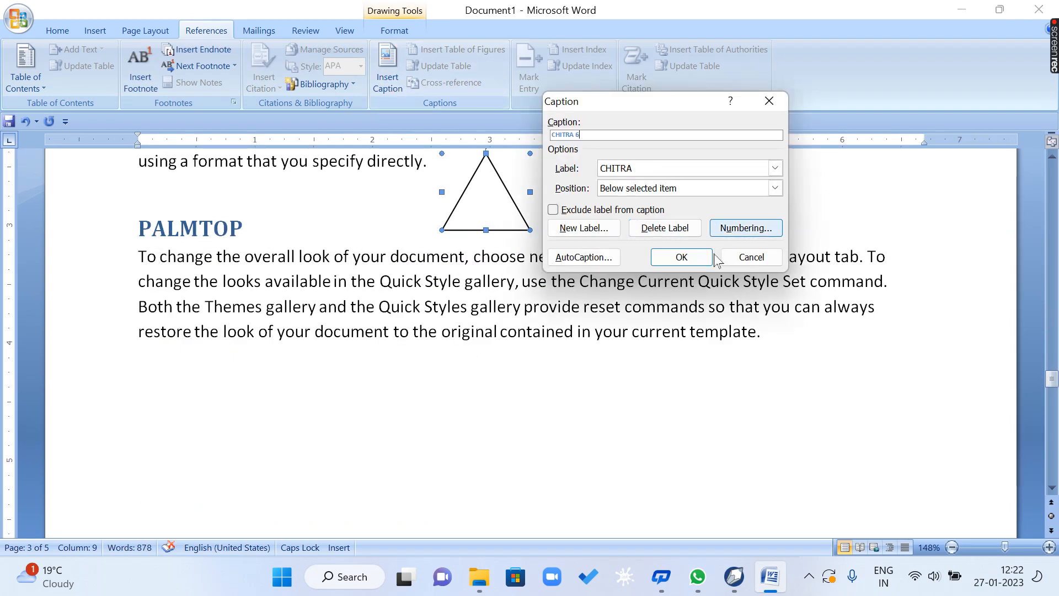
click(683, 257)
Insert a CHITRA caption below the rectangle beside headings B and C on page 5.
scroll(537, 314, down, 5)
click(367, 229)
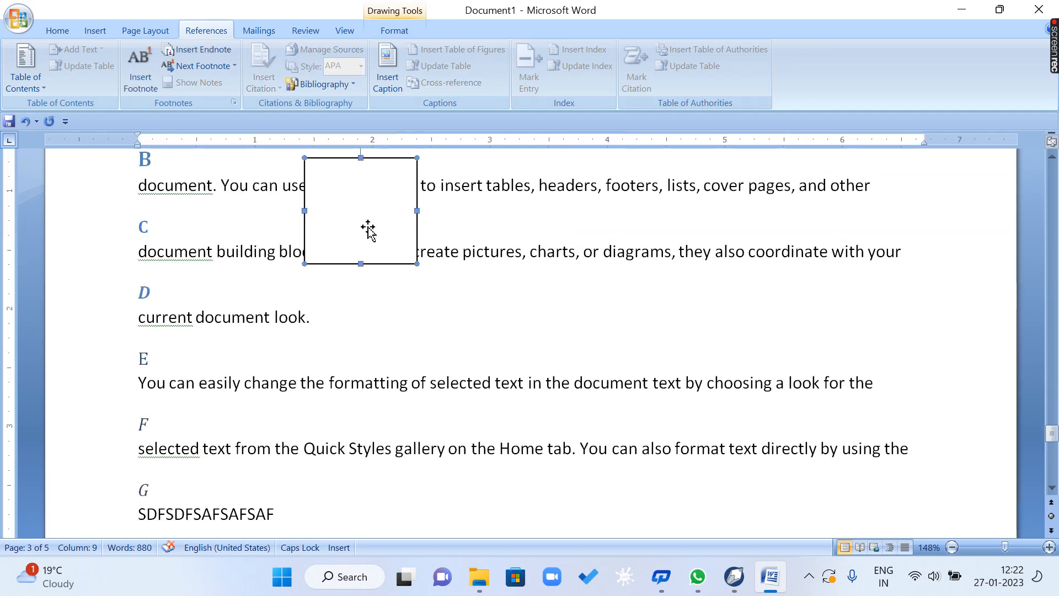
click(386, 61)
click(676, 258)
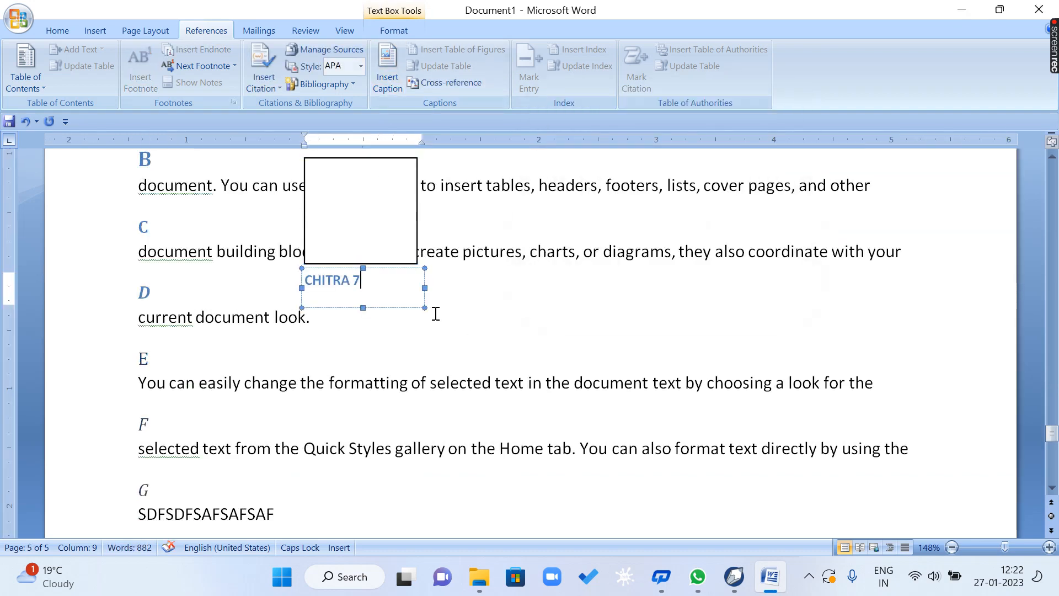
scroll(436, 313, up, 3)
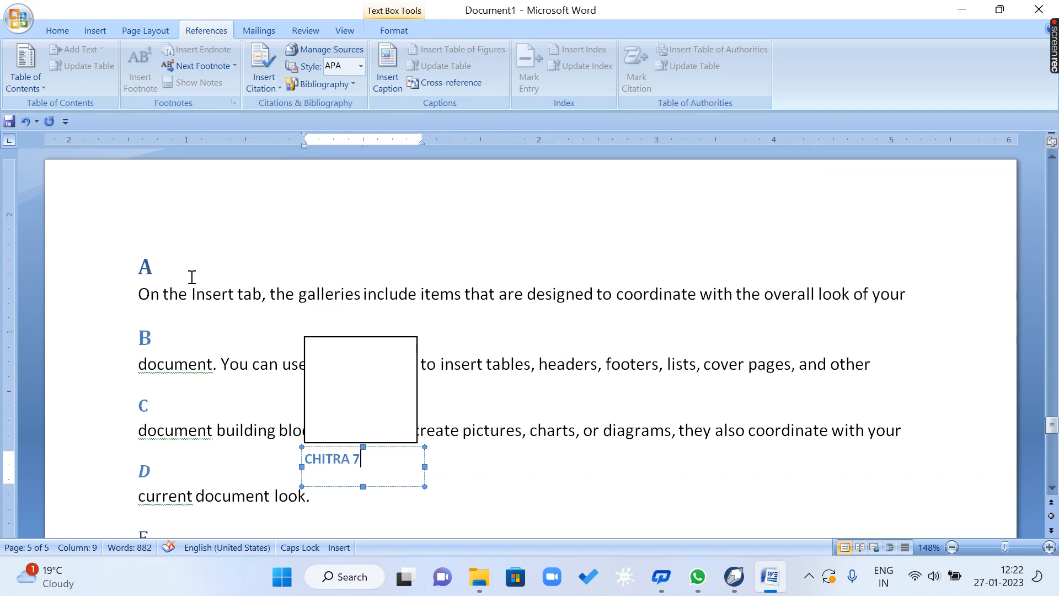
drag(168, 270, 138, 267)
drag(164, 331, 138, 335)
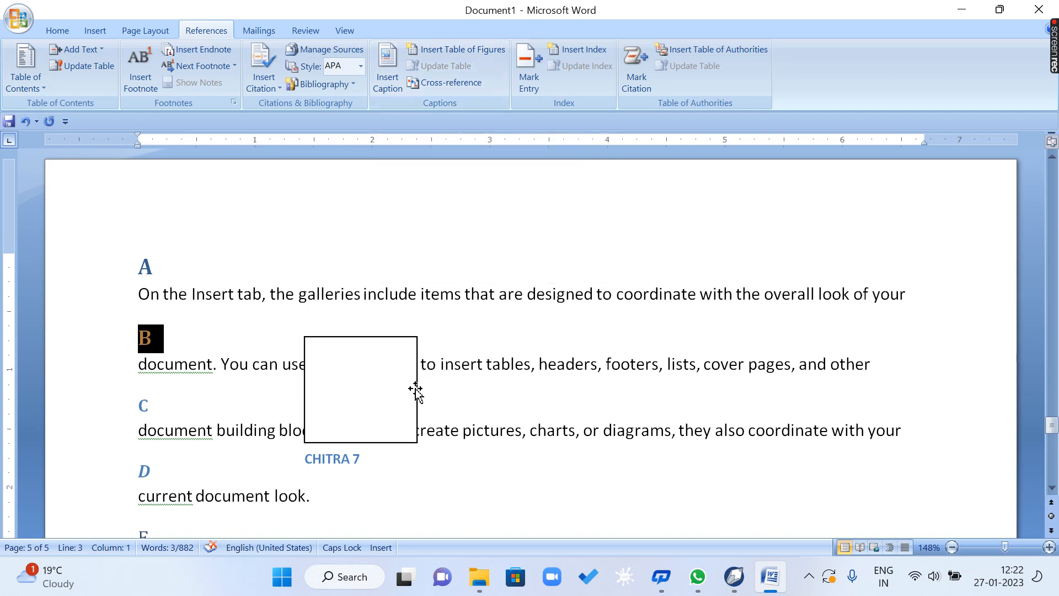
click(598, 300)
Add a blank line below the INDEX OF FIGURES heading on page 1.
drag(1048, 423, 1029, 163)
scroll(785, 385, down, 3)
scroll(785, 384, down, 5)
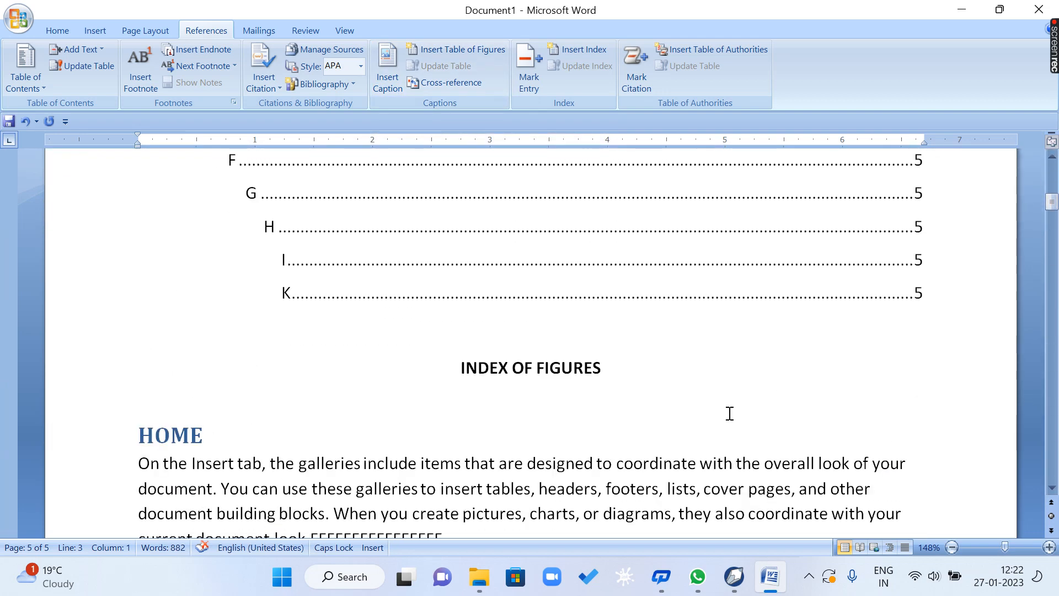
click(614, 370)
key(Return)
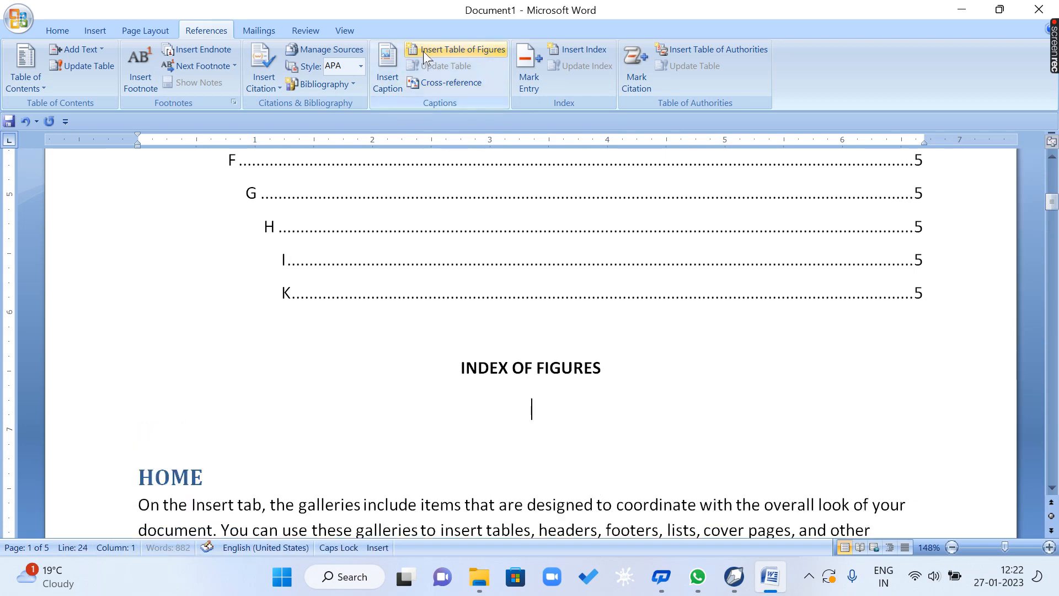
Try a table of figures with the Table caption label under INDEX OF FIGURES, and delete the inserted line.
click(492, 50)
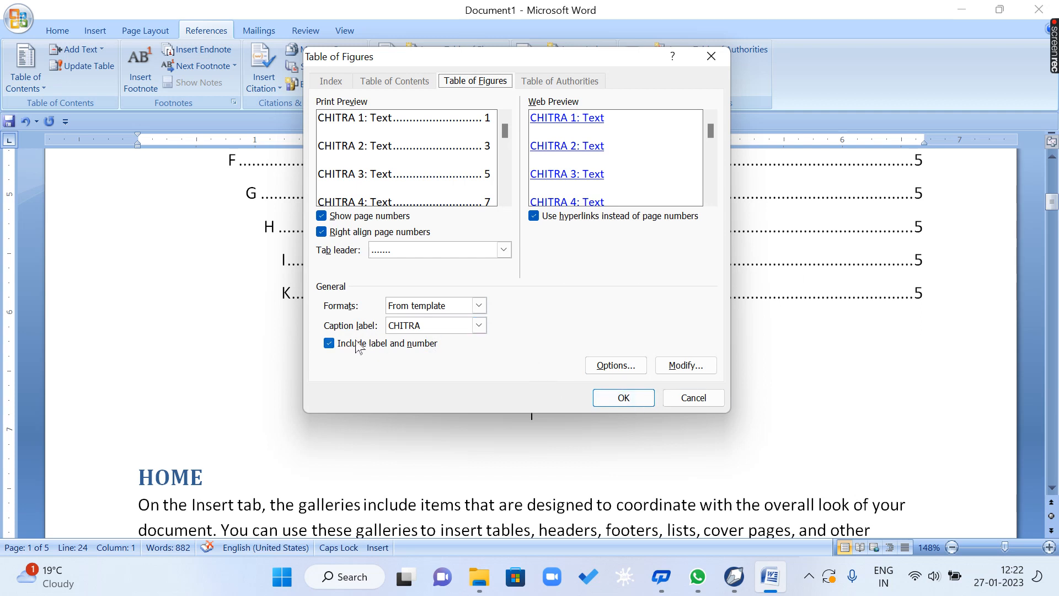
click(480, 326)
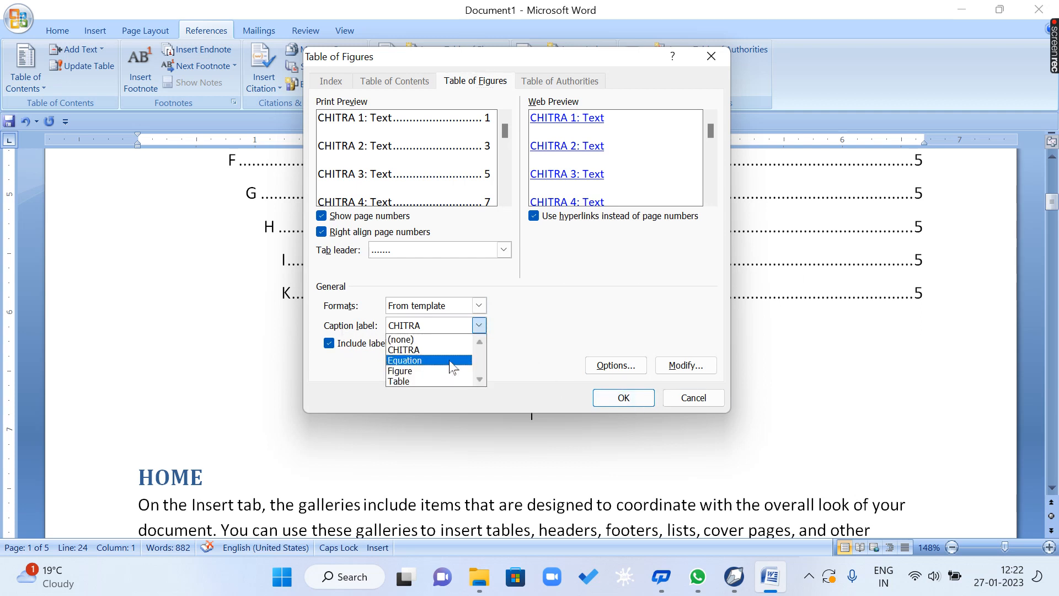
click(450, 361)
click(478, 325)
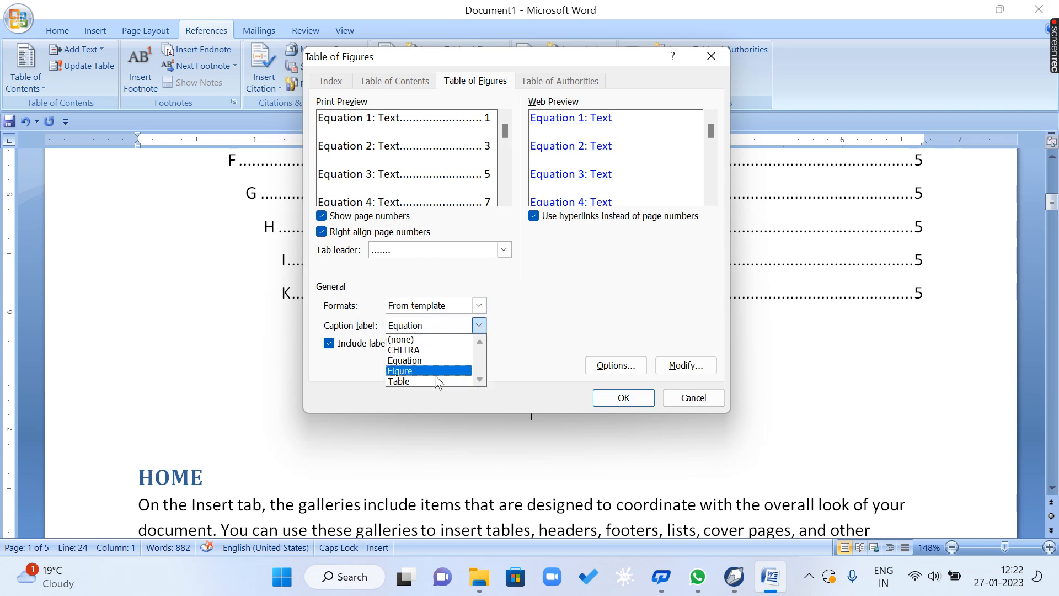
click(436, 369)
click(479, 325)
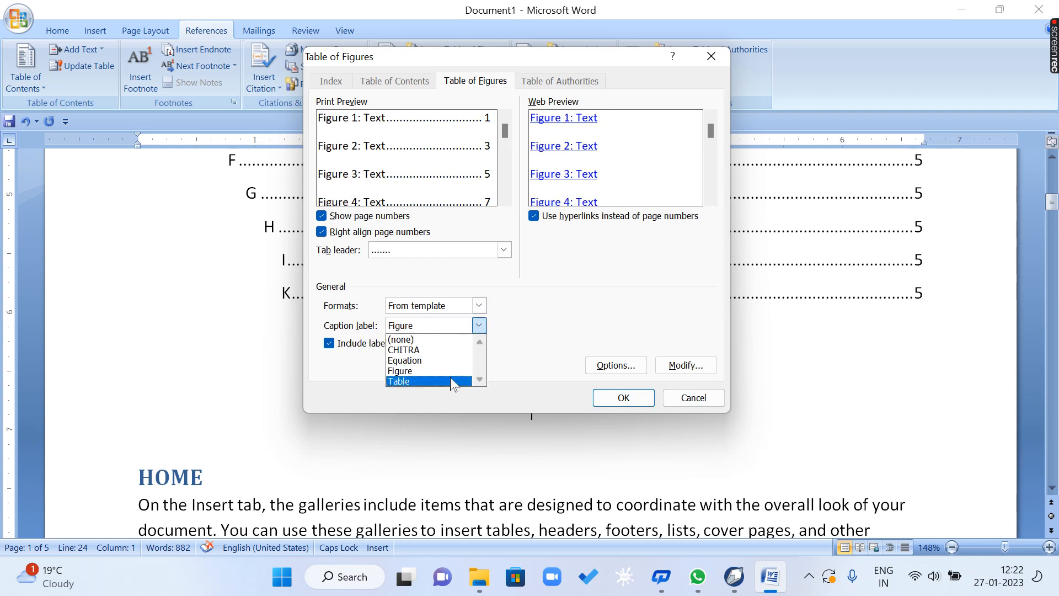
click(450, 377)
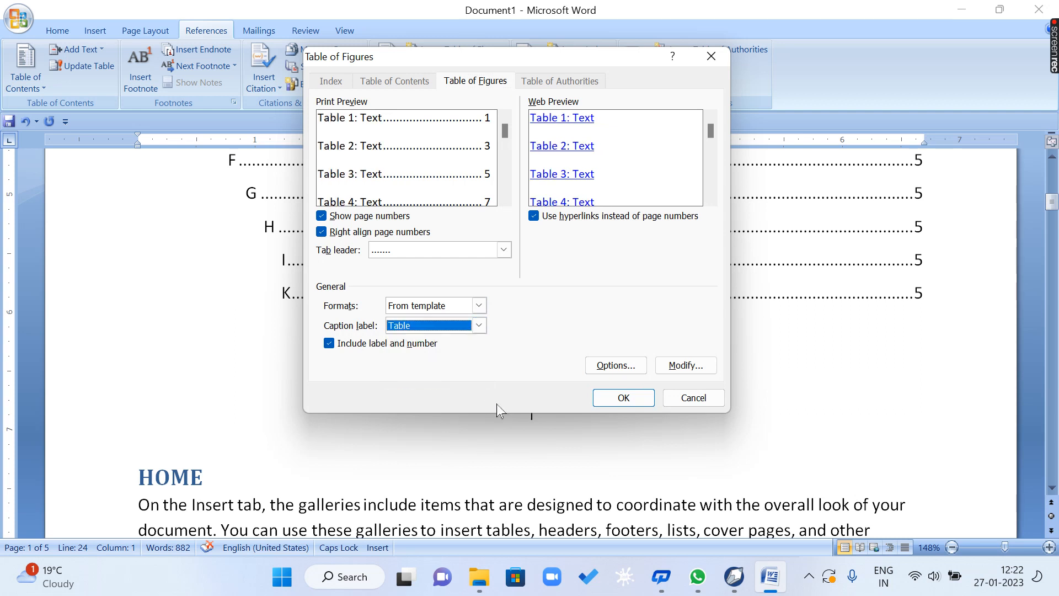
click(598, 396)
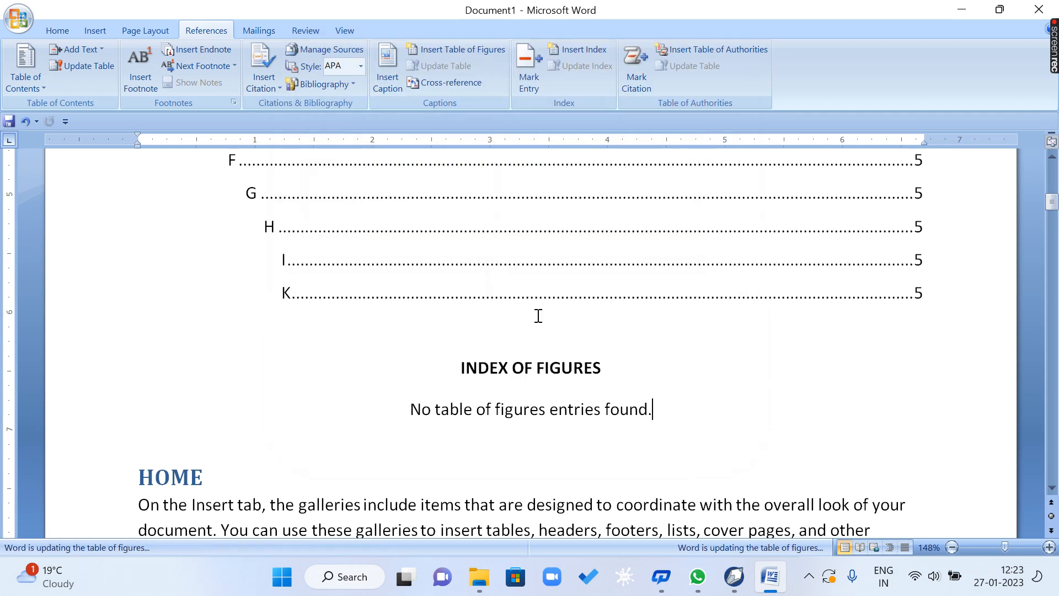
key(shift+Home)
key(BackSpace)
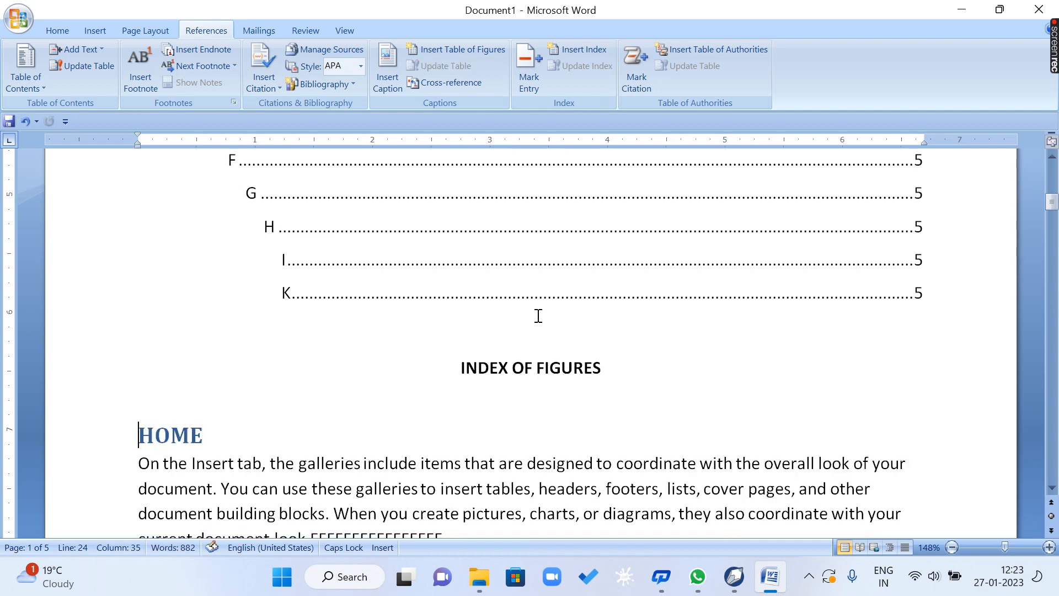
Insert a table of figures with the CHITRA caption label on a new line below the INDEX OF FIGURES heading.
click(640, 372)
key(Return)
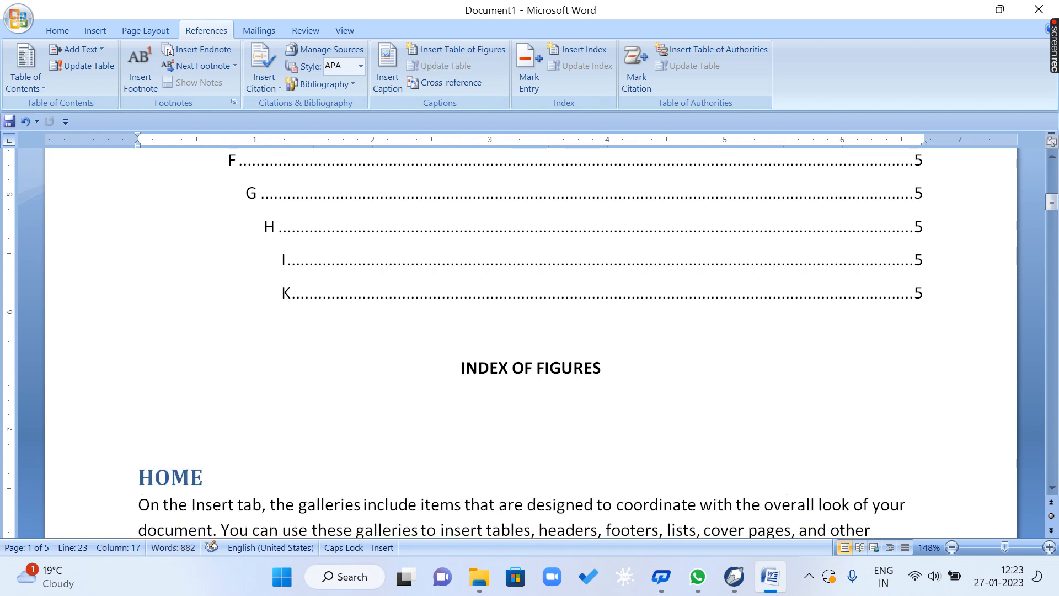
click(455, 49)
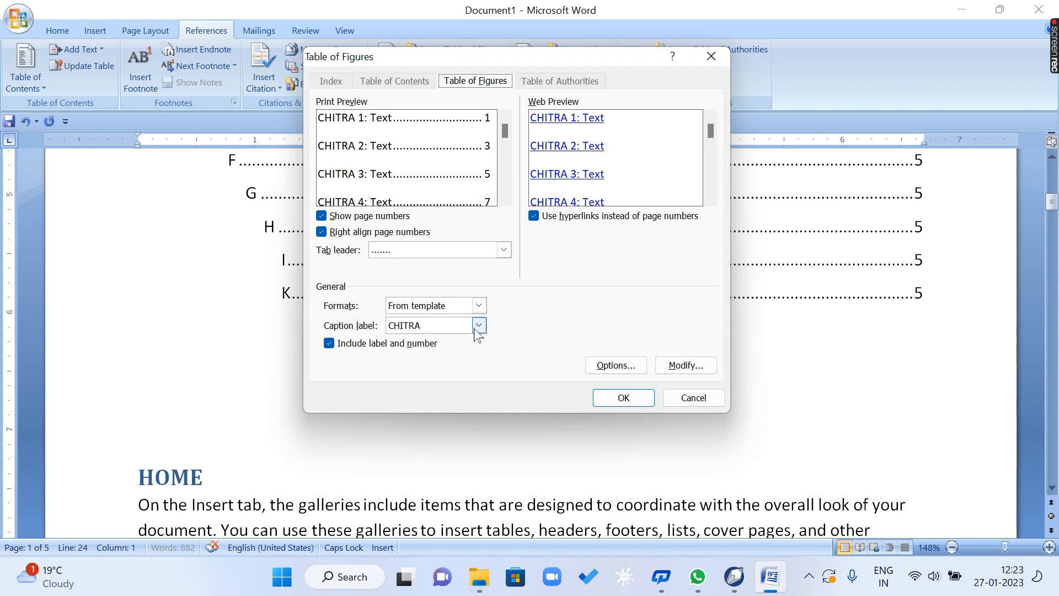
click(633, 397)
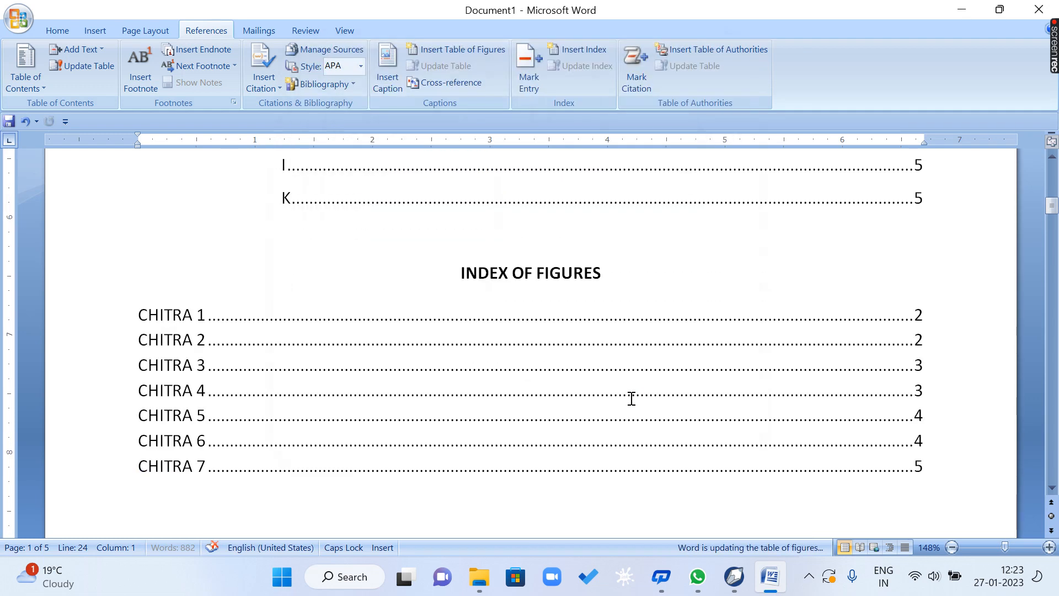